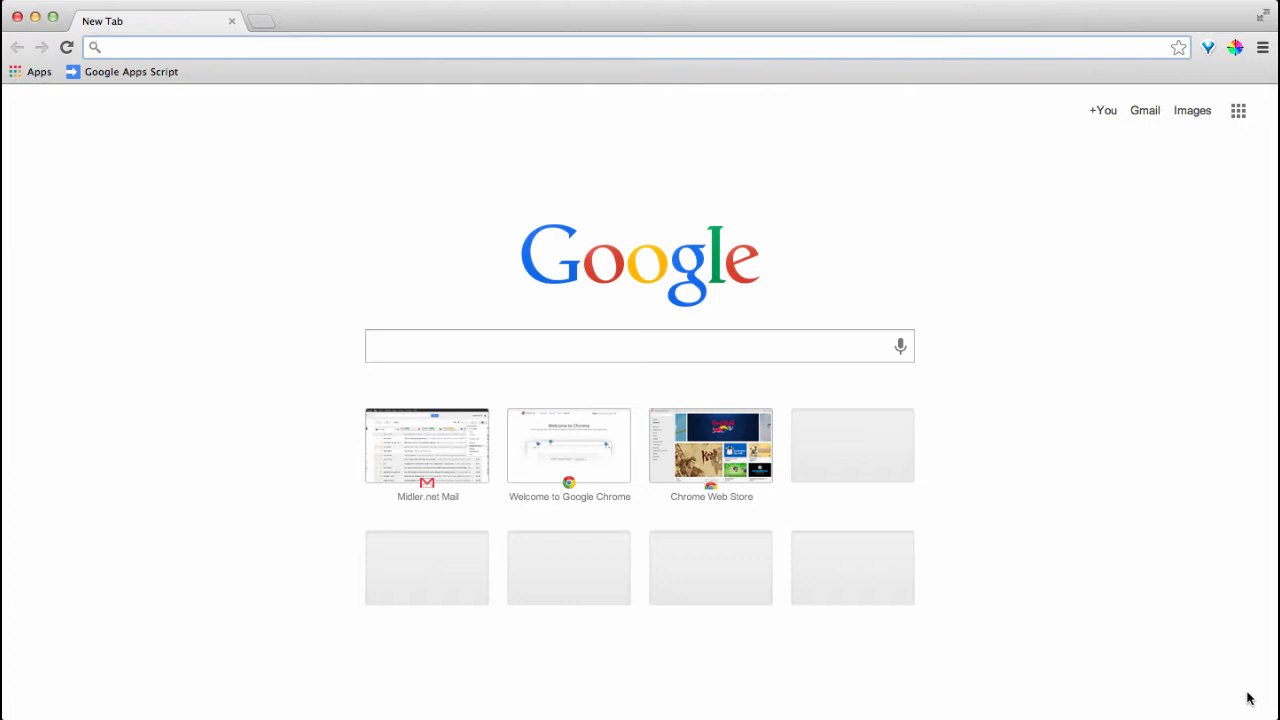
Load google.com and go to the Google sign-in page
{"action": "type", "text": "google.com"}
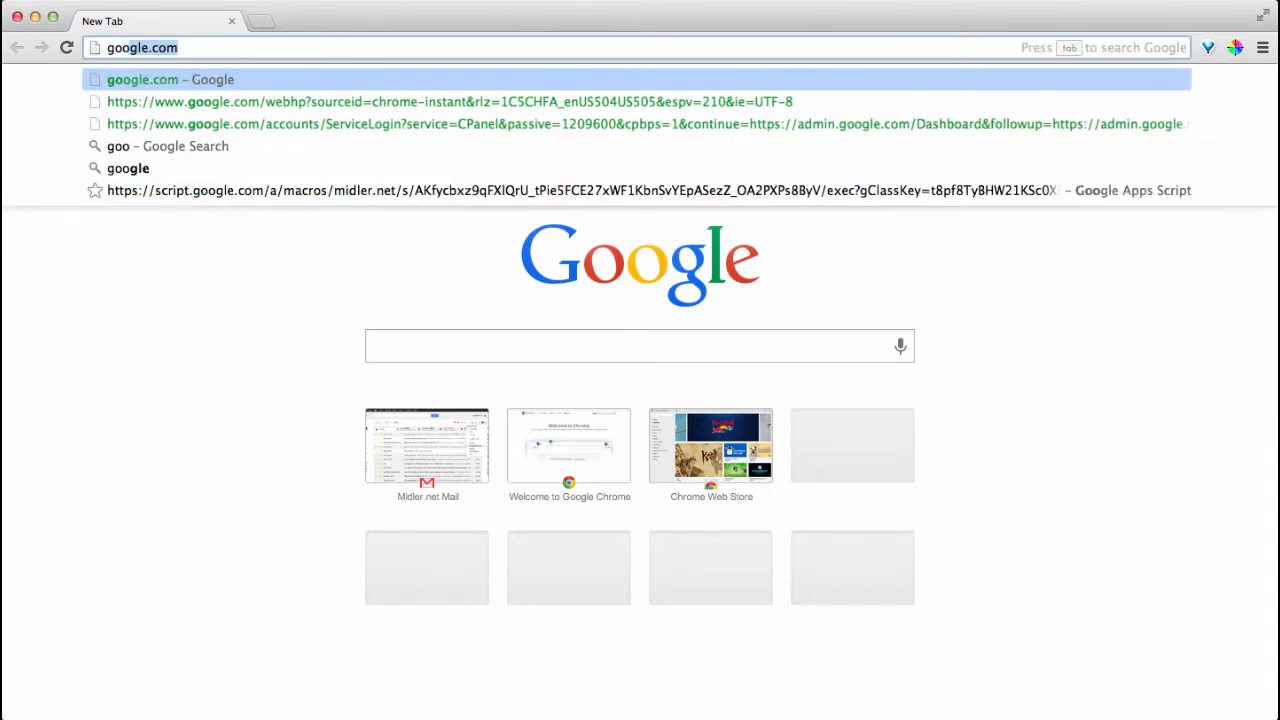
{"action": "key", "text": "Return"}
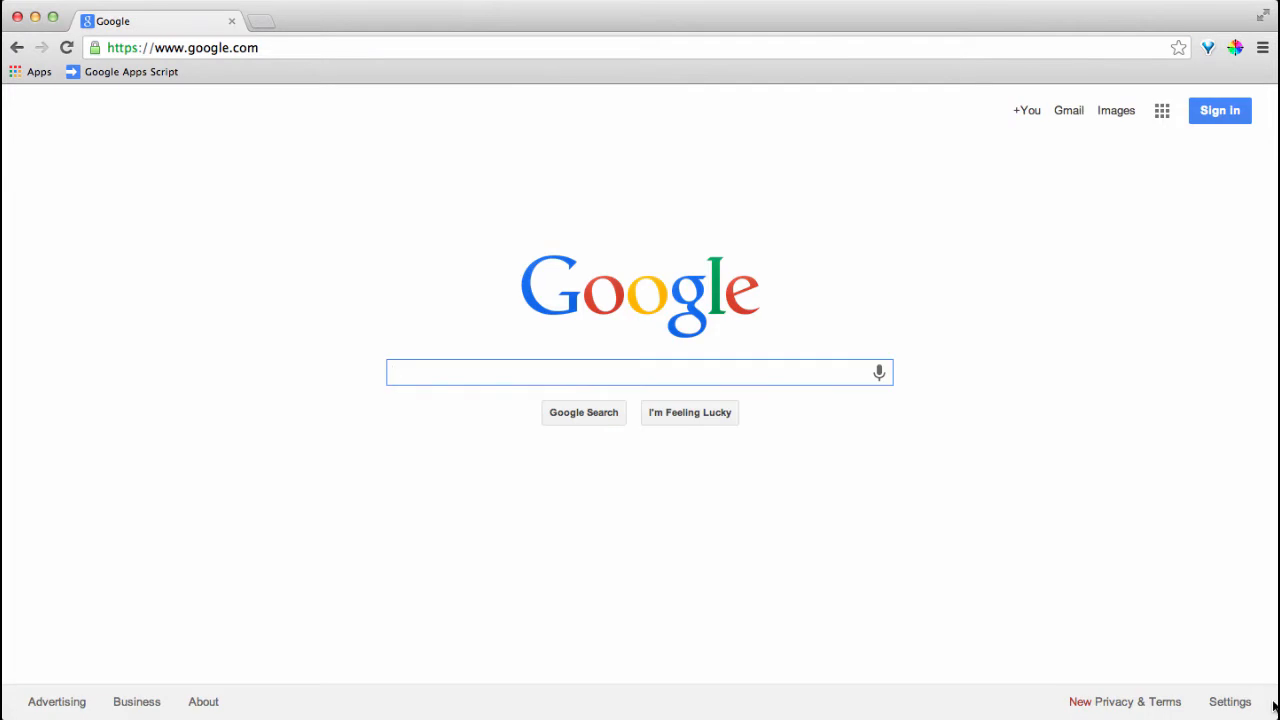
{"action": "left_click", "coordinate": [1196, 106]}
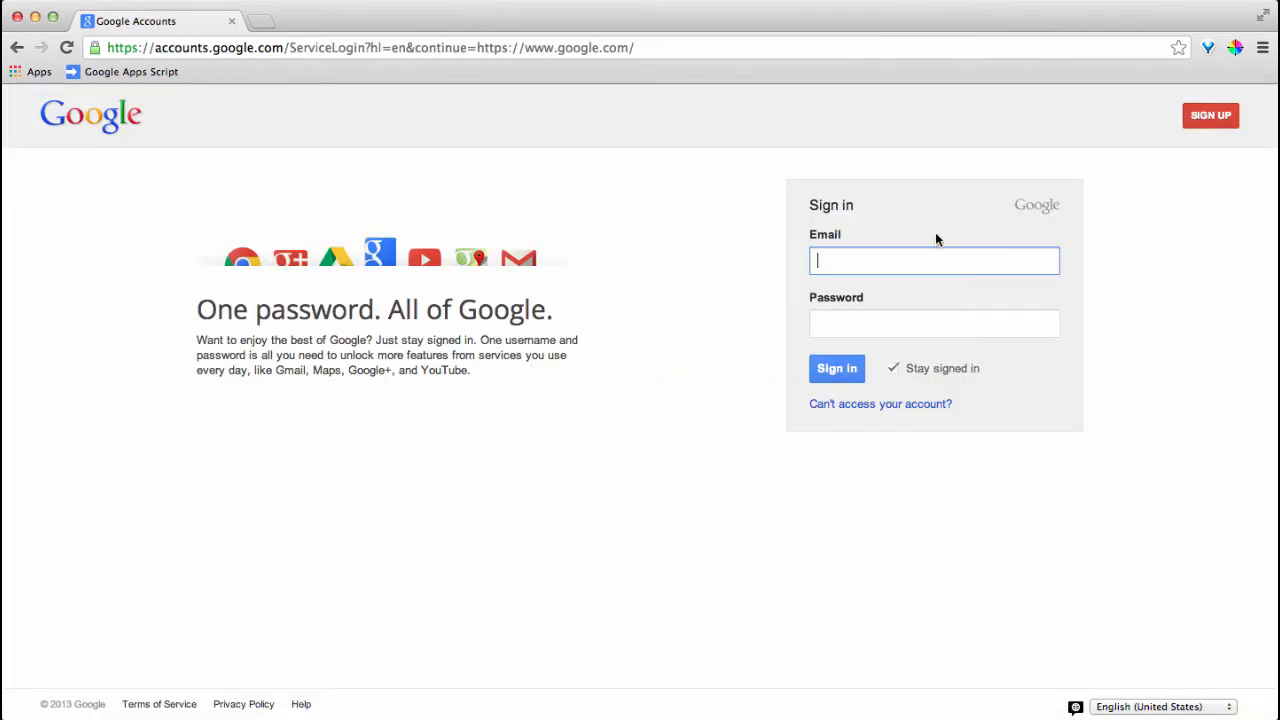
Enter the test account's e-mail address, correcting a mistyped start
{"action": "left_click", "coordinate": [900, 260]}
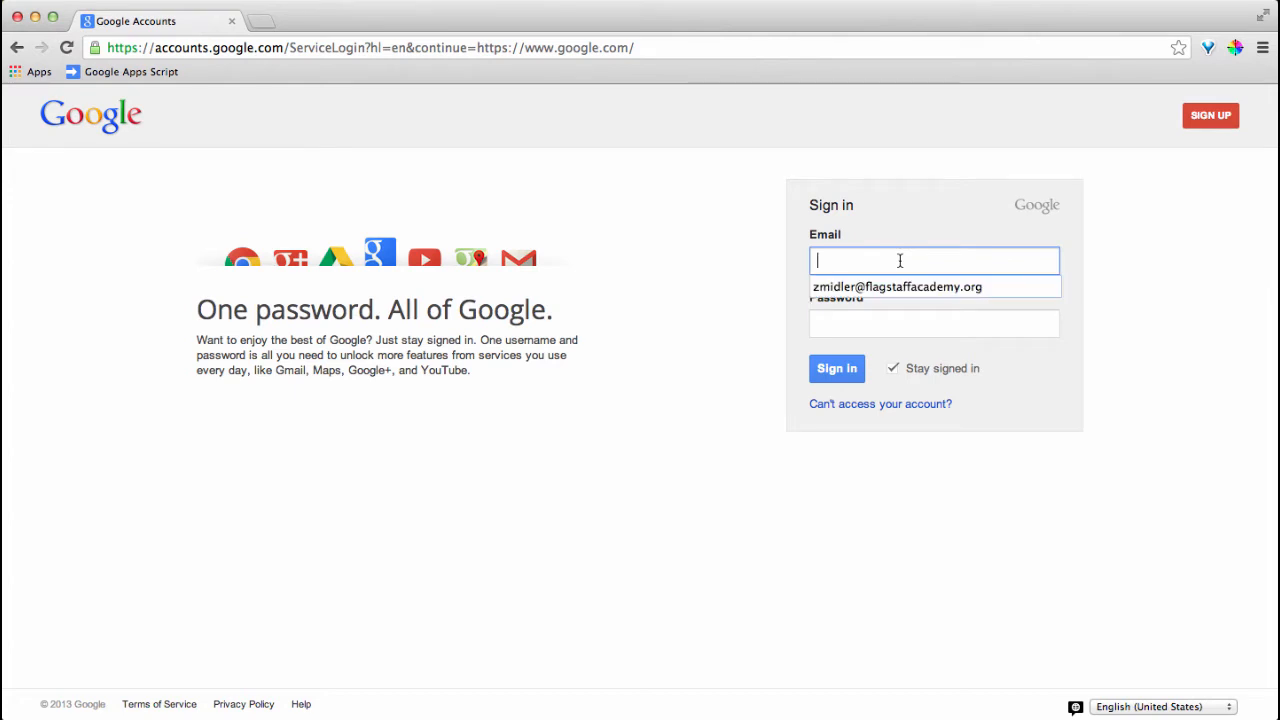
{"action": "type", "text": "zoe"}
{"action": "key", "text": "BackSpace"}
{"action": "key", "text": "BackSpace"}
{"action": "key", "text": "BackSpace"}
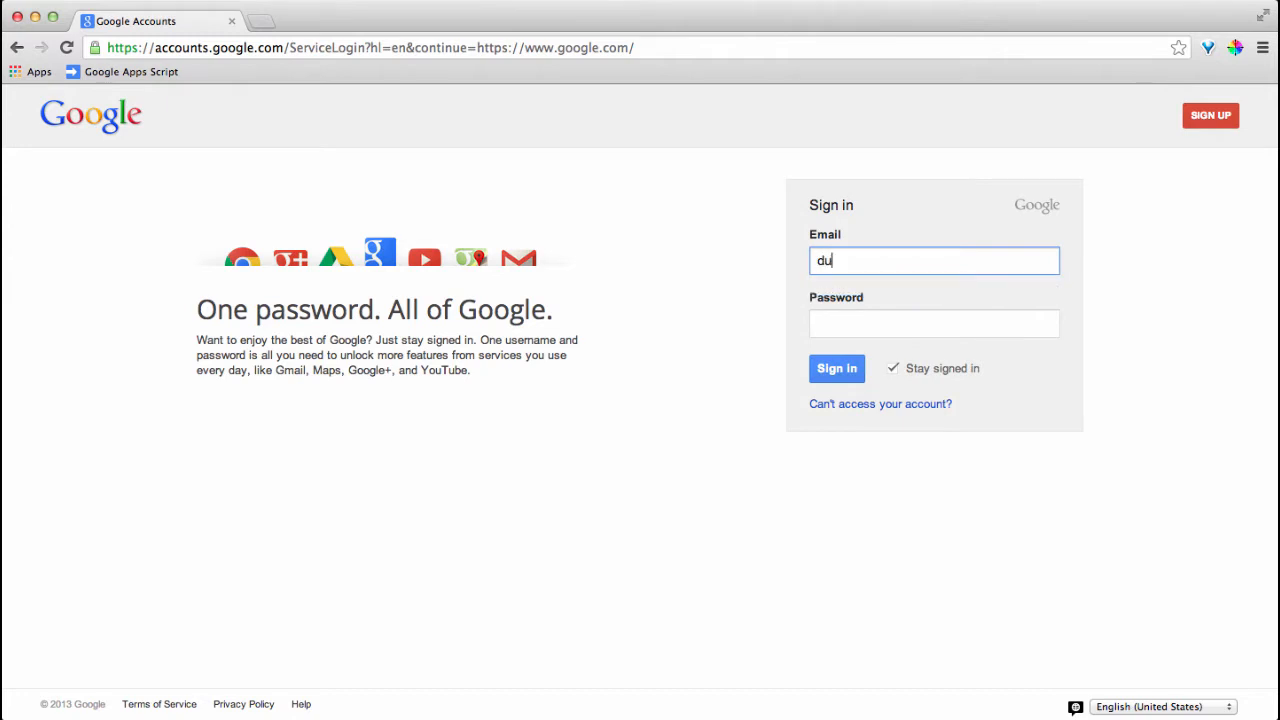
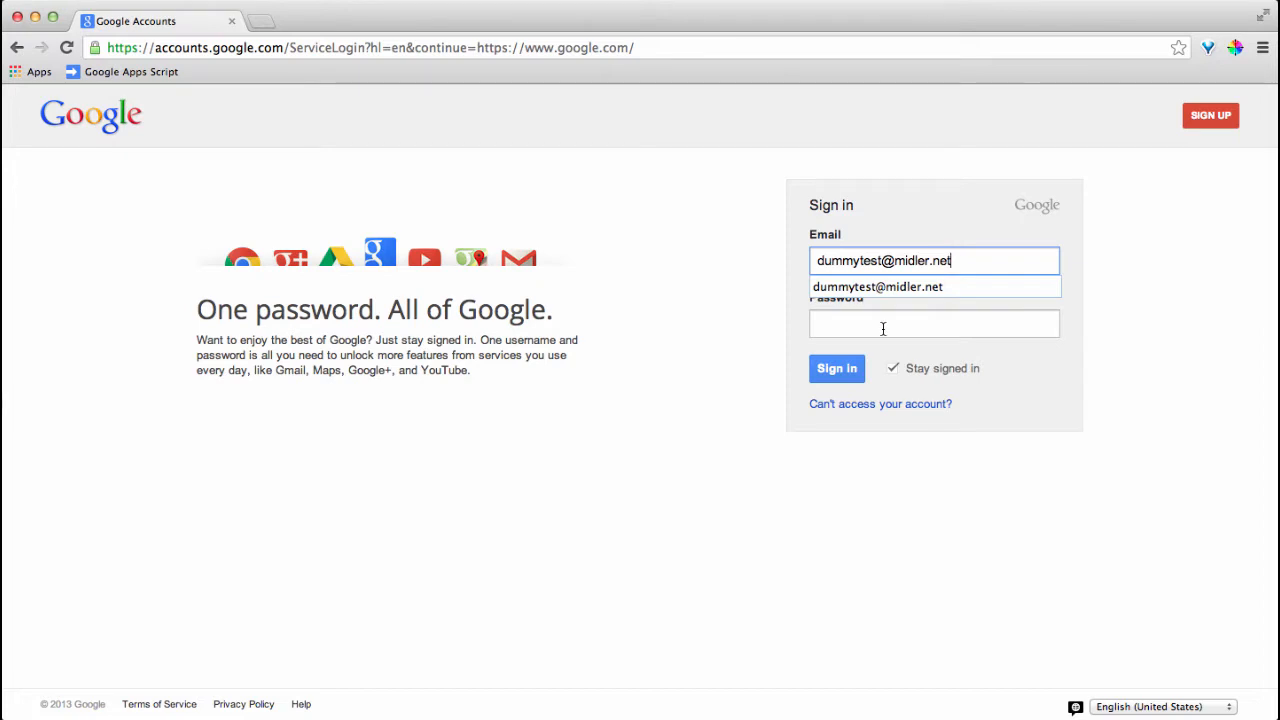
Enter the account password and submit the sign-in
{"action": "left_click", "coordinate": [883, 328]}
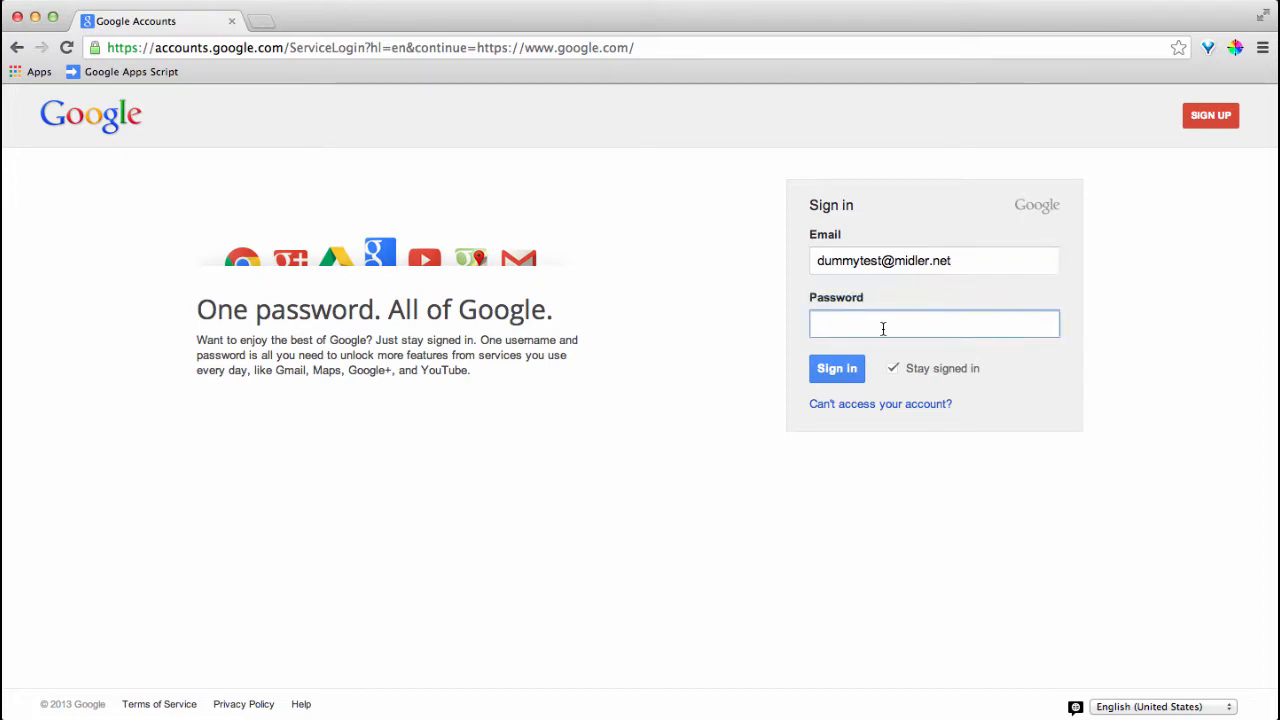
{"action": "type", "text": "•••••••"}
{"action": "key", "text": "Return"}
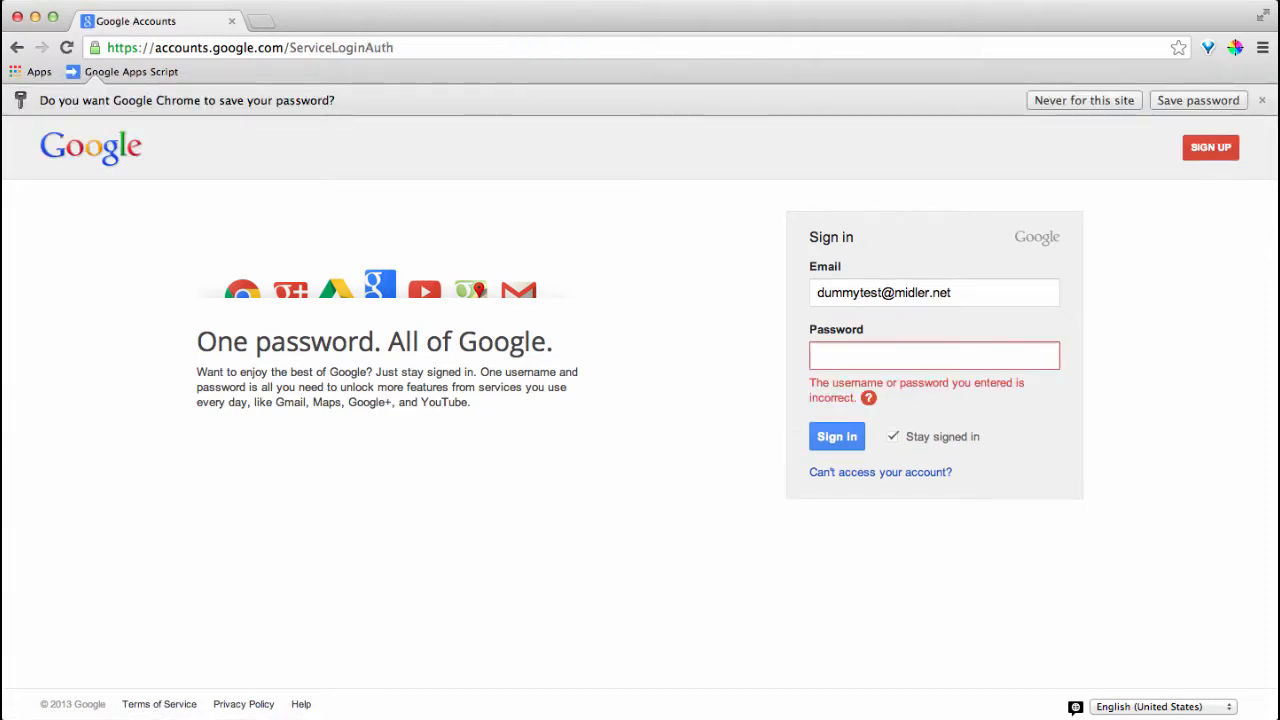
{"action": "type", "text": "••••••••"}
{"action": "key", "text": "Return"}
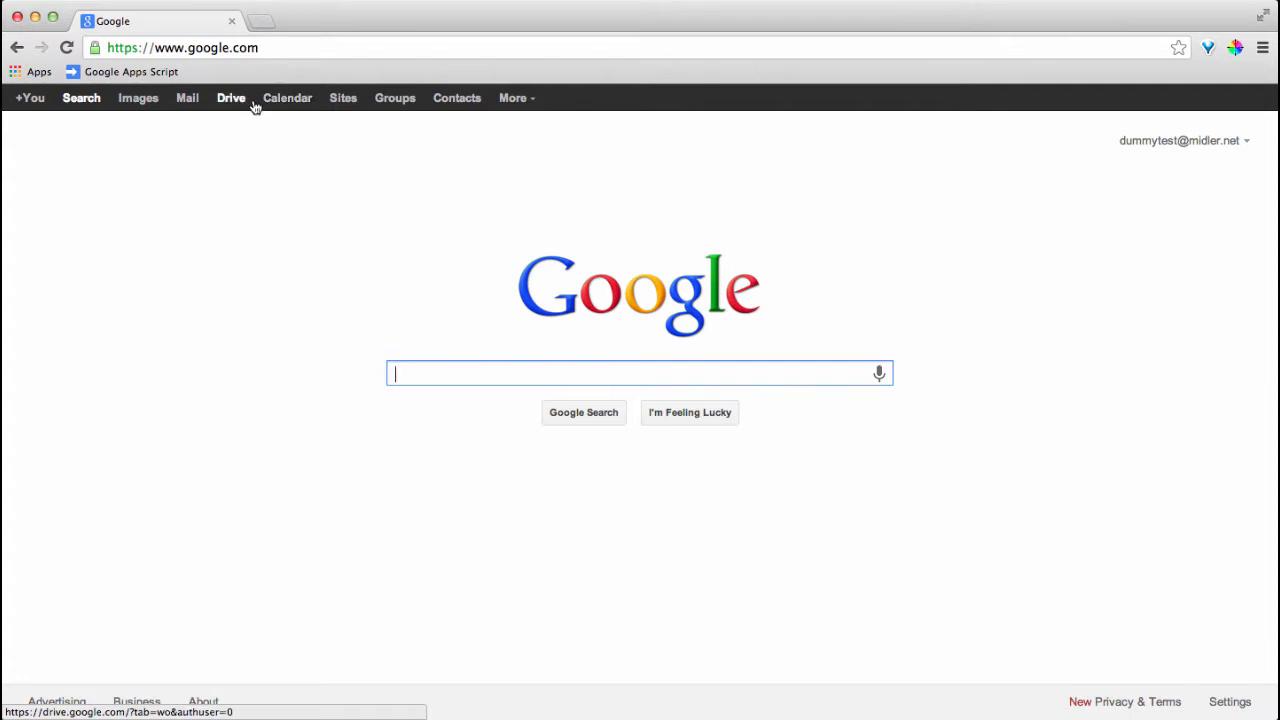
Open Gmail from the Mail link on the Google home page
{"action": "left_click", "coordinate": [187, 106]}
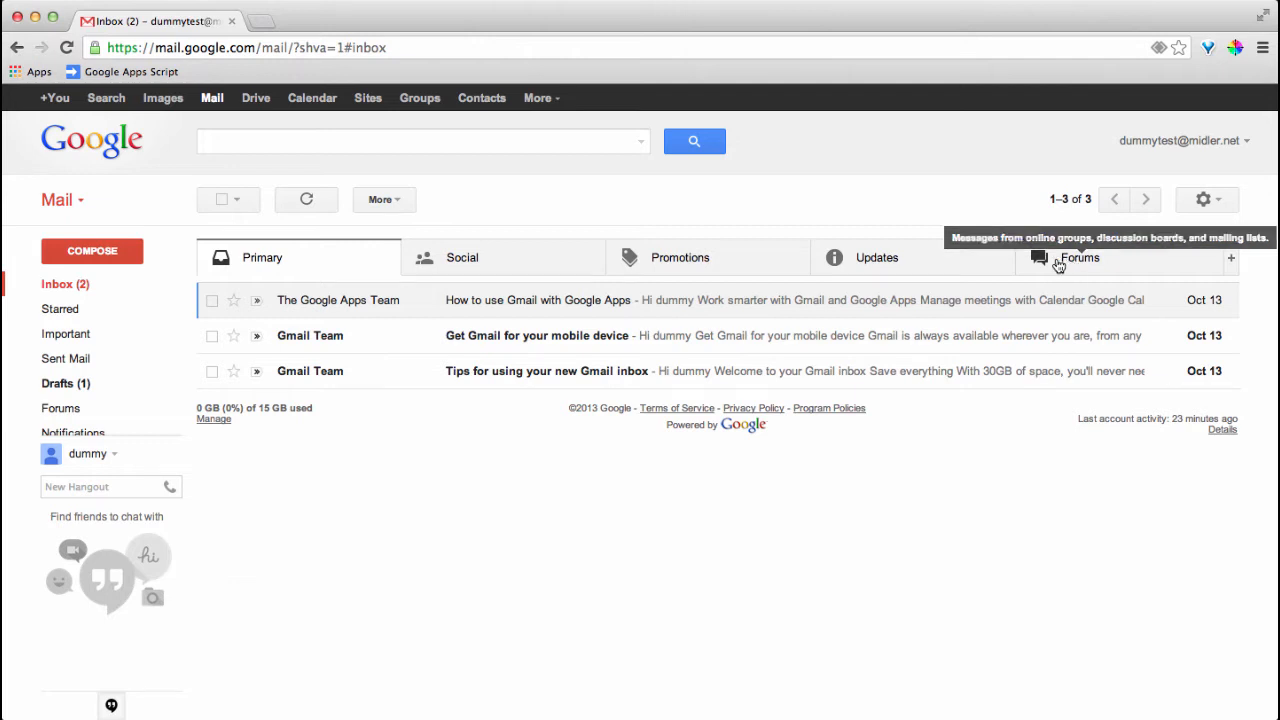
{"action": "left_click", "coordinate": [1234, 262]}
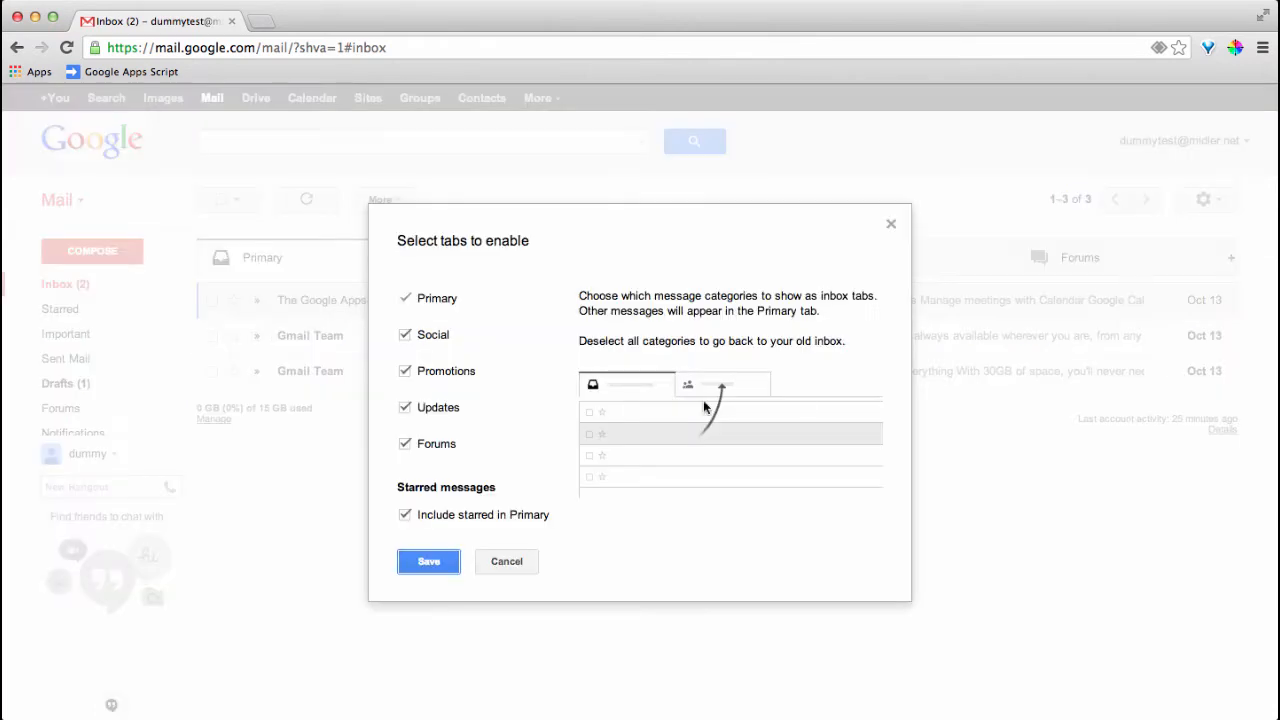
{"action": "left_click", "coordinate": [404, 372]}
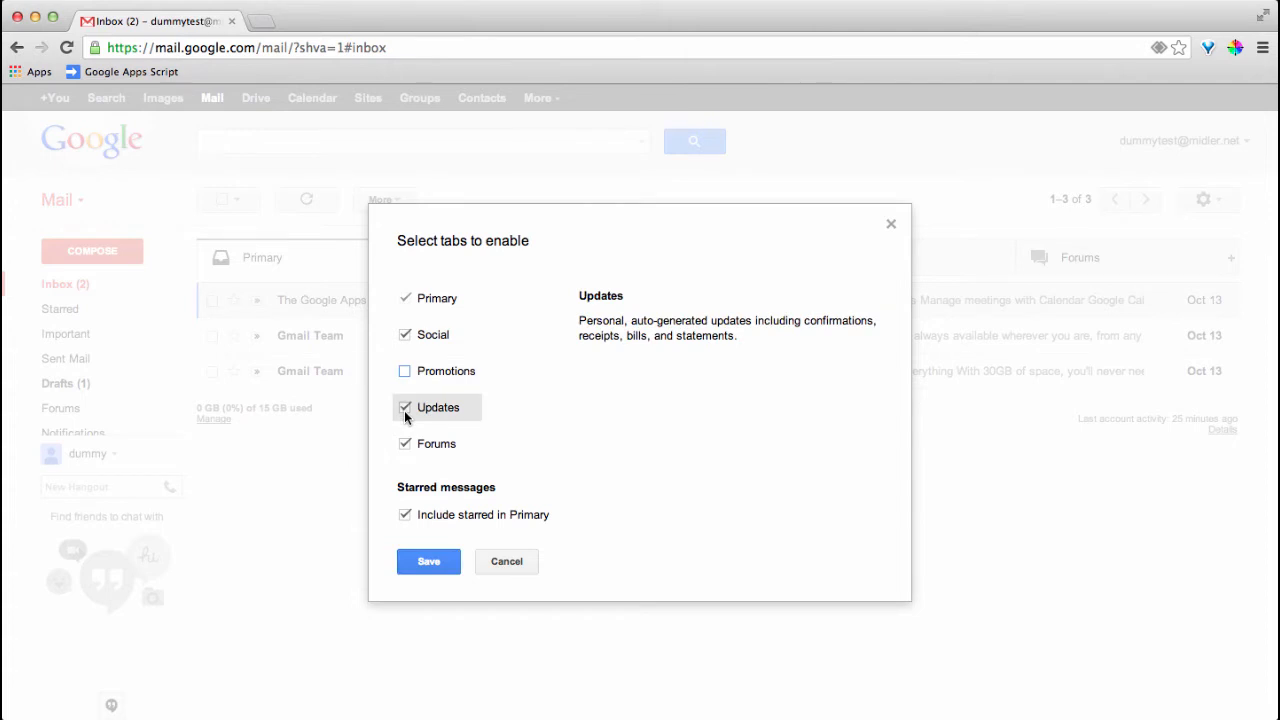
{"action": "left_click", "coordinate": [404, 408]}
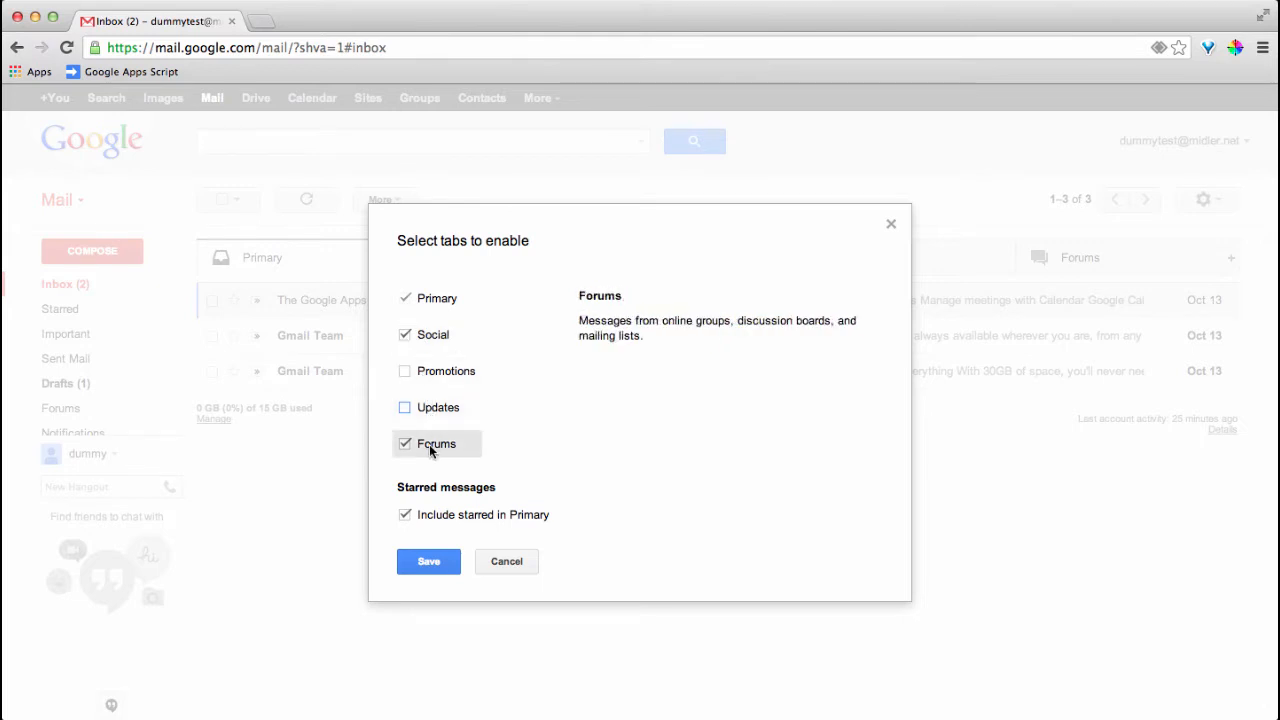
{"action": "left_click", "coordinate": [429, 562]}
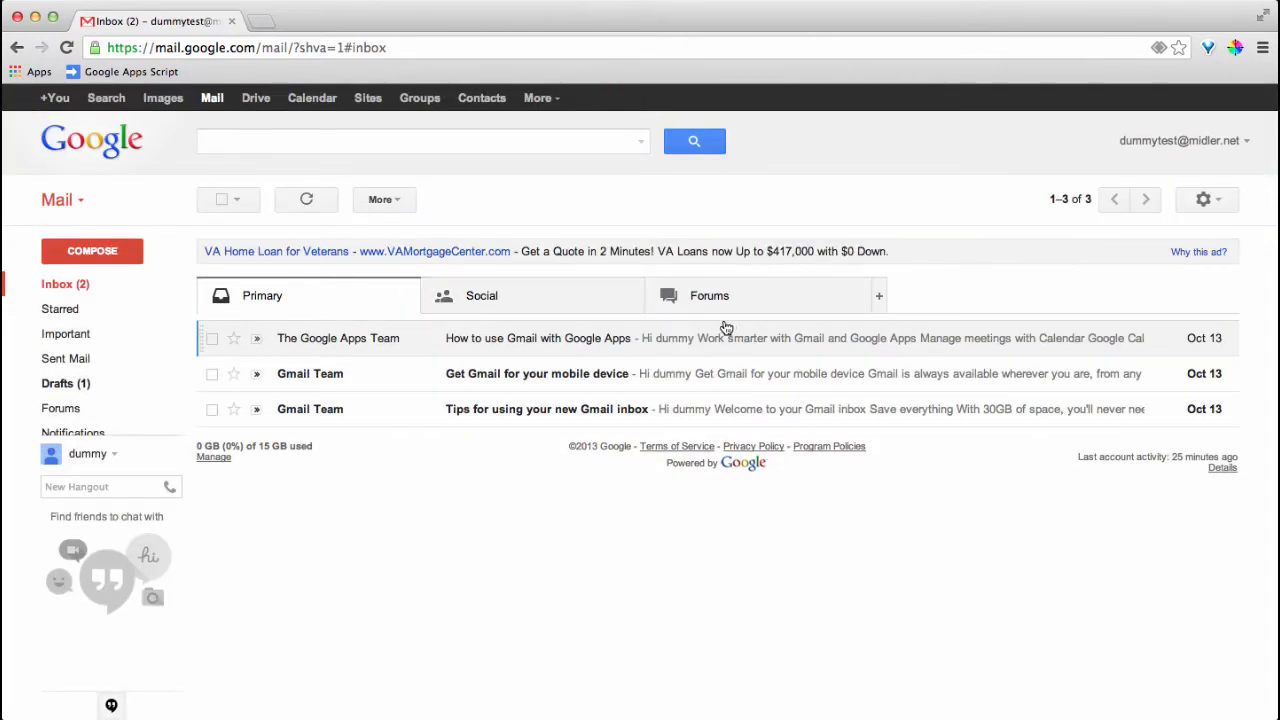
{"action": "left_click", "coordinate": [877, 297]}
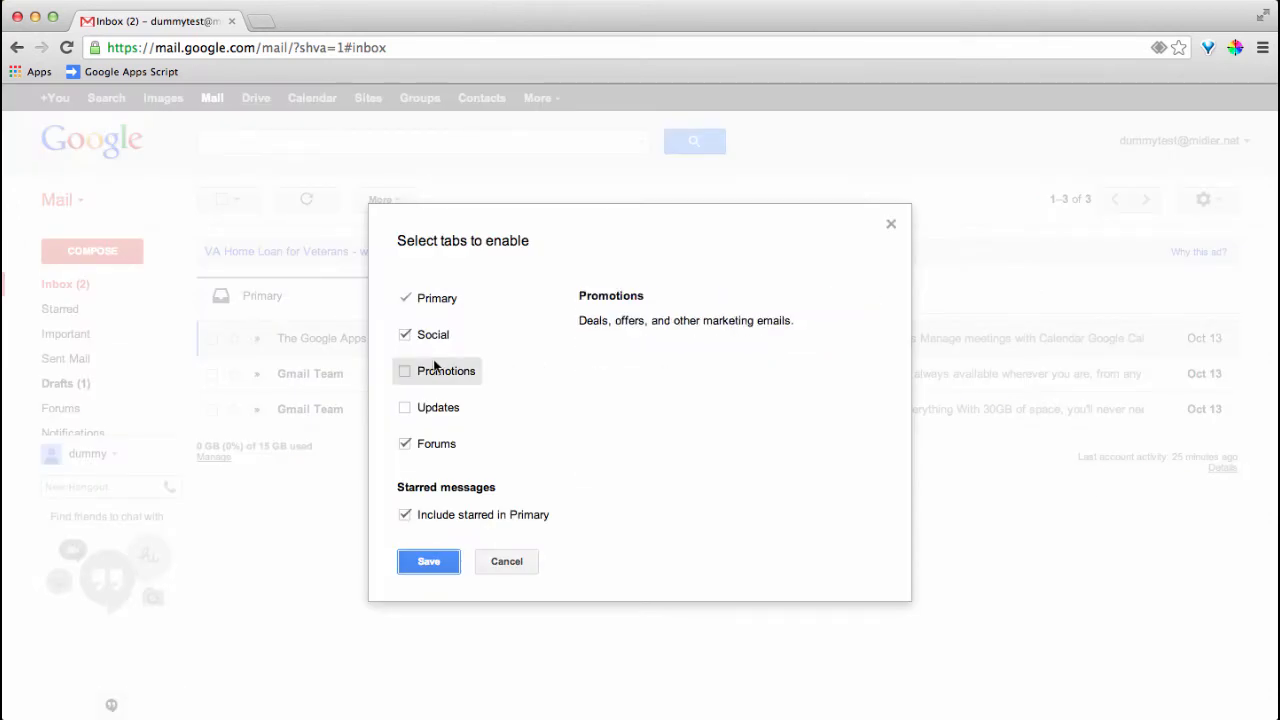
{"action": "left_click", "coordinate": [405, 371]}
{"action": "left_click", "coordinate": [405, 407]}
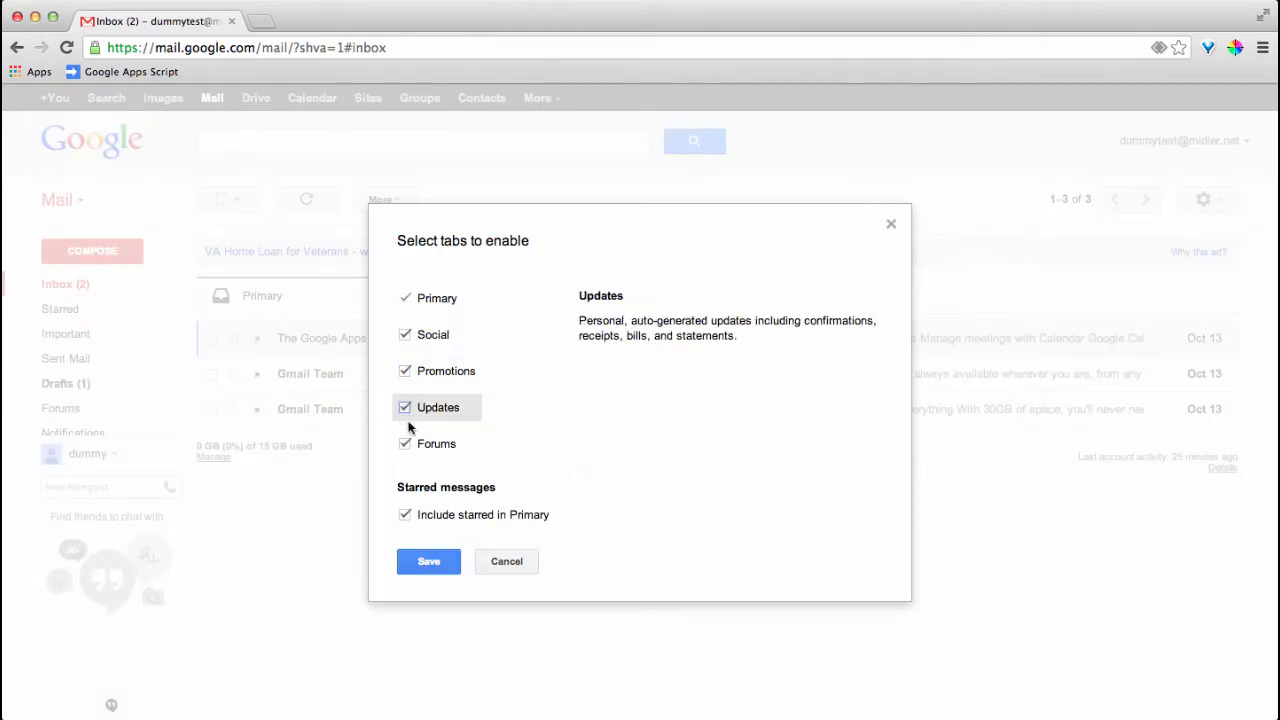
{"action": "left_click", "coordinate": [429, 565]}
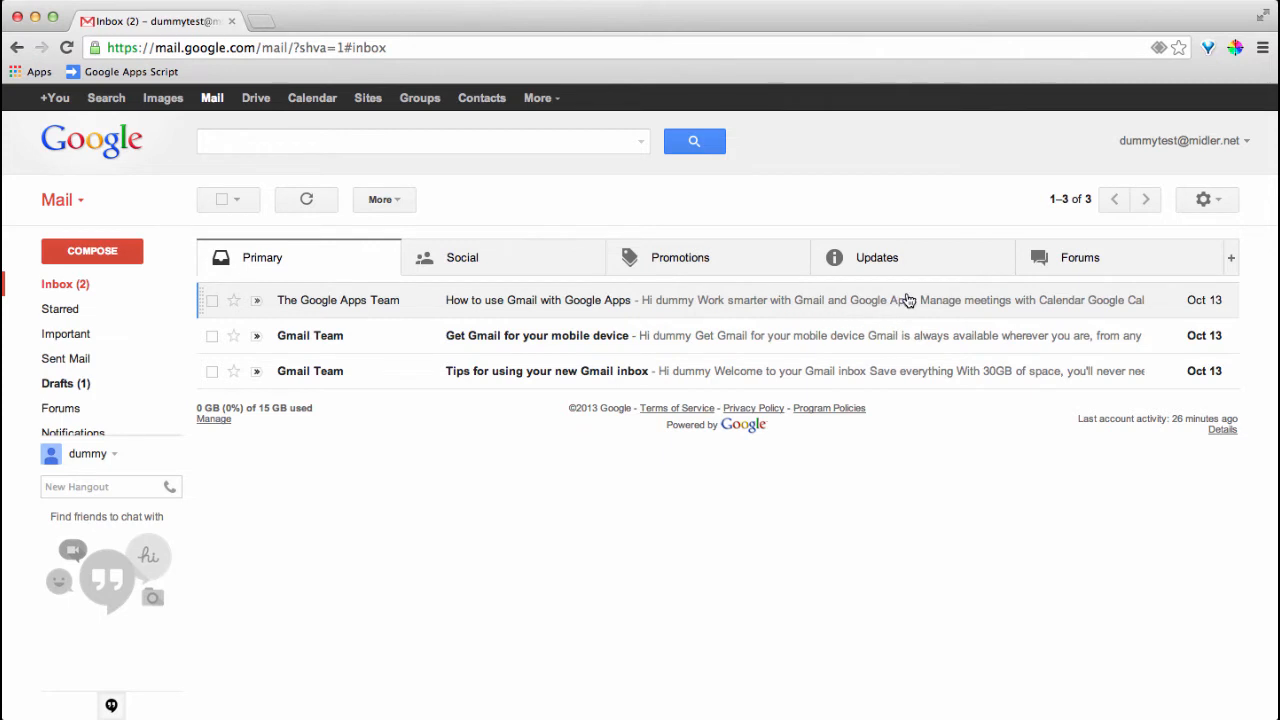
Go to Gmail Settings from the gear menu and show the Labs tab
{"action": "left_click", "coordinate": [1210, 200]}
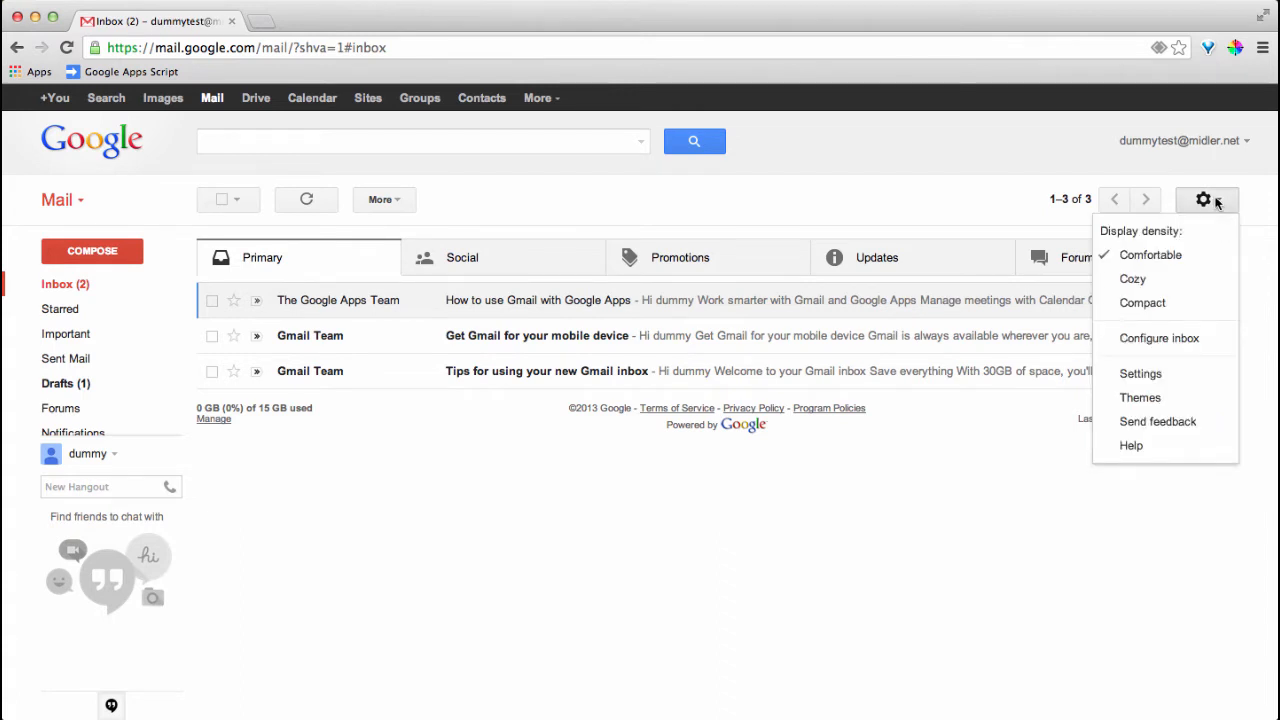
{"action": "left_click", "coordinate": [1141, 374]}
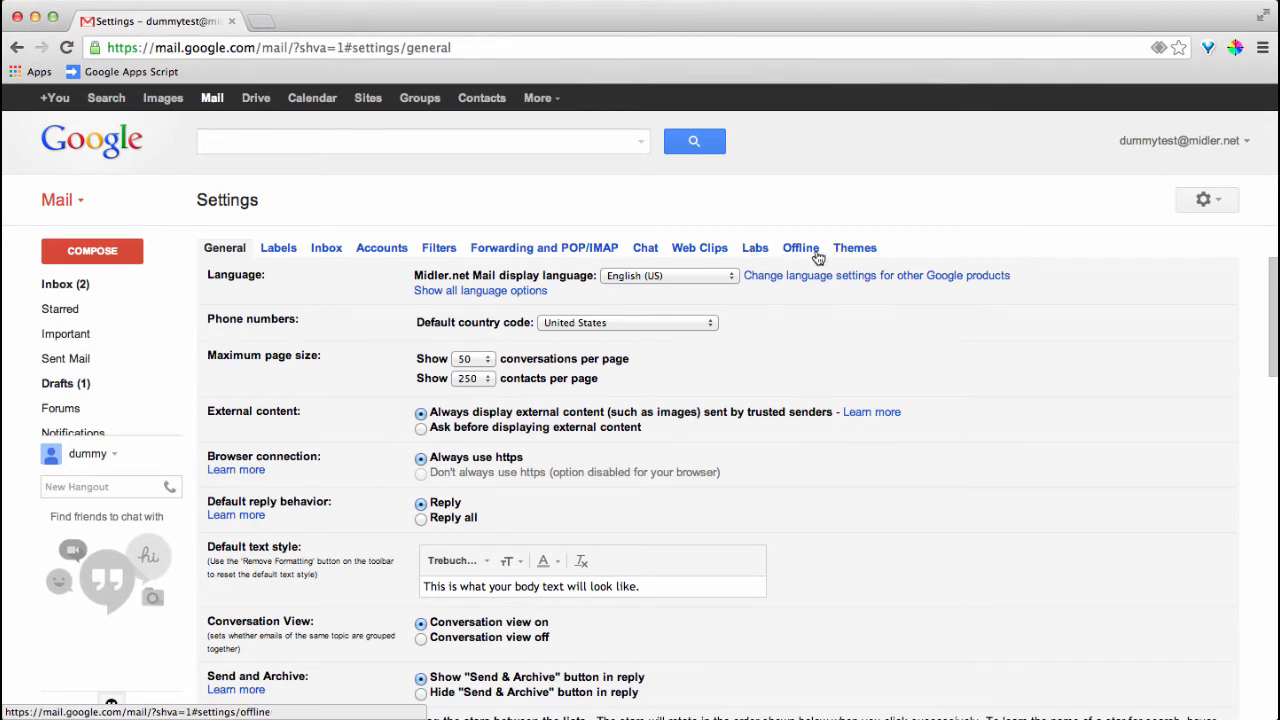
{"action": "left_click", "coordinate": [756, 250]}
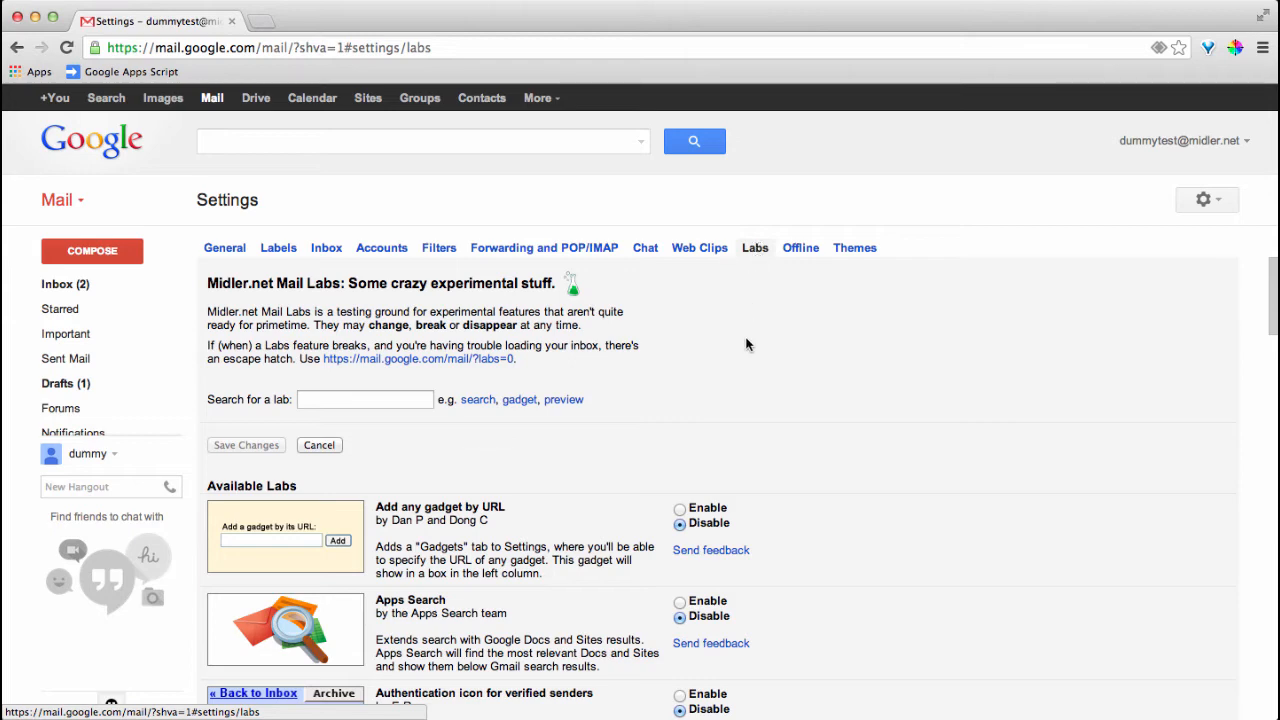
Enable Add any gadget by URL, Apps Search, Authentication icon, Auto-advance and Canned Responses labs
{"action": "scroll", "coordinate": [746, 345], "scroll_direction": "down", "scroll_amount": 2}
{"action": "scroll", "coordinate": [746, 345], "scroll_direction": "down", "scroll_amount": 5}
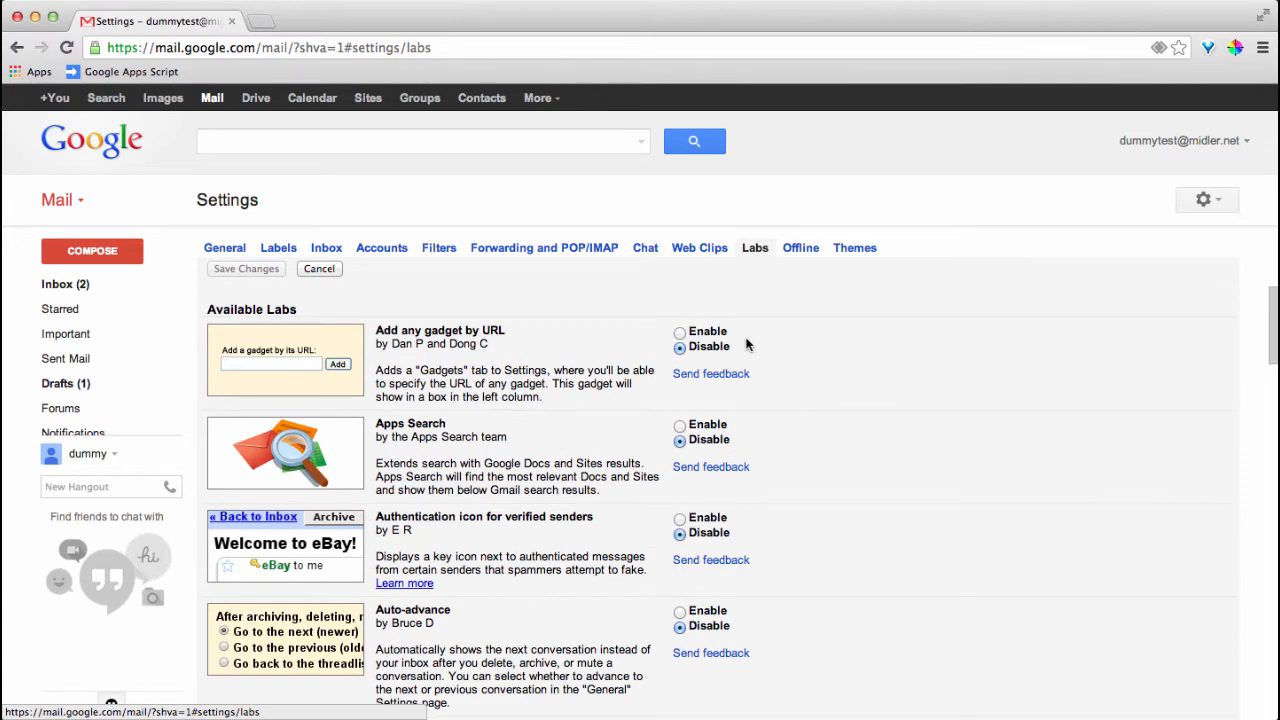
{"action": "scroll", "coordinate": [746, 345], "scroll_direction": "down", "scroll_amount": 3}
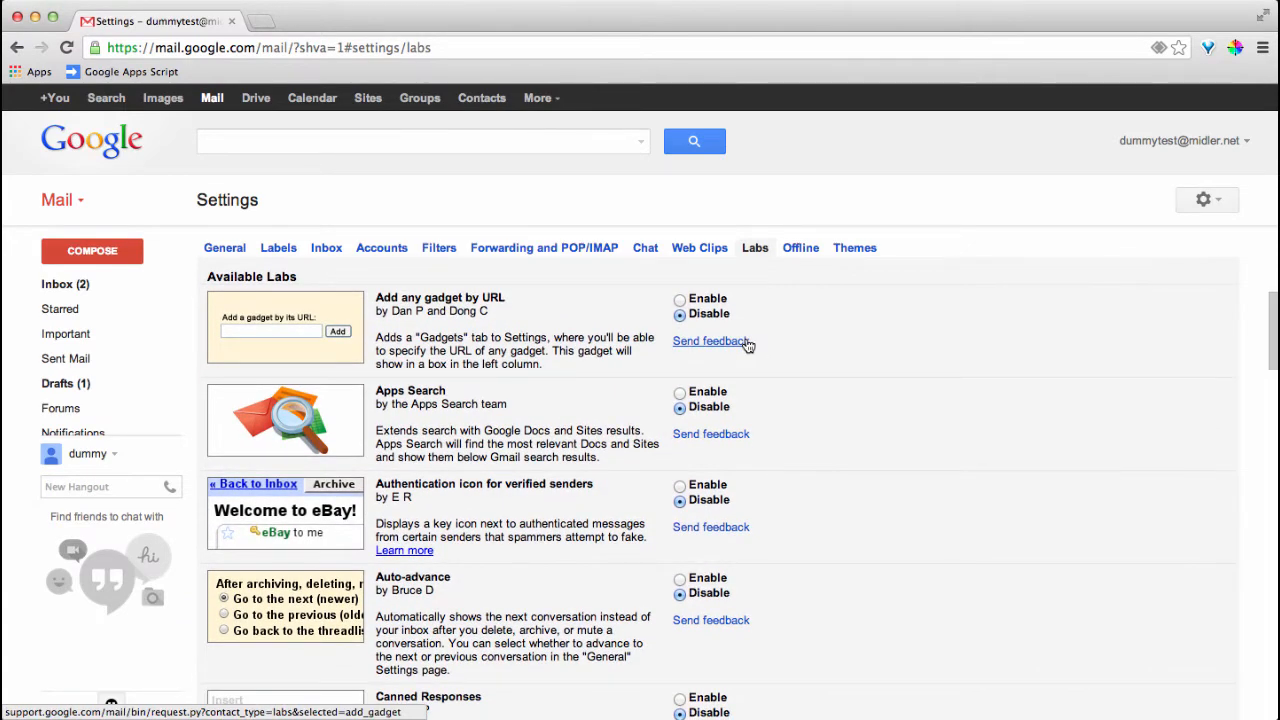
{"action": "left_click", "coordinate": [680, 300]}
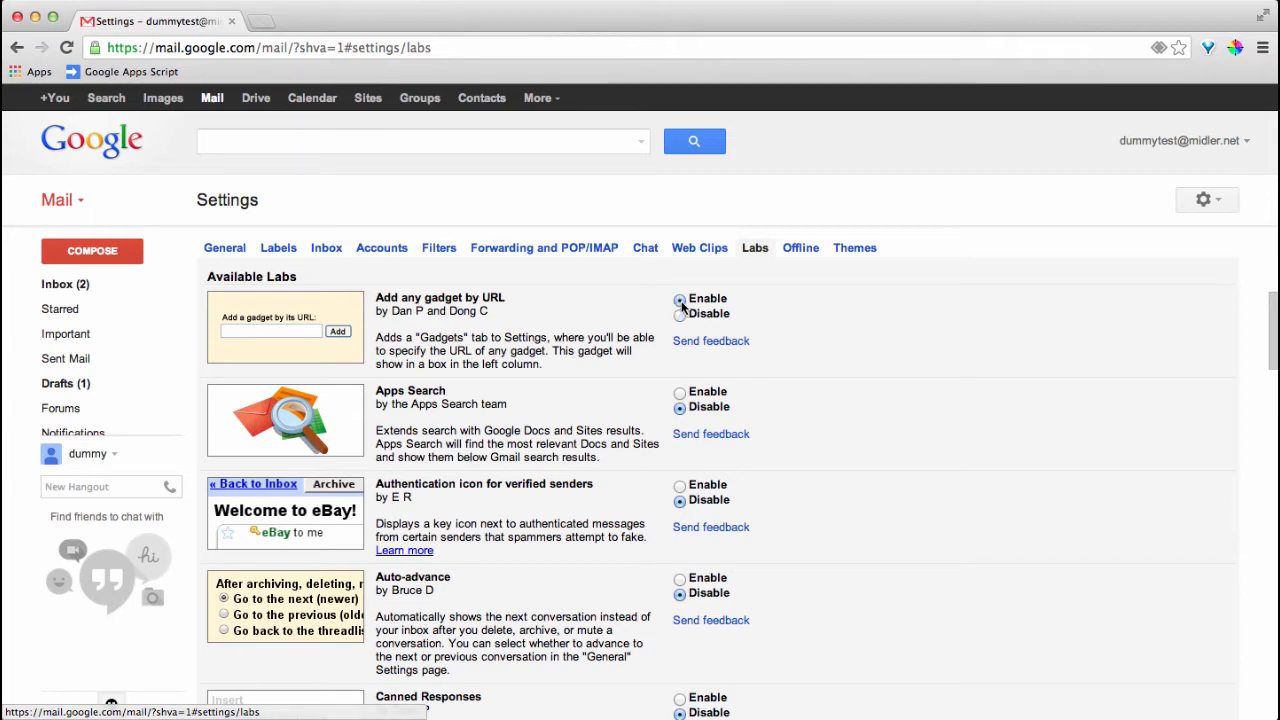
{"action": "left_click", "coordinate": [680, 392]}
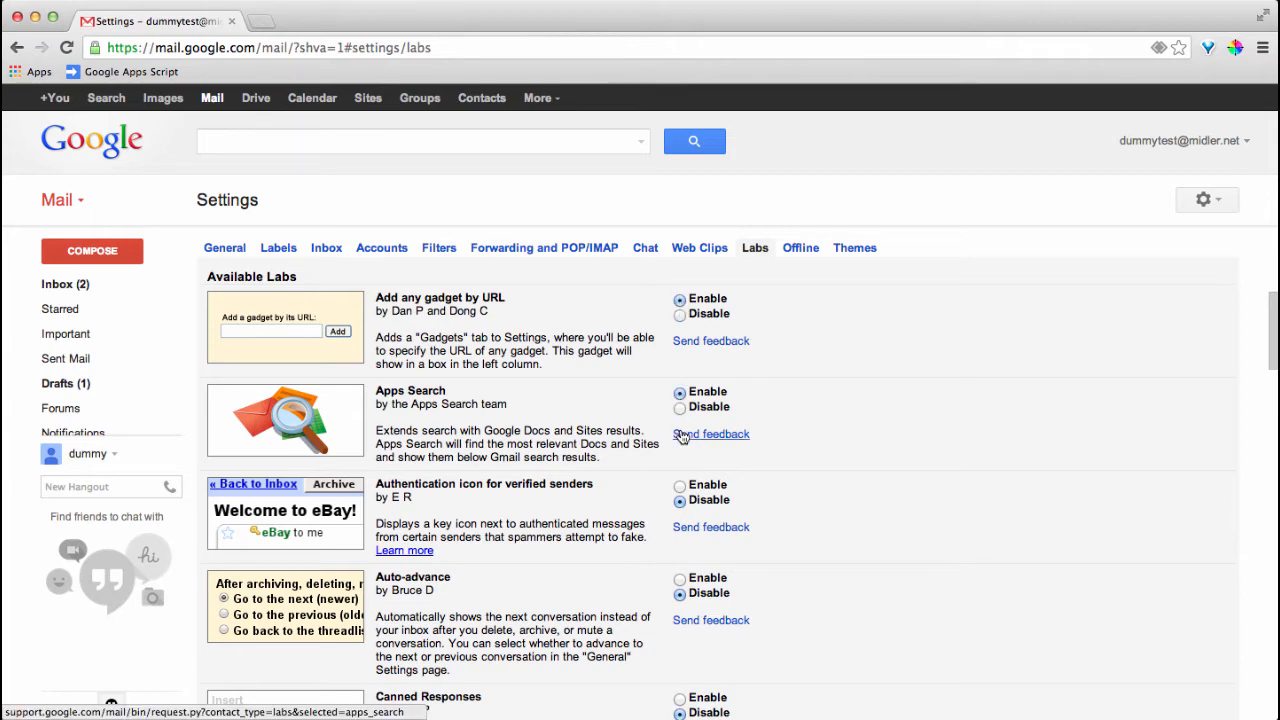
{"action": "scroll", "coordinate": [681, 436], "scroll_direction": "down", "scroll_amount": 2}
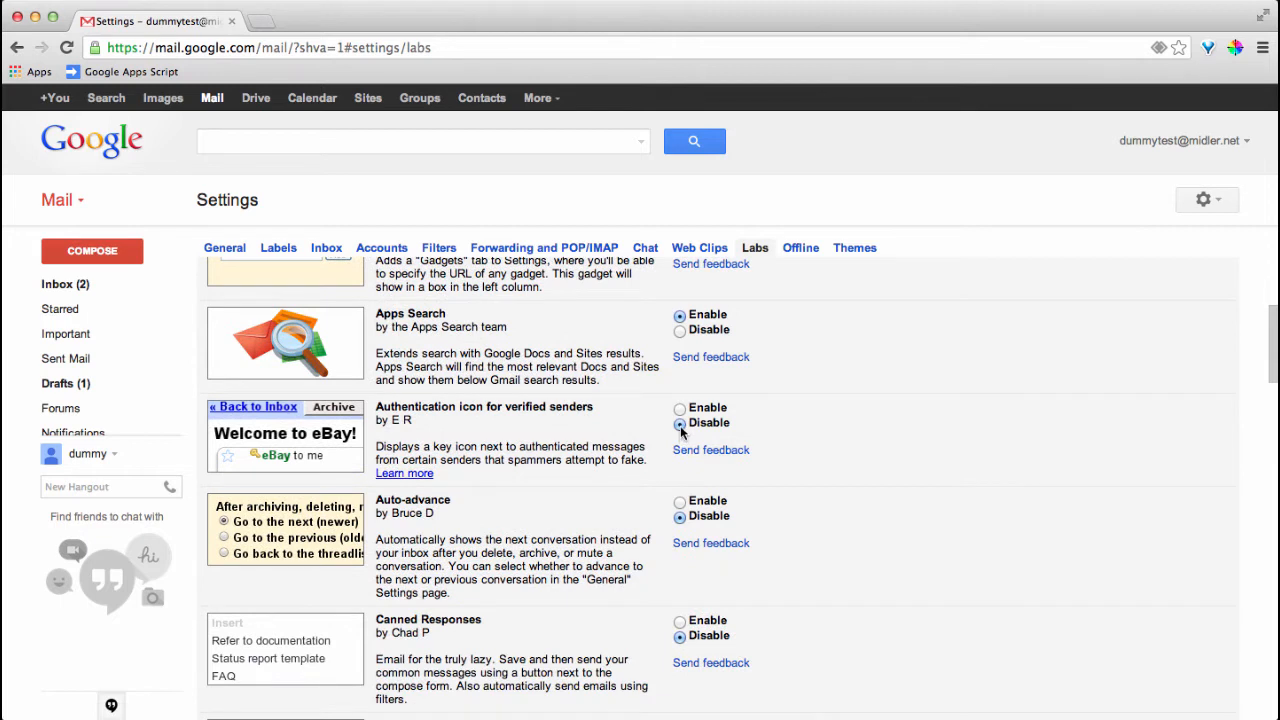
{"action": "left_click", "coordinate": [680, 409]}
{"action": "scroll", "coordinate": [468, 437], "scroll_direction": "down", "scroll_amount": 2}
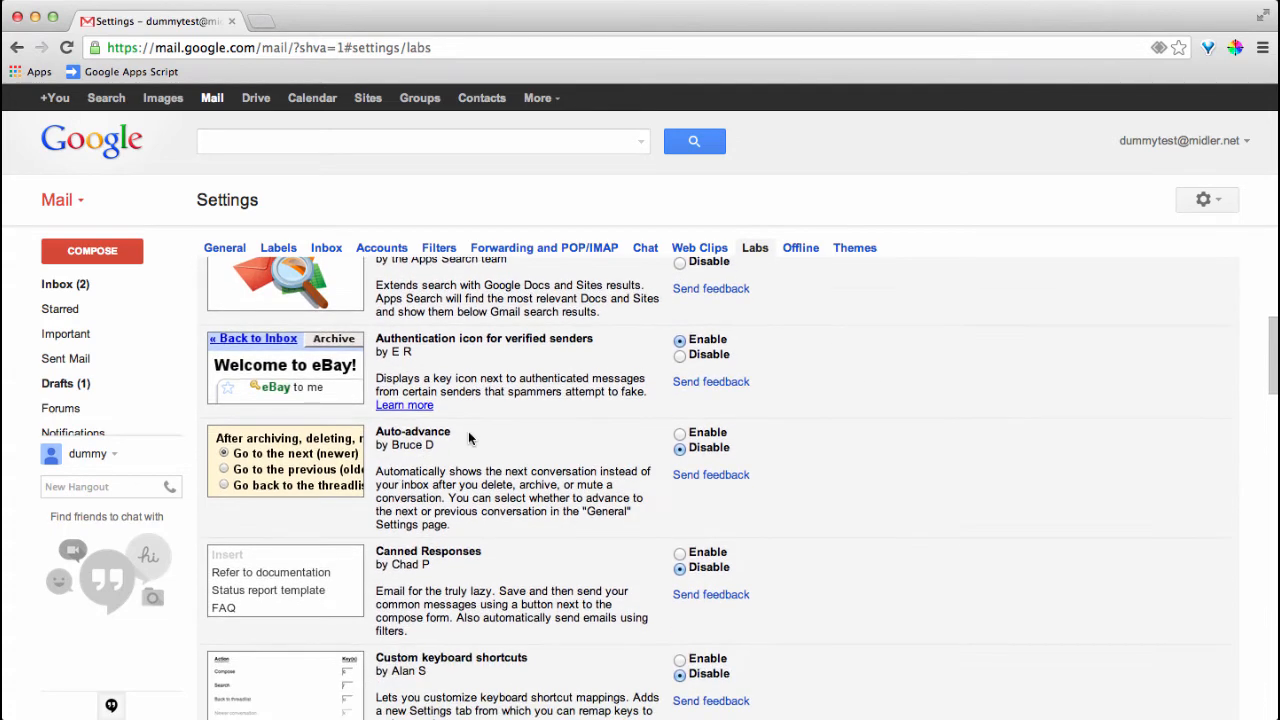
{"action": "scroll", "coordinate": [468, 431], "scroll_direction": "down", "scroll_amount": 1}
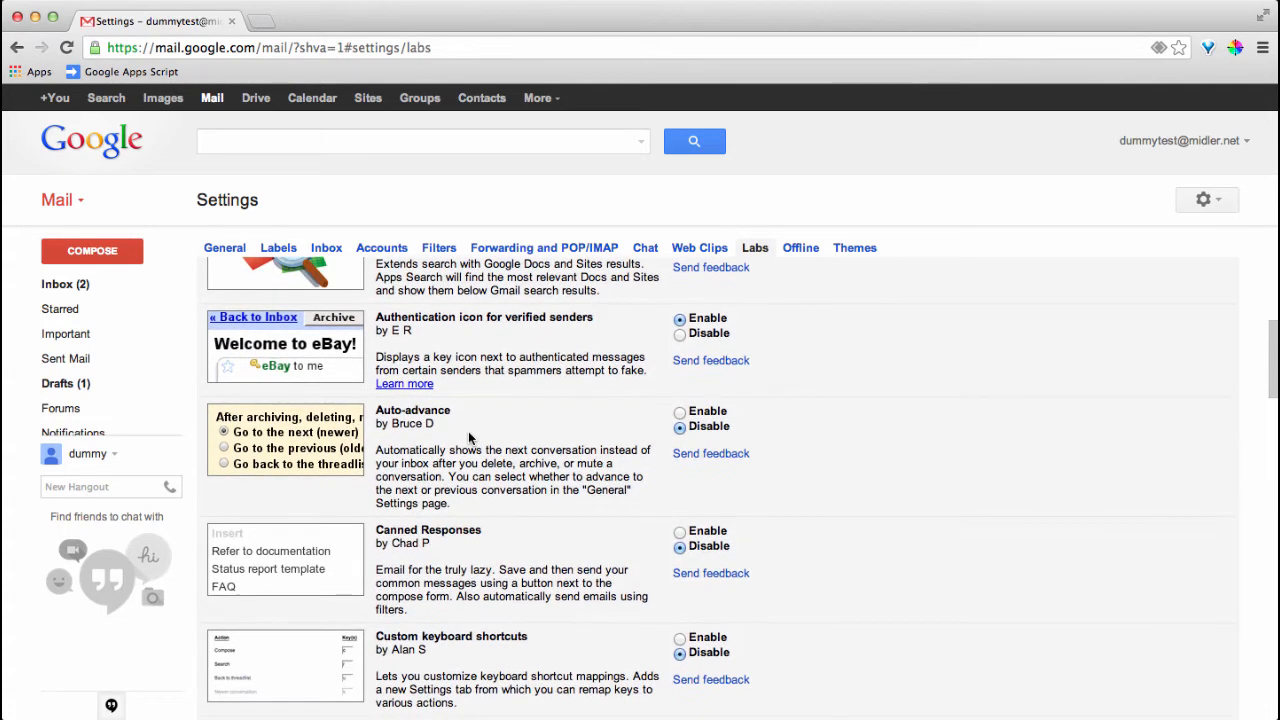
{"action": "left_click", "coordinate": [682, 414]}
{"action": "scroll", "coordinate": [646, 435], "scroll_direction": "down", "scroll_amount": 1}
{"action": "scroll", "coordinate": [645, 428], "scroll_direction": "down", "scroll_amount": 4}
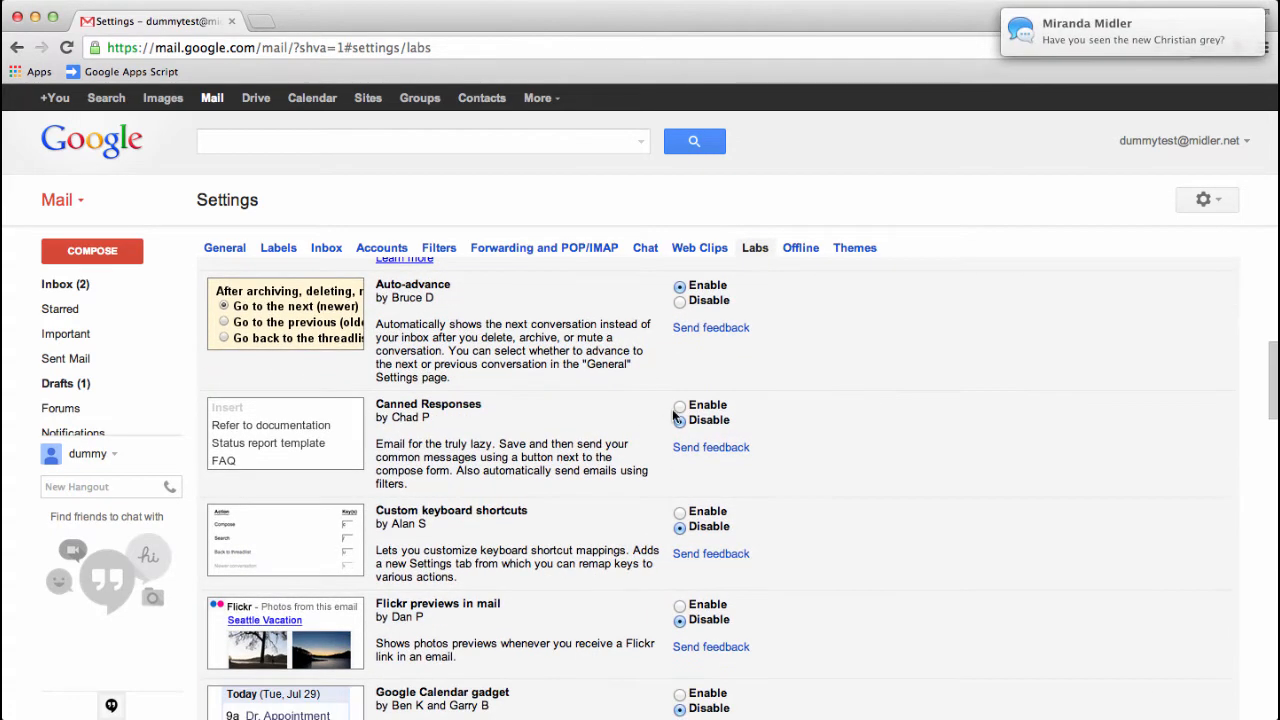
{"action": "left_click", "coordinate": [679, 406]}
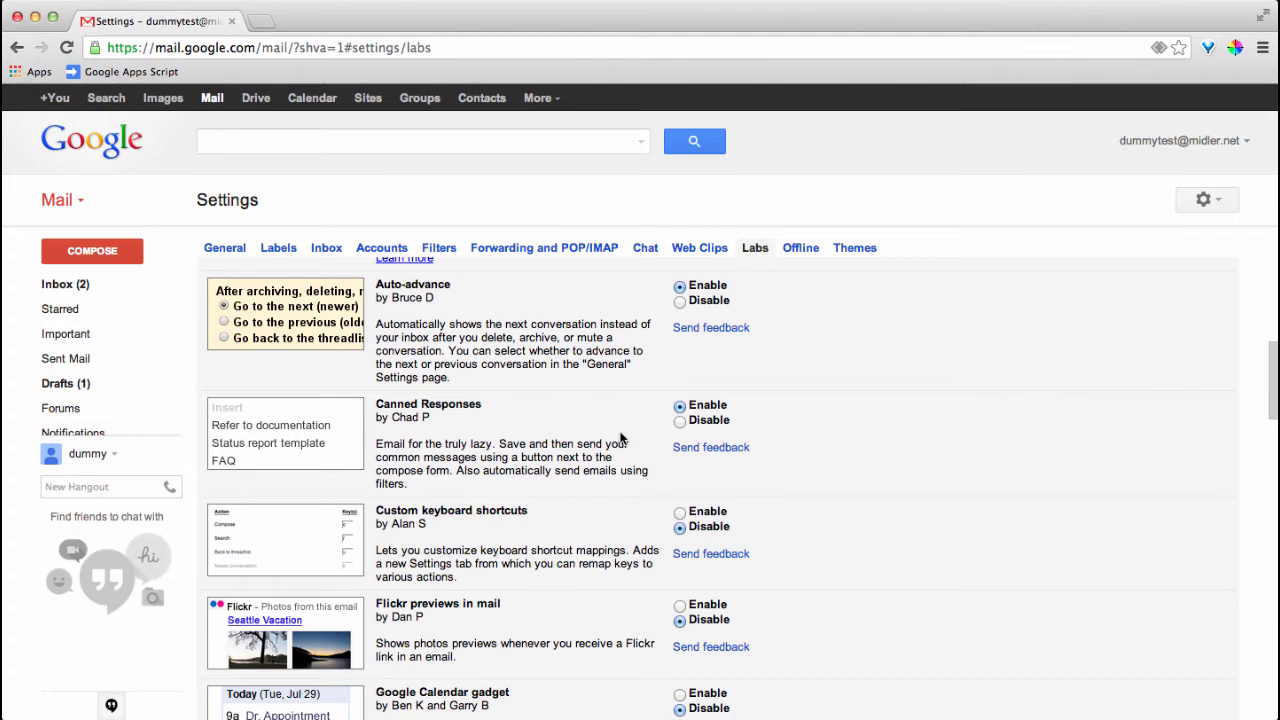
Enable the Flickr, Google Docs and Google Maps previews in mail labs
{"action": "scroll", "coordinate": [620, 438], "scroll_direction": "down", "scroll_amount": 2}
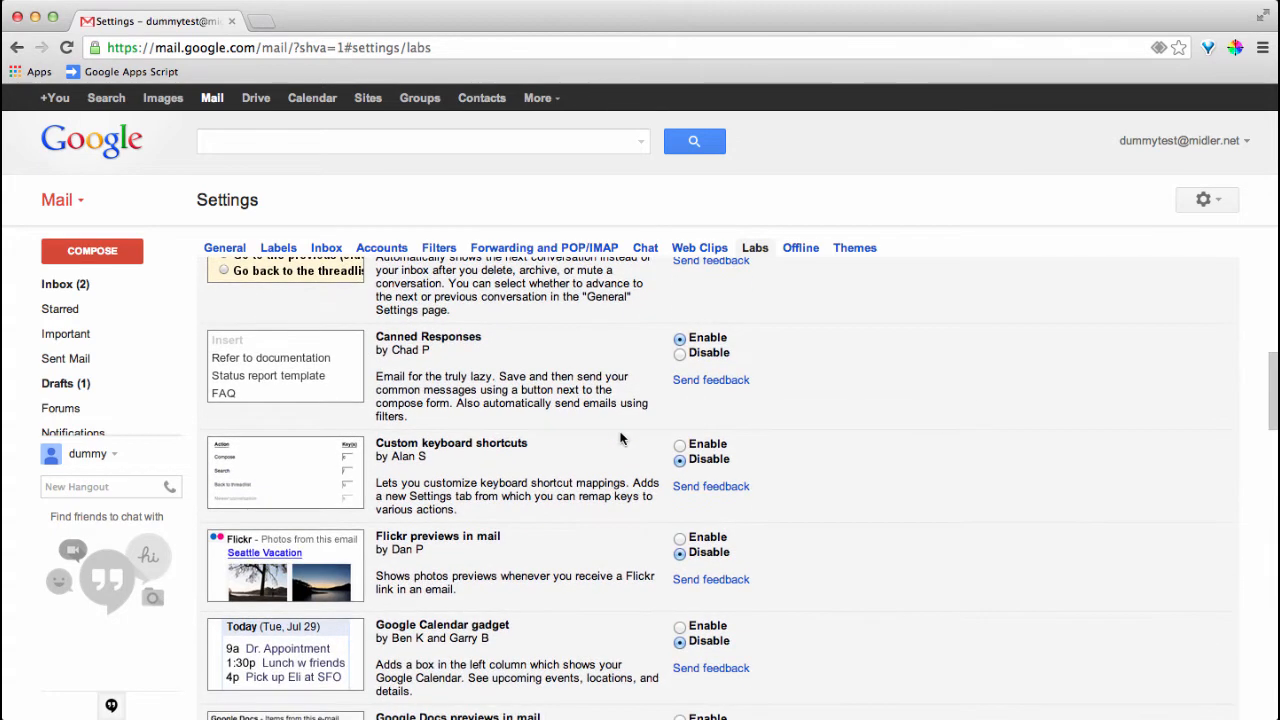
{"action": "scroll", "coordinate": [620, 438], "scroll_direction": "down", "scroll_amount": 2}
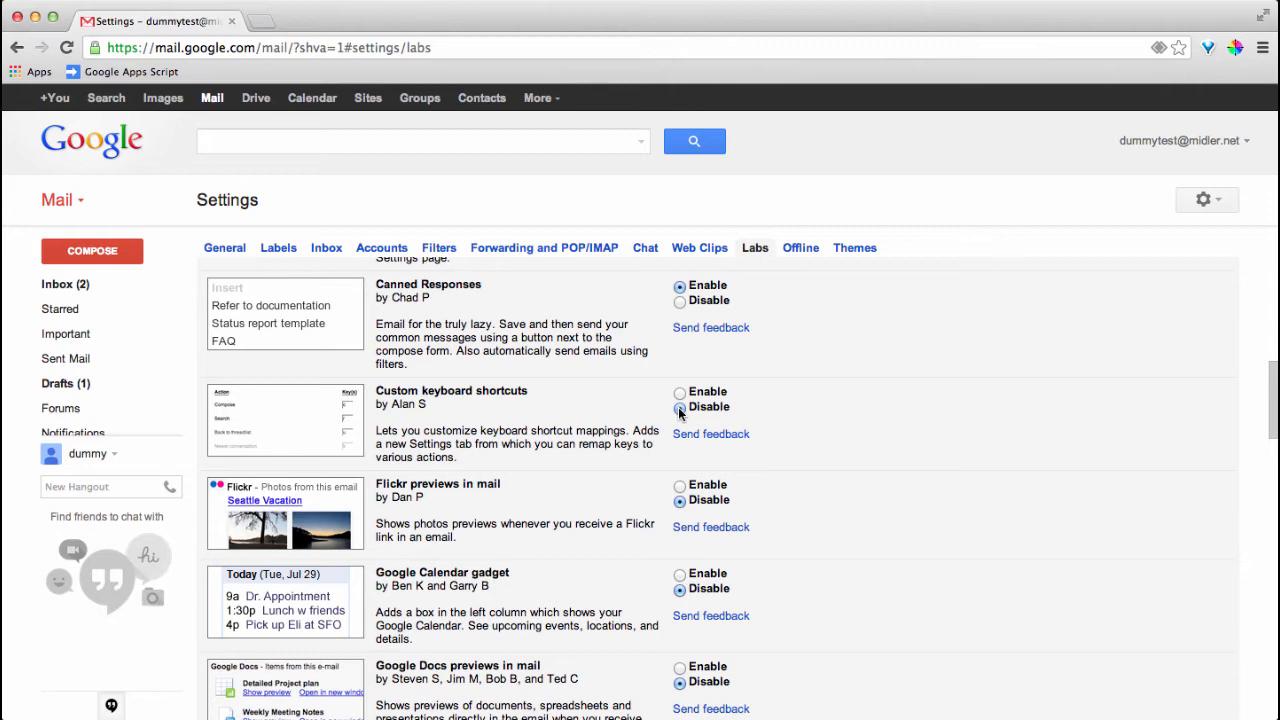
{"action": "scroll", "coordinate": [678, 407], "scroll_direction": "down", "scroll_amount": 2}
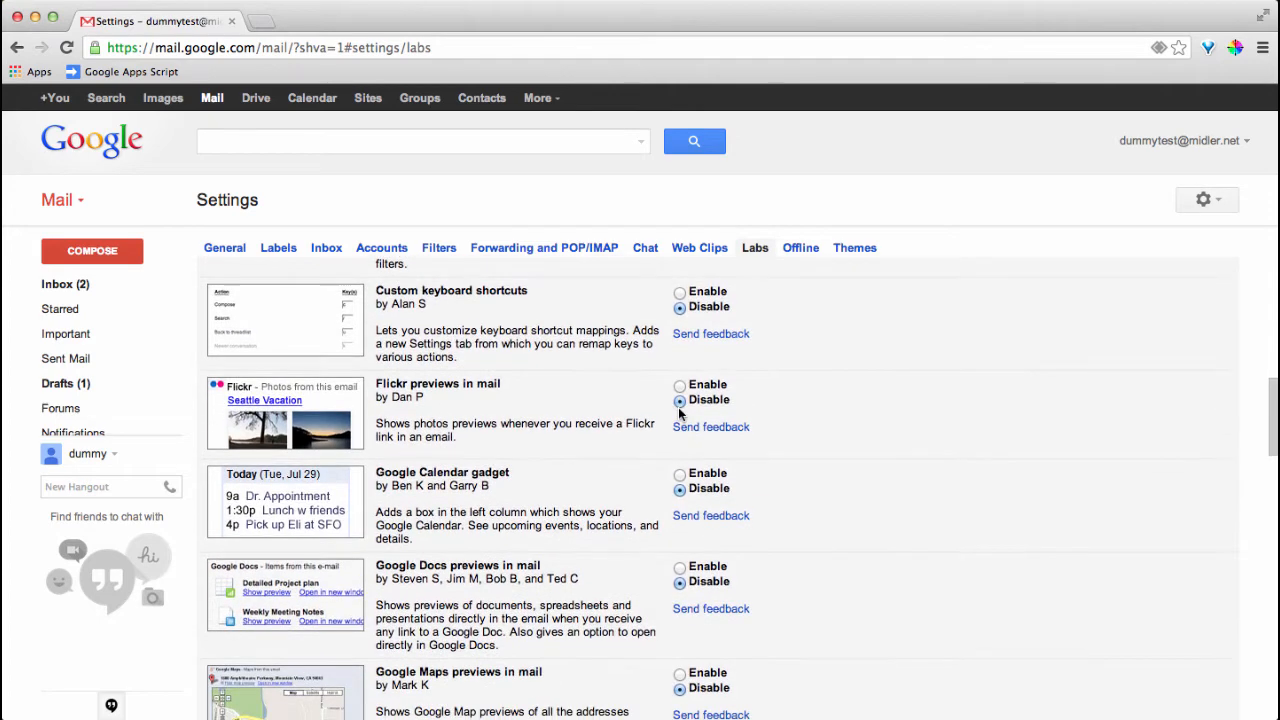
{"action": "left_click", "coordinate": [680, 390]}
{"action": "scroll", "coordinate": [670, 405], "scroll_direction": "down", "scroll_amount": 2}
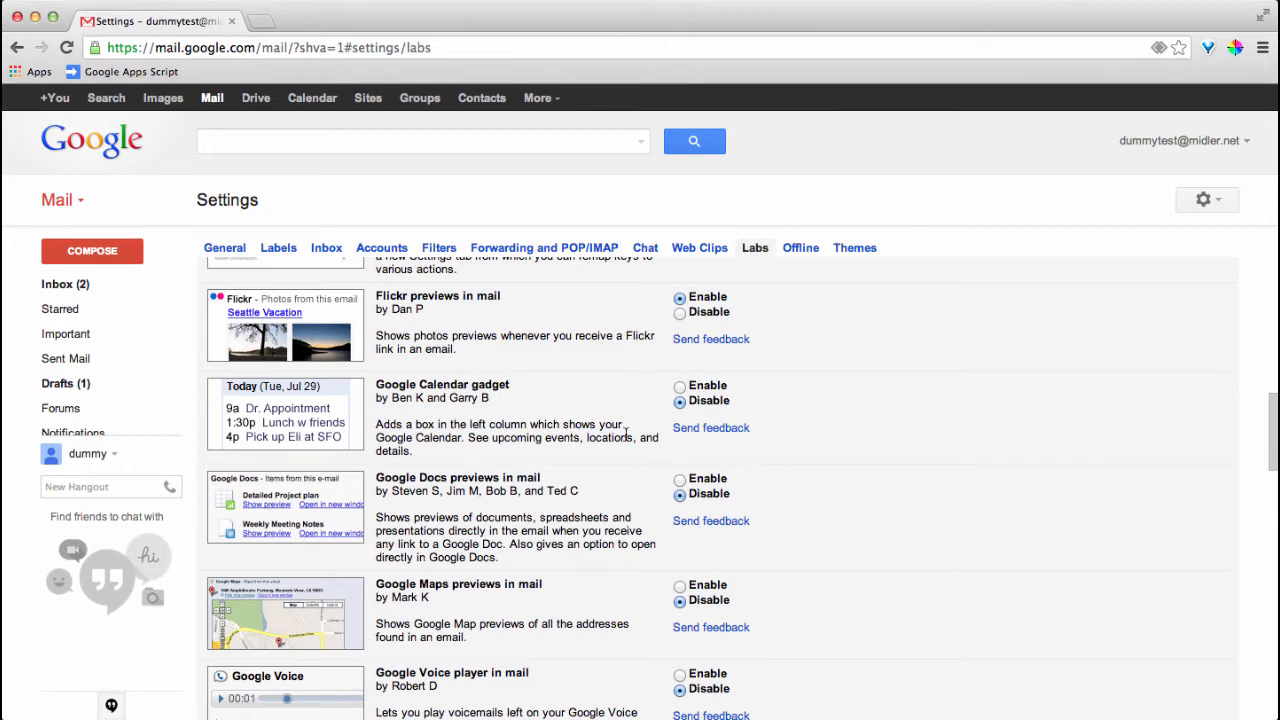
{"action": "scroll", "coordinate": [627, 432], "scroll_direction": "down", "scroll_amount": 2}
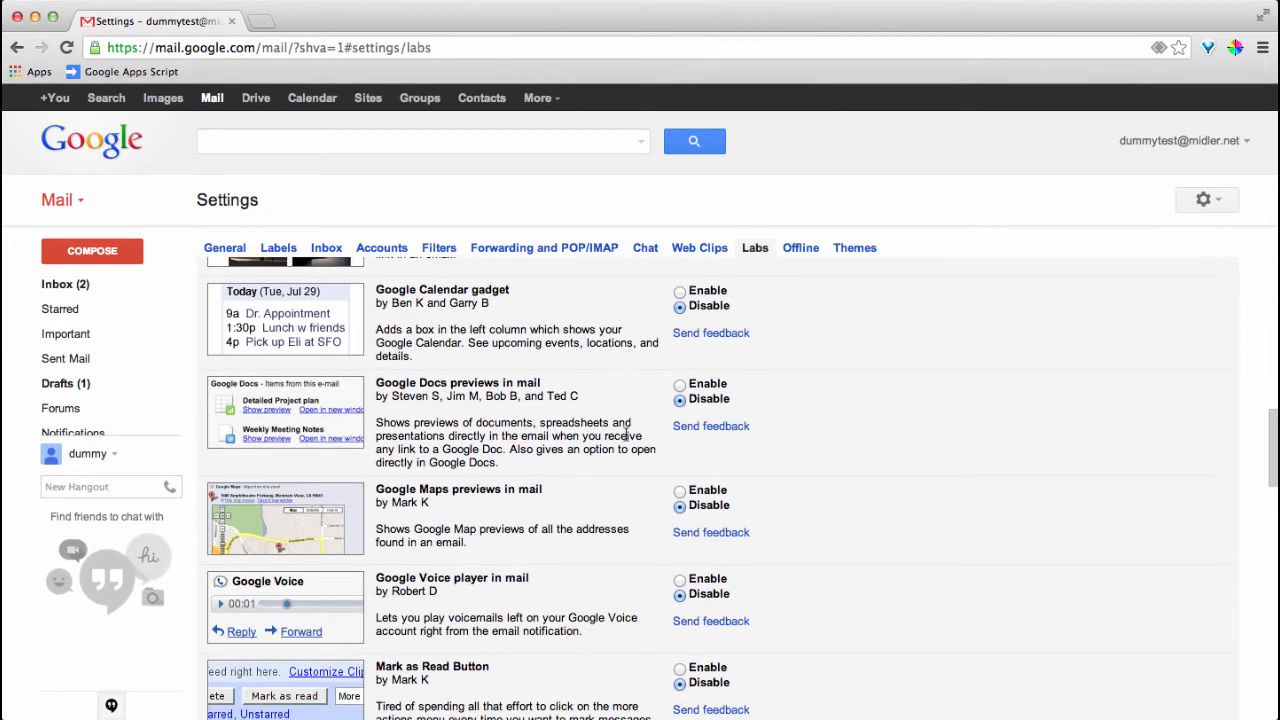
{"action": "left_click", "coordinate": [681, 387]}
{"action": "scroll", "coordinate": [526, 452], "scroll_direction": "down", "scroll_amount": 1}
{"action": "scroll", "coordinate": [526, 452], "scroll_direction": "down", "scroll_amount": 3}
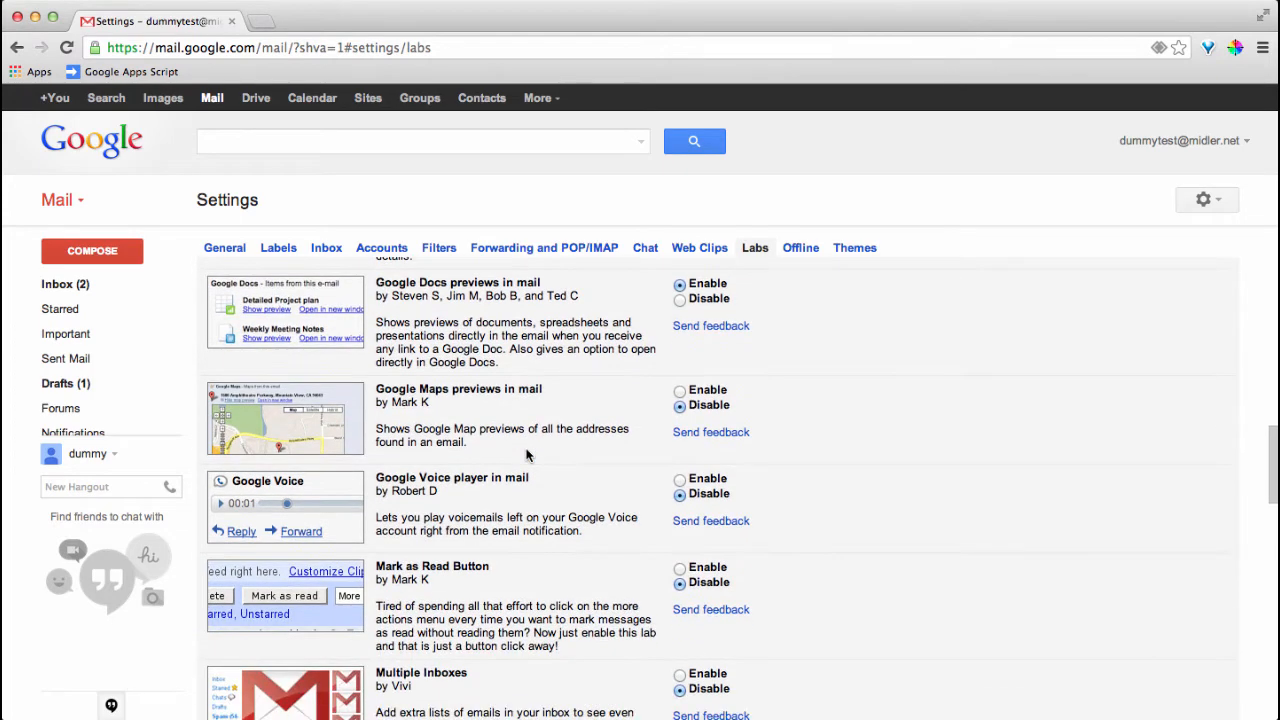
{"action": "left_click", "coordinate": [679, 390]}
Enable the Mark as Read Button, Multiple Inboxes and Picasa previews in mail labs
{"action": "scroll", "coordinate": [594, 443], "scroll_direction": "down", "scroll_amount": 2}
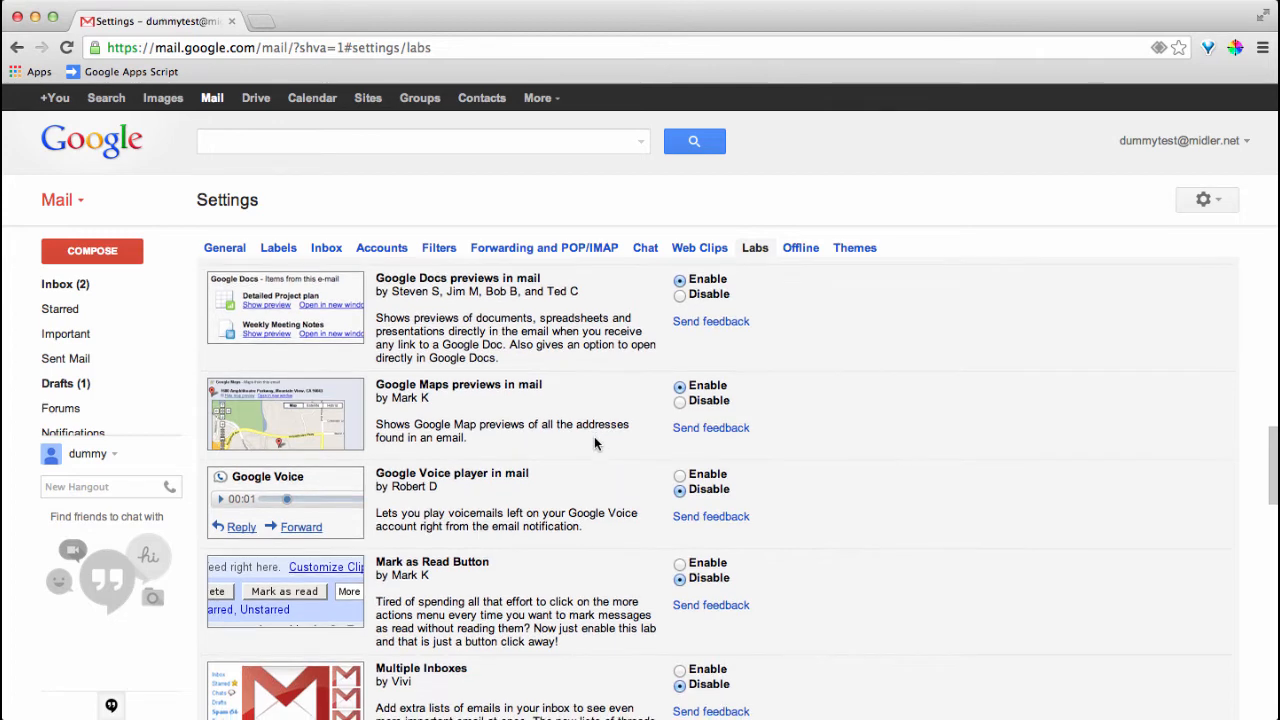
{"action": "scroll", "coordinate": [594, 443], "scroll_direction": "down", "scroll_amount": 4}
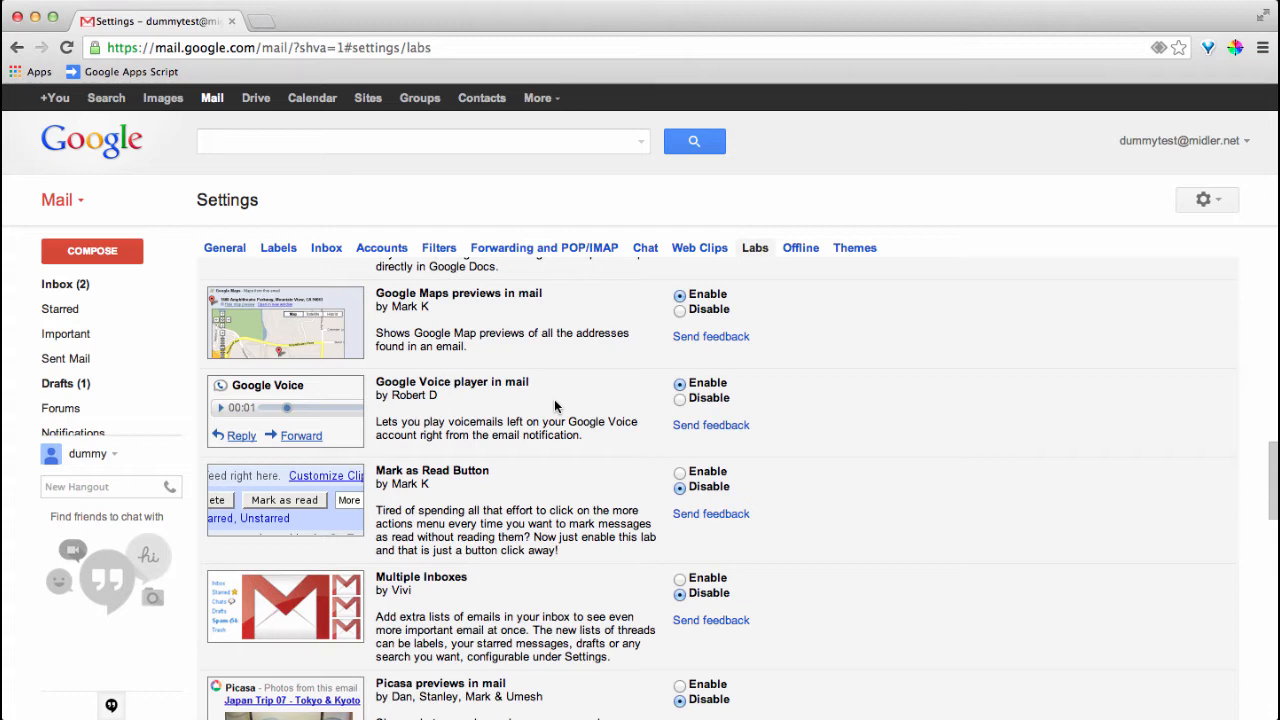
{"action": "scroll", "coordinate": [555, 404], "scroll_direction": "down", "scroll_amount": 2}
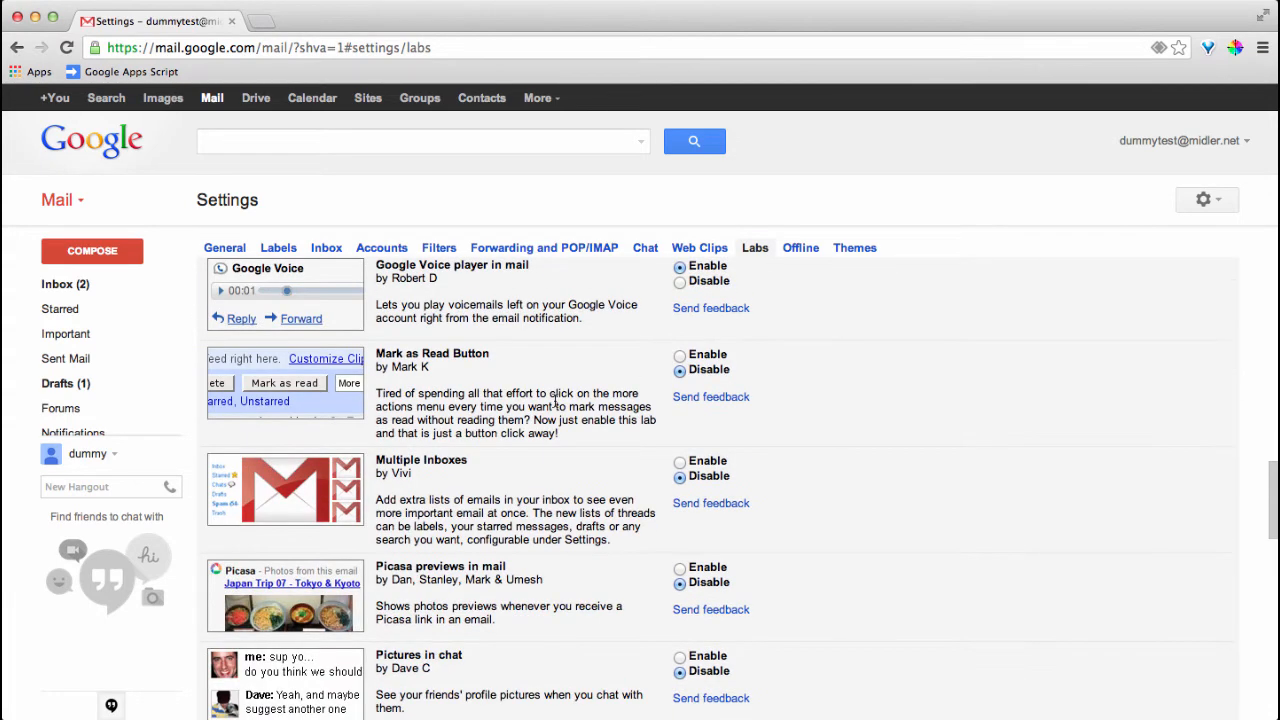
{"action": "left_click", "coordinate": [679, 355]}
{"action": "scroll", "coordinate": [616, 441], "scroll_direction": "down", "scroll_amount": 1}
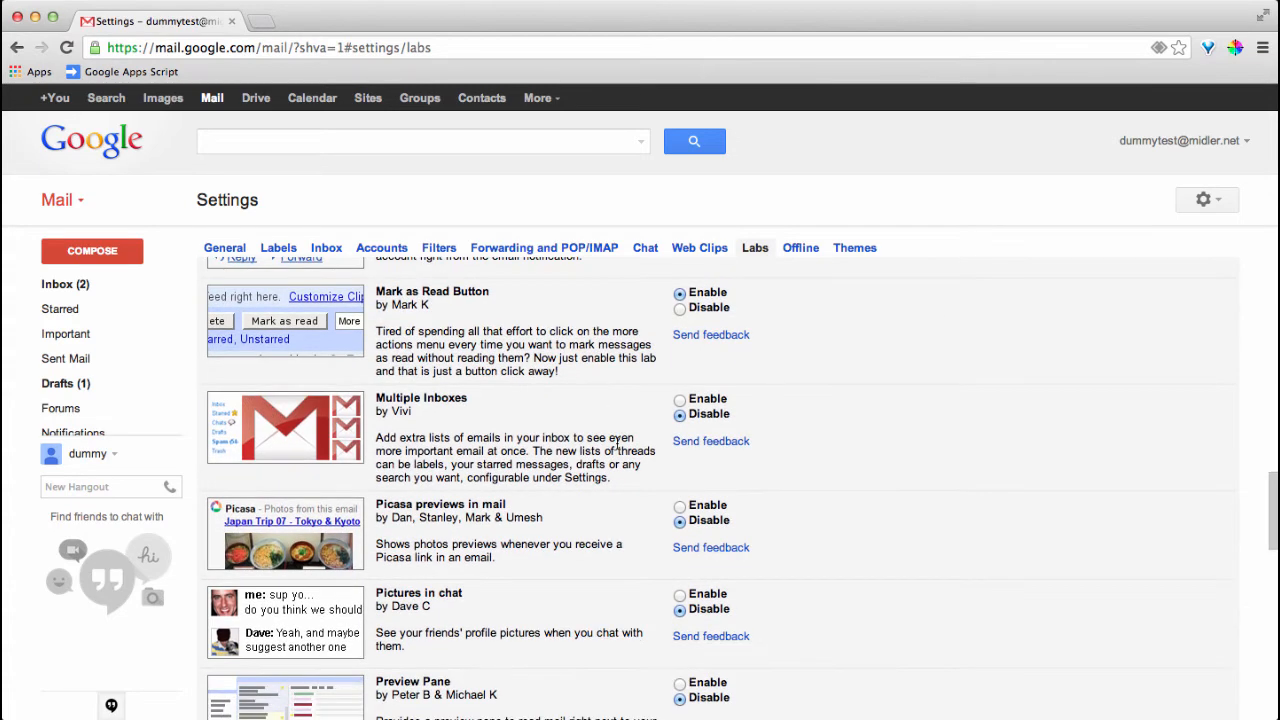
{"action": "scroll", "coordinate": [616, 444], "scroll_direction": "down", "scroll_amount": 1}
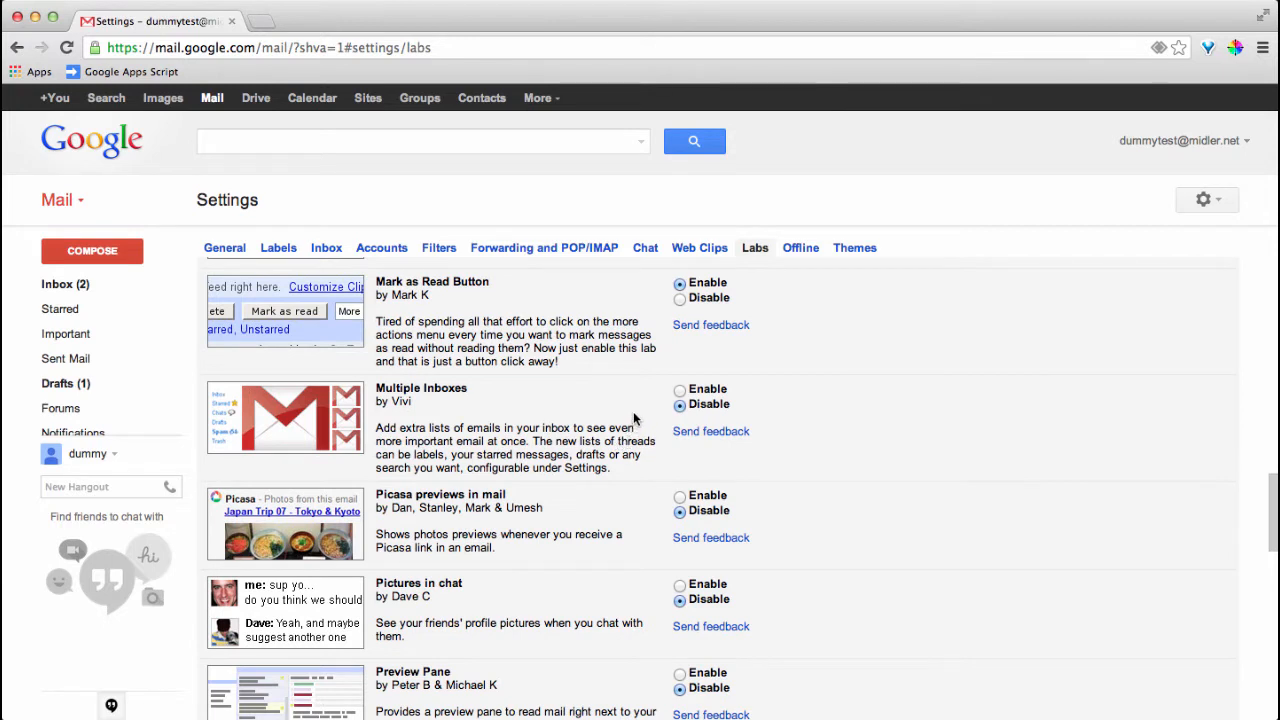
{"action": "left_click", "coordinate": [680, 391]}
{"action": "scroll", "coordinate": [622, 450], "scroll_direction": "down", "scroll_amount": 2}
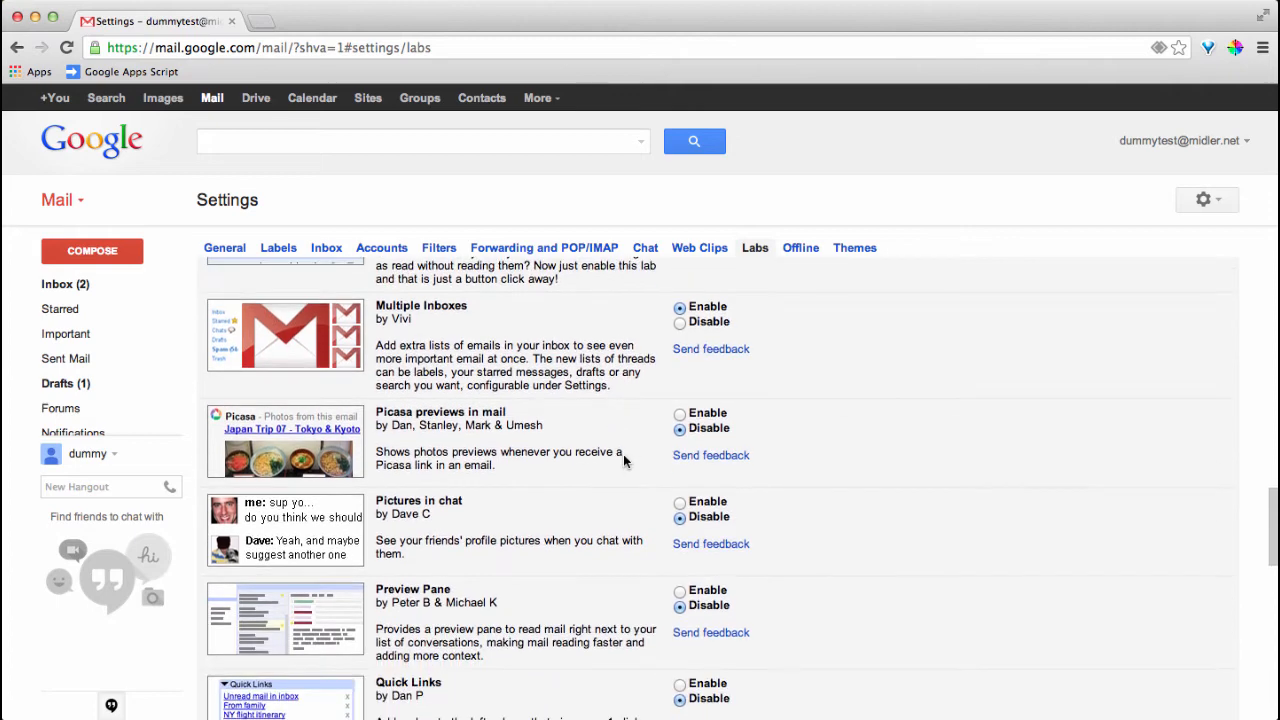
{"action": "left_click", "coordinate": [679, 413]}
{"action": "scroll", "coordinate": [622, 450], "scroll_direction": "down", "scroll_amount": 3}
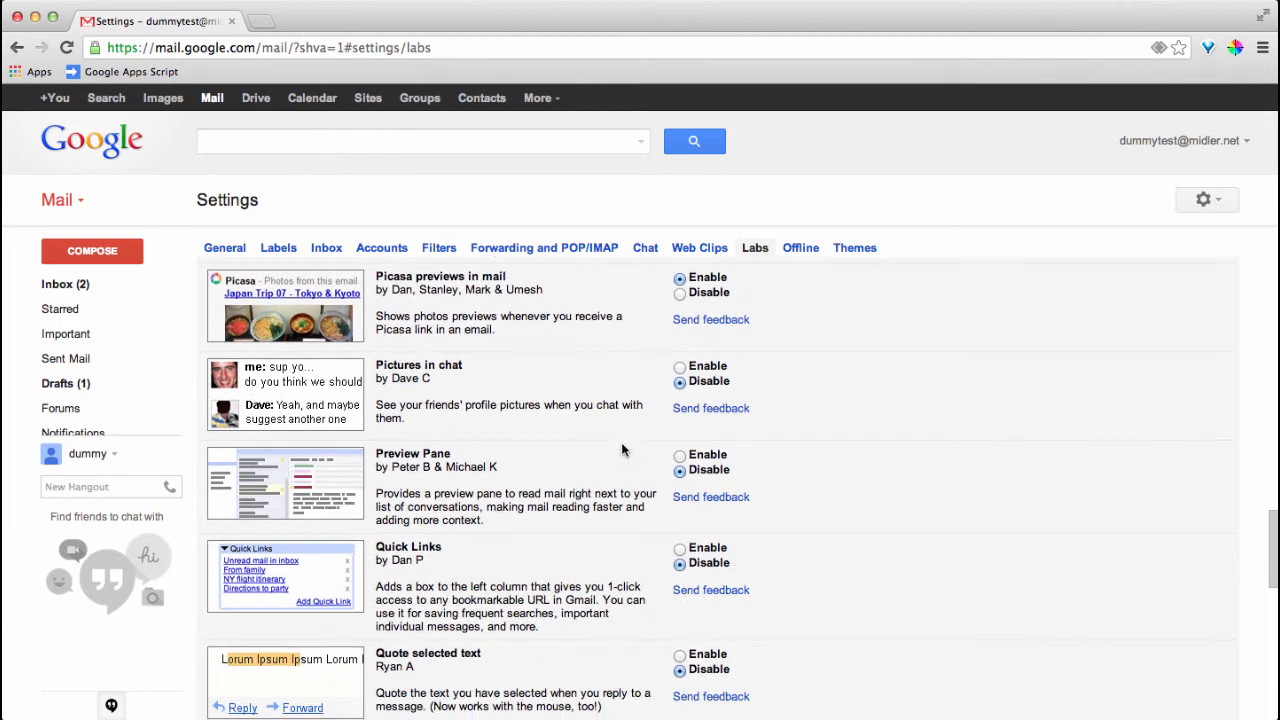
Set Pictures in chat, Preview Pane, Quick Links, Quote selected text and Right-side chat to Enable
{"action": "left_click", "coordinate": [679, 368]}
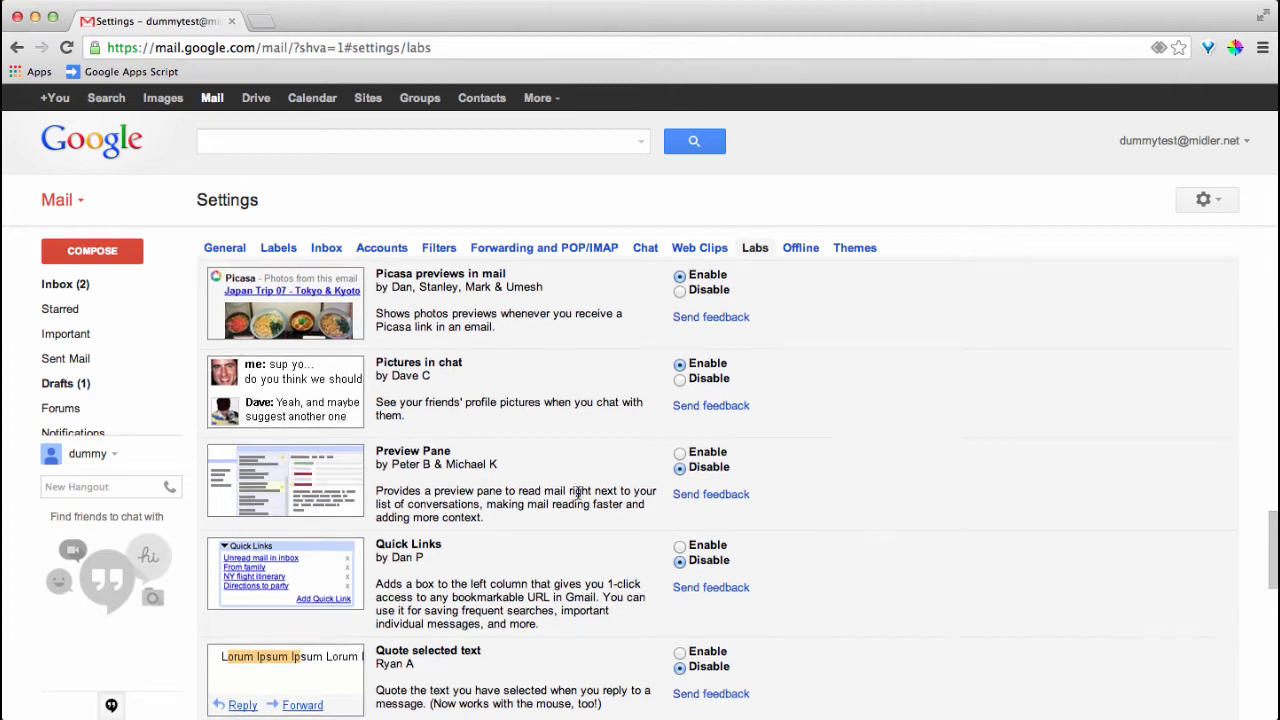
{"action": "scroll", "coordinate": [577, 498], "scroll_direction": "down", "scroll_amount": 2}
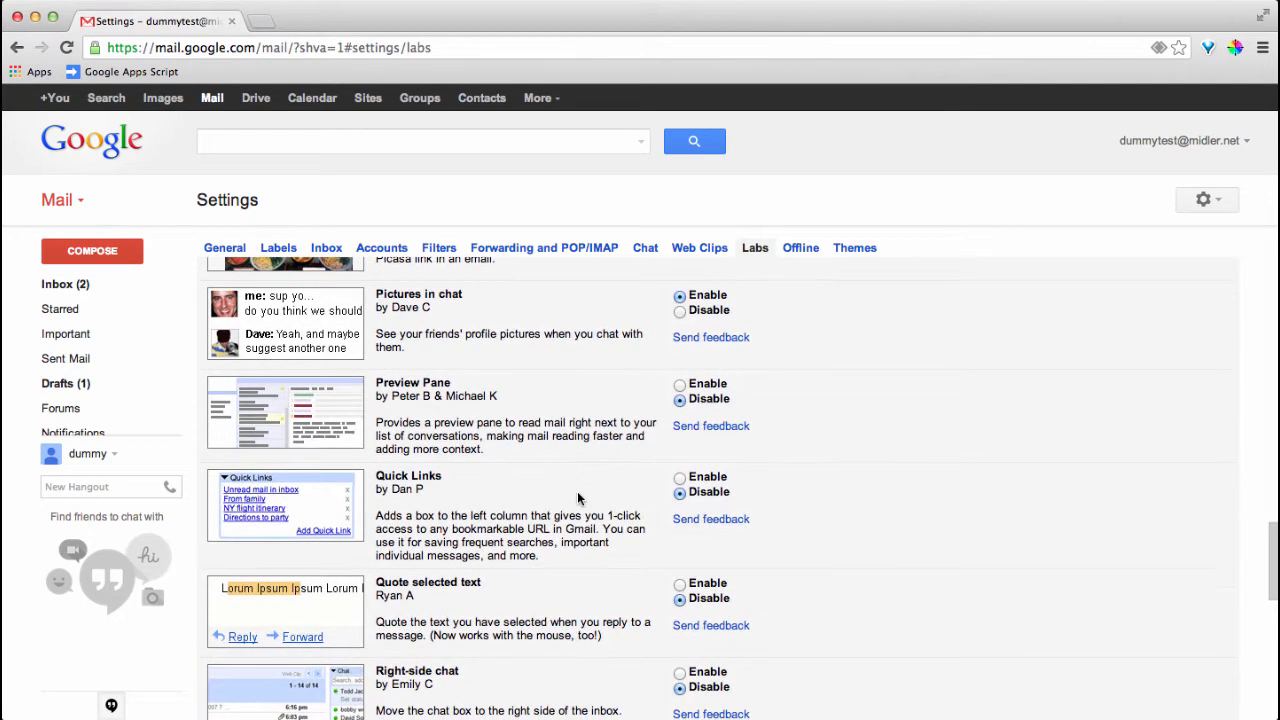
{"action": "left_click", "coordinate": [679, 386]}
{"action": "scroll", "coordinate": [562, 492], "scroll_direction": "down", "scroll_amount": 2}
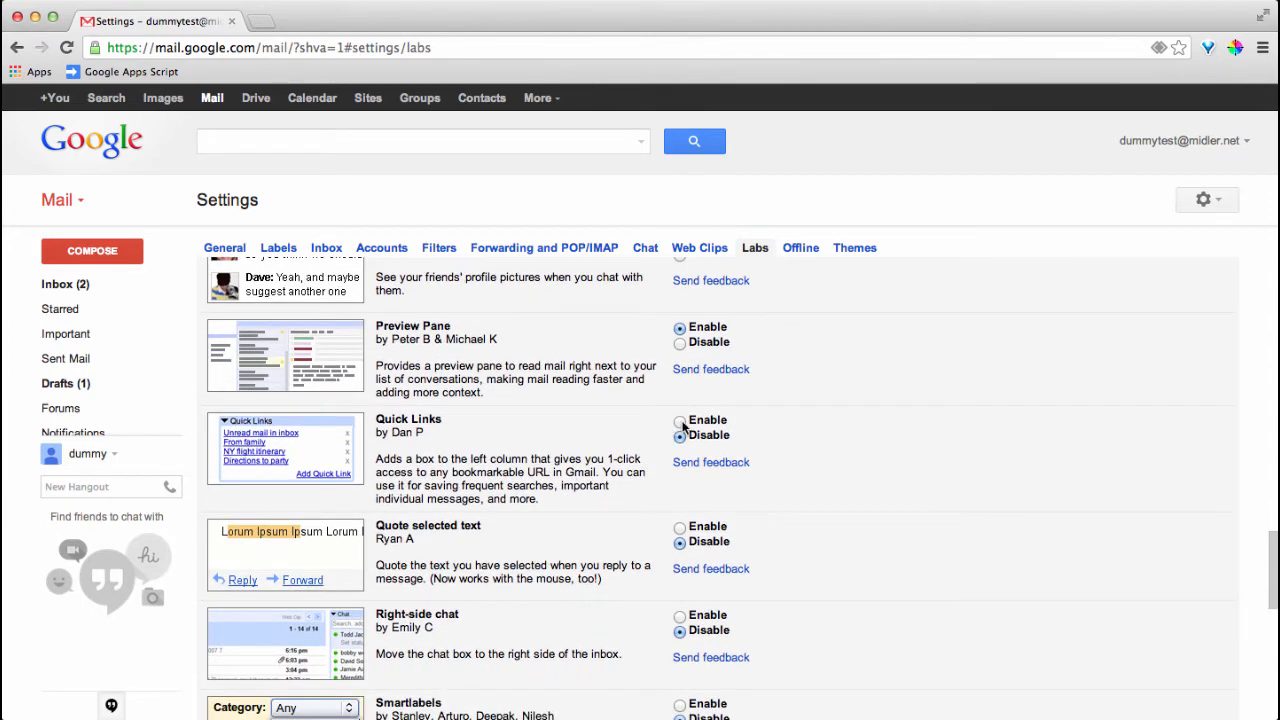
{"action": "left_click", "coordinate": [681, 422]}
{"action": "scroll", "coordinate": [605, 457], "scroll_direction": "down", "scroll_amount": 3}
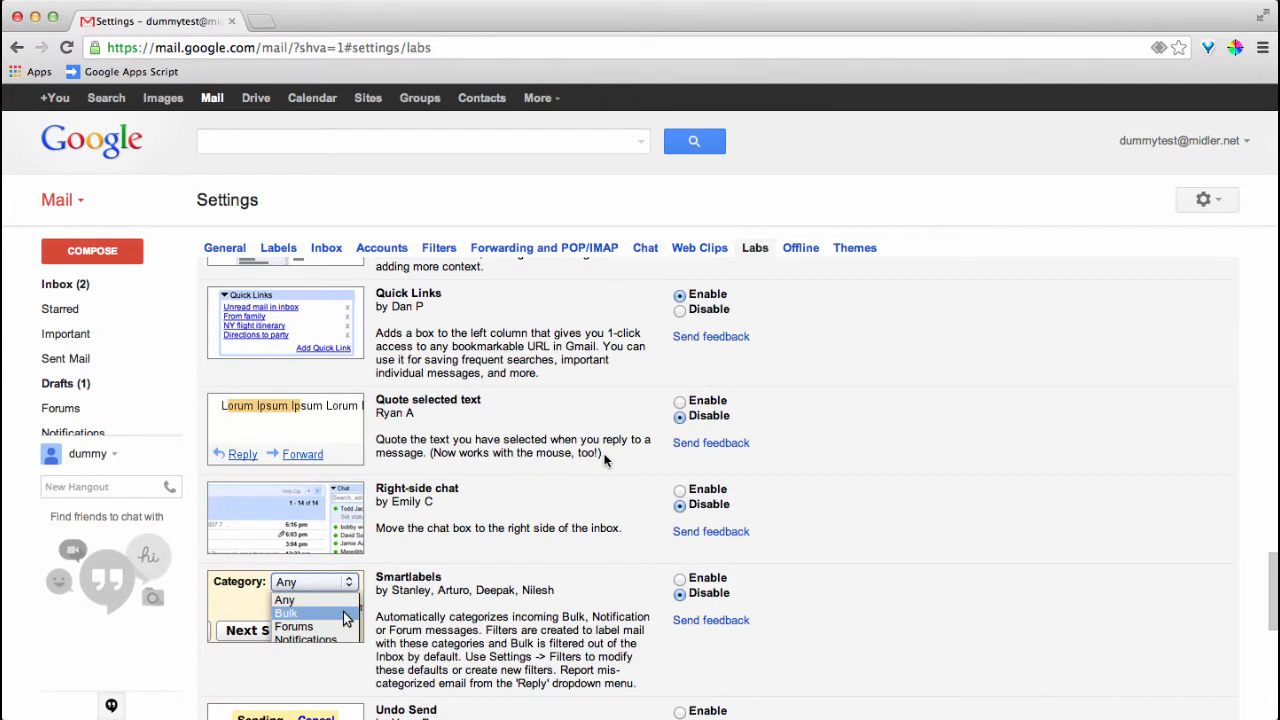
{"action": "left_click", "coordinate": [679, 401]}
{"action": "left_click", "coordinate": [680, 491]}
Set Smartlabels, Undo Send and Unread message icon to Enable, scrolling to the list's end
{"action": "scroll", "coordinate": [630, 525], "scroll_direction": "down", "scroll_amount": 2}
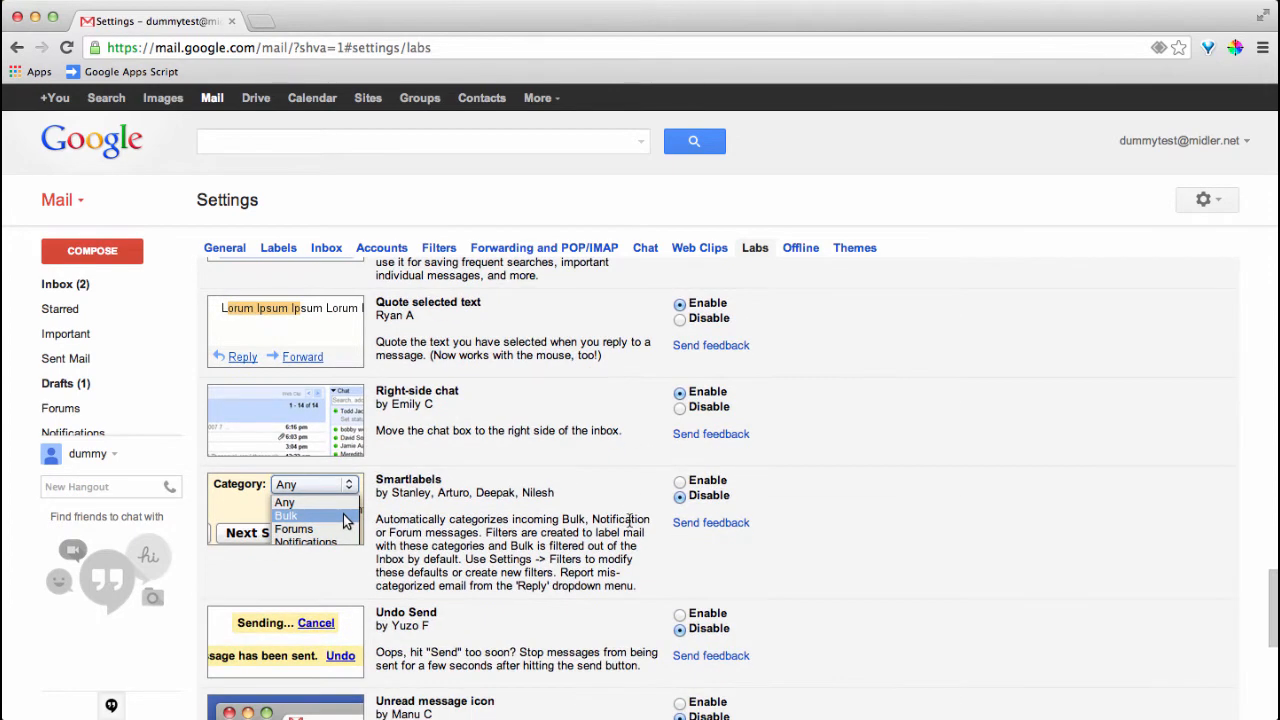
{"action": "scroll", "coordinate": [630, 520], "scroll_direction": "down", "scroll_amount": 1}
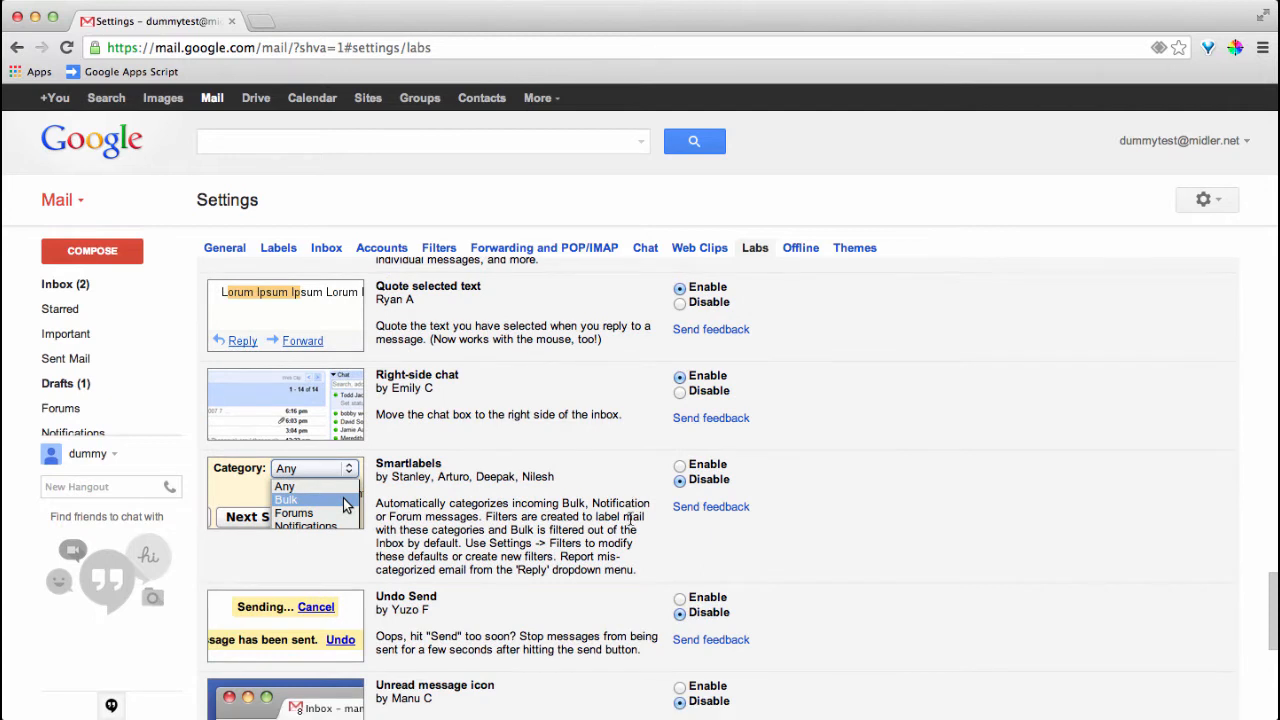
{"action": "left_click", "coordinate": [680, 468]}
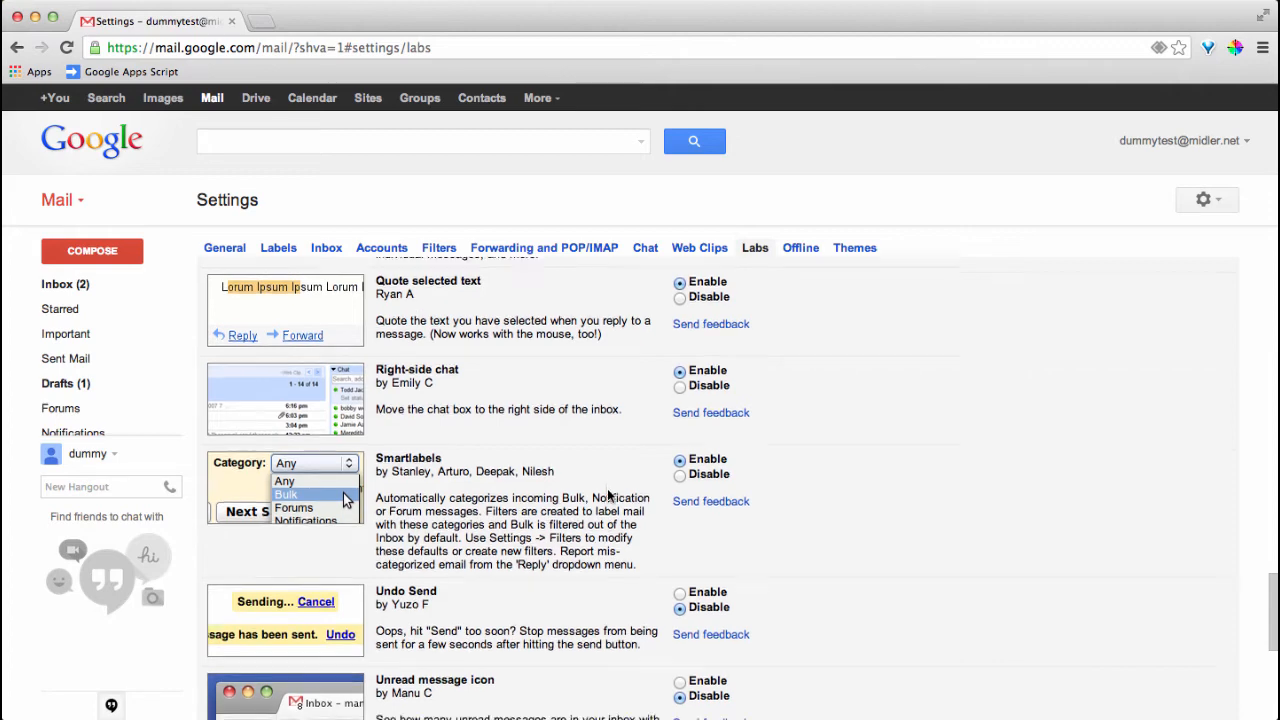
{"action": "scroll", "coordinate": [607, 488], "scroll_direction": "down", "scroll_amount": 5}
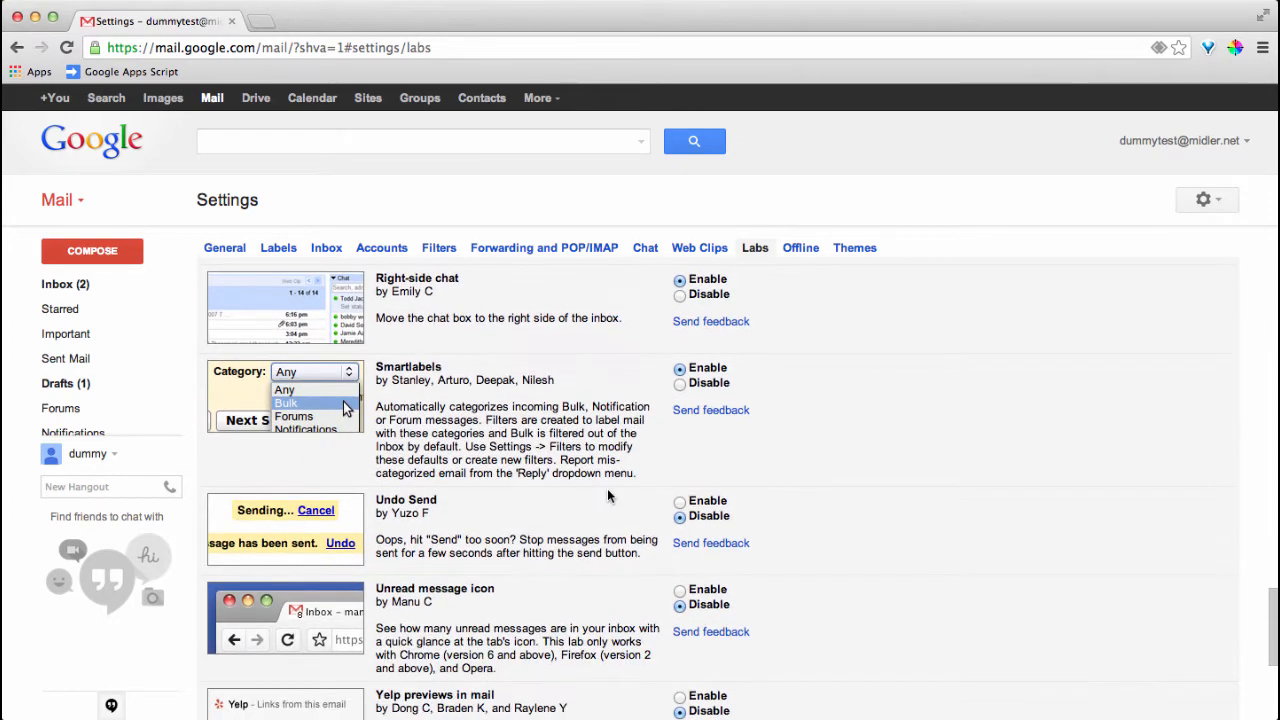
{"action": "left_click", "coordinate": [679, 501]}
{"action": "scroll", "coordinate": [560, 530], "scroll_direction": "down", "scroll_amount": 5}
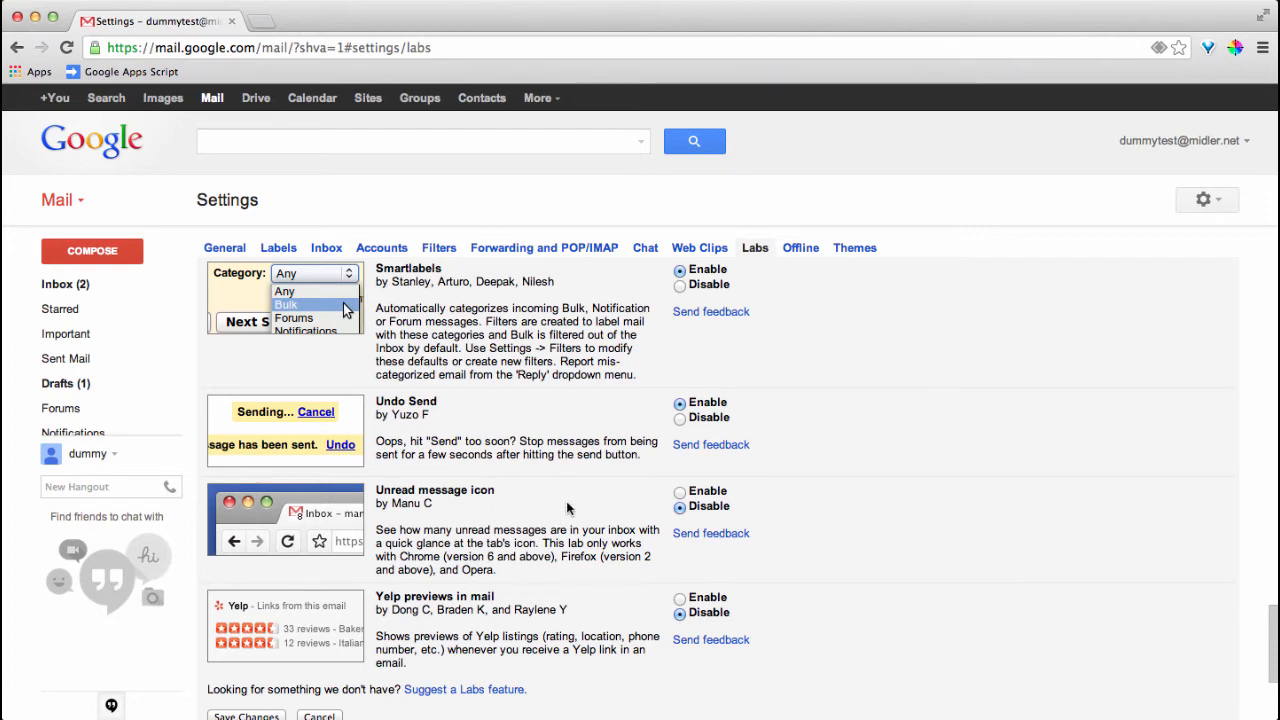
{"action": "left_click", "coordinate": [679, 491]}
{"action": "scroll", "coordinate": [567, 563], "scroll_direction": "down", "scroll_amount": 2}
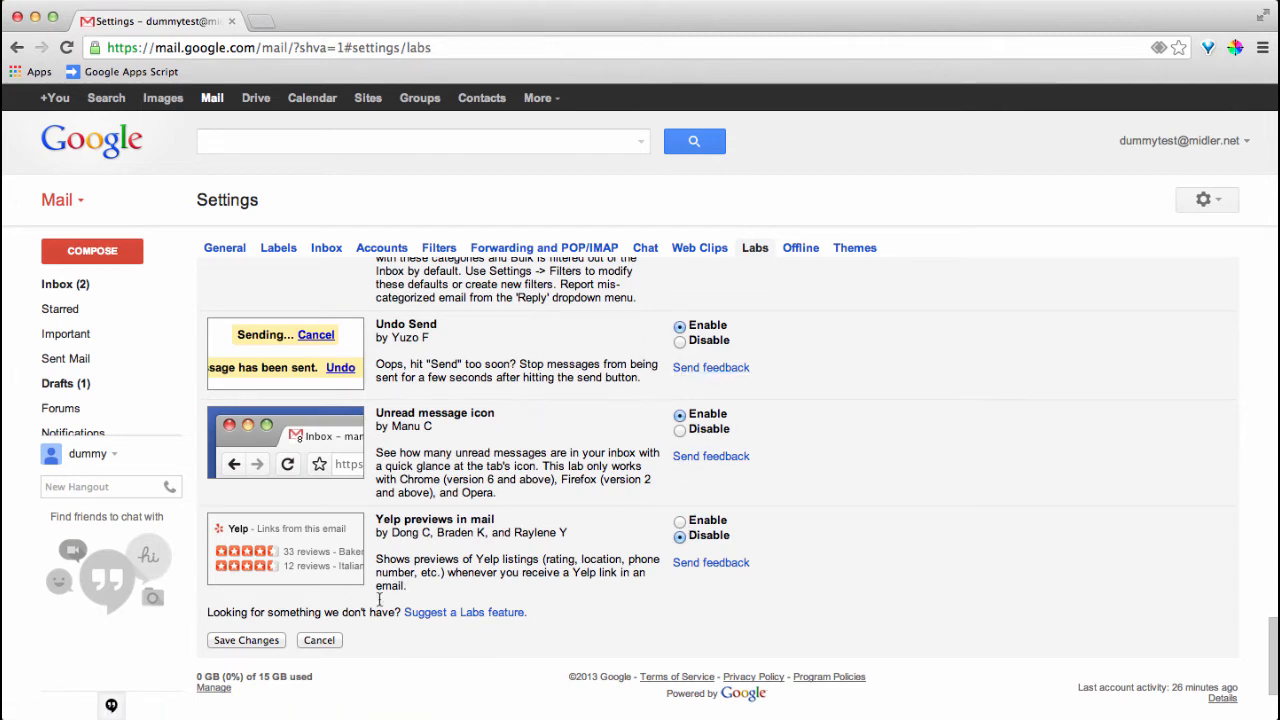
Save the newly enabled labs, returning to the inbox
{"action": "left_click", "coordinate": [254, 639]}
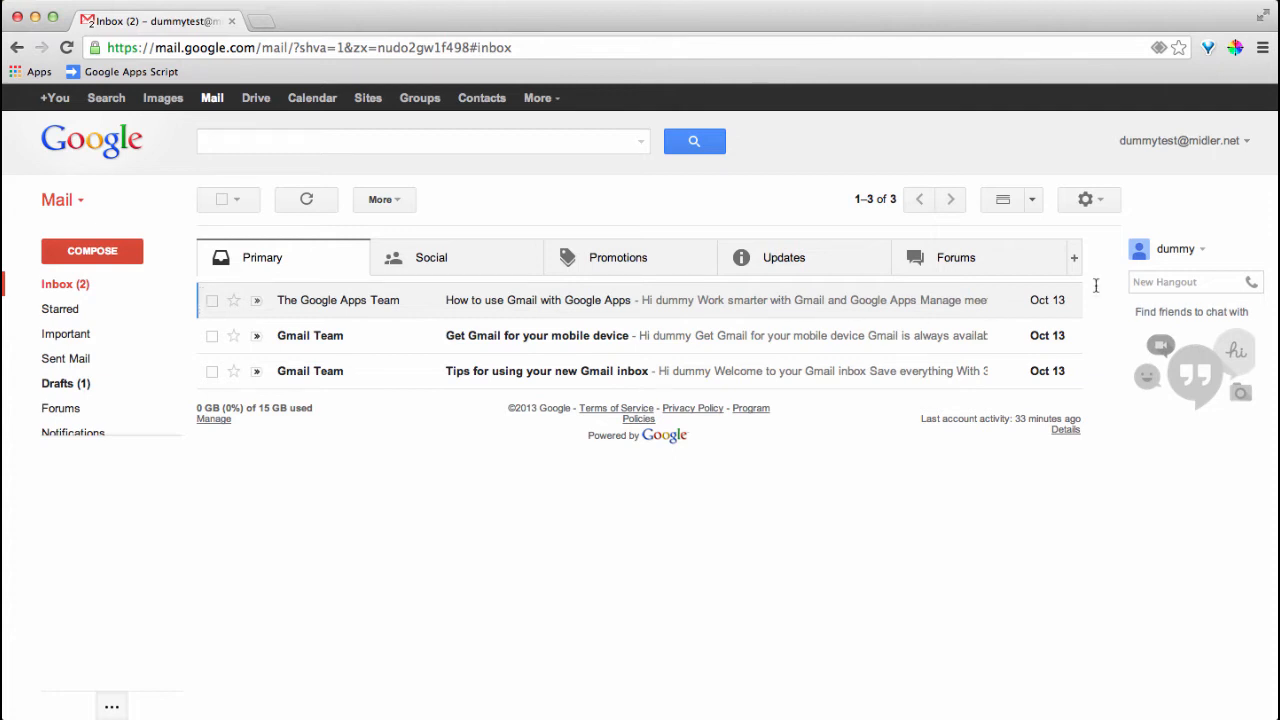
Switch to a Vertical Split reading pane and preview 'Get Gmail for your mobile device'
{"action": "left_click", "coordinate": [1032, 202]}
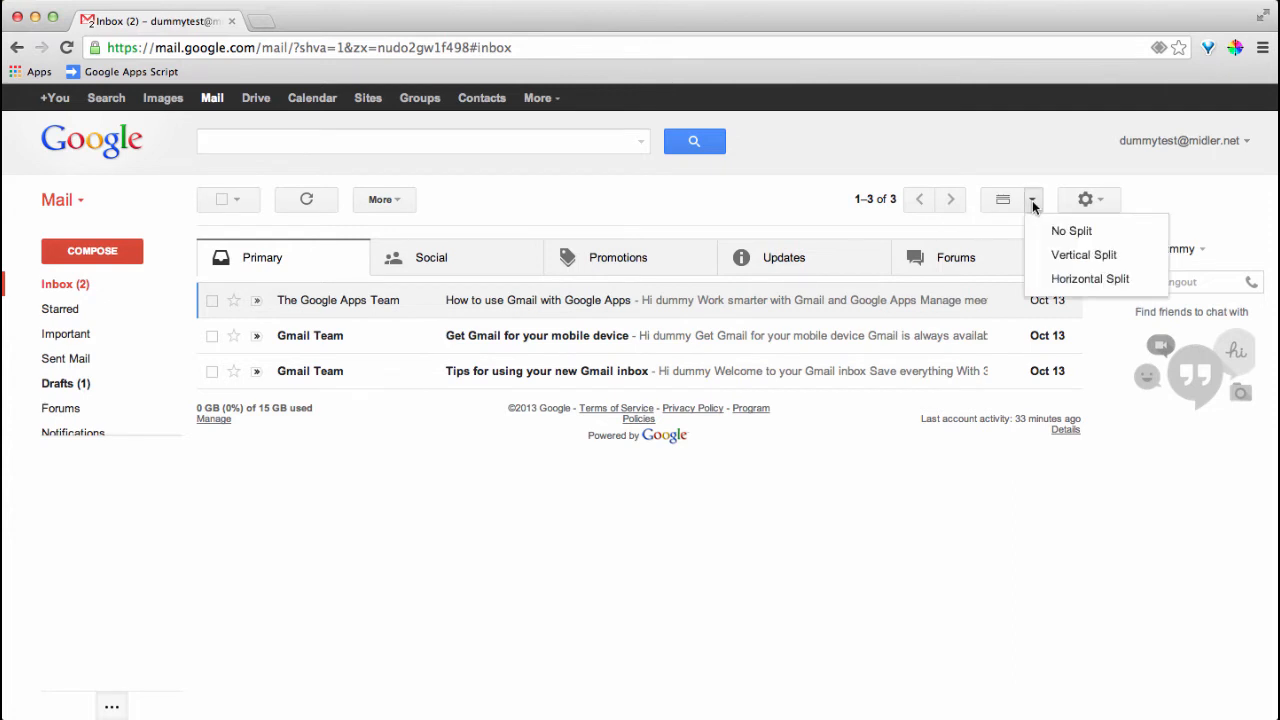
{"action": "left_click", "coordinate": [1062, 231]}
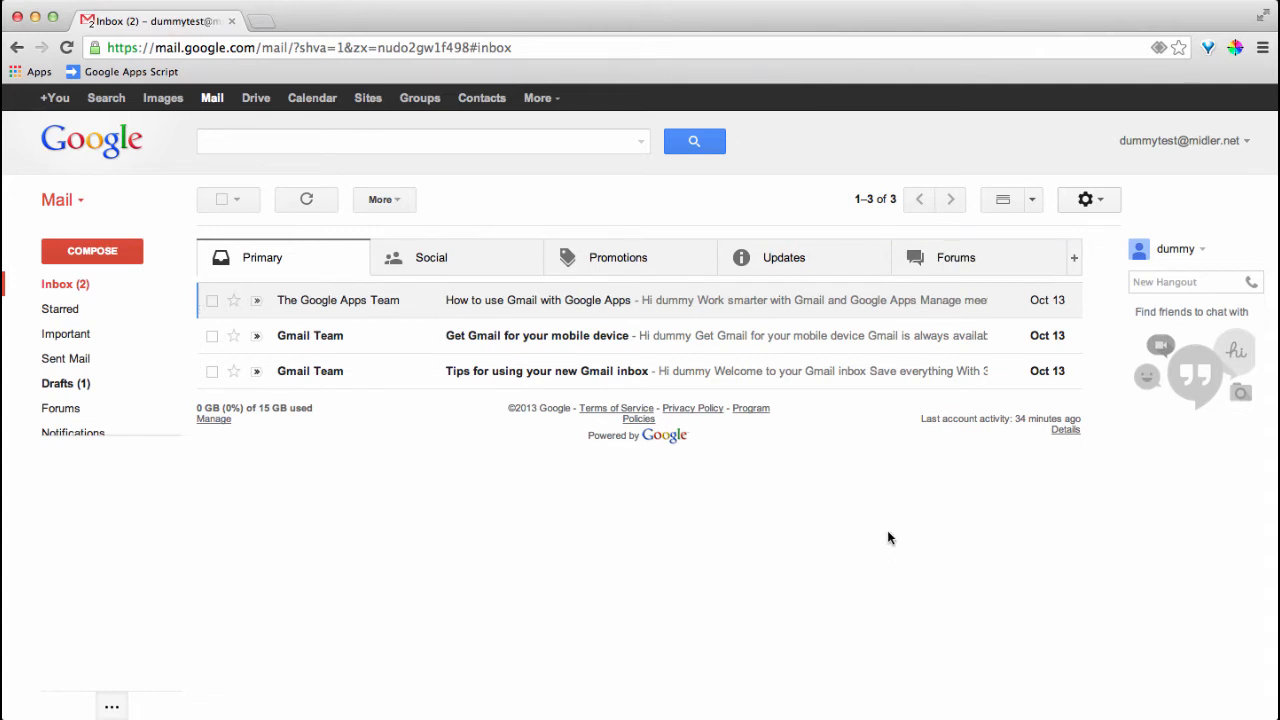
{"action": "left_click", "coordinate": [1031, 201]}
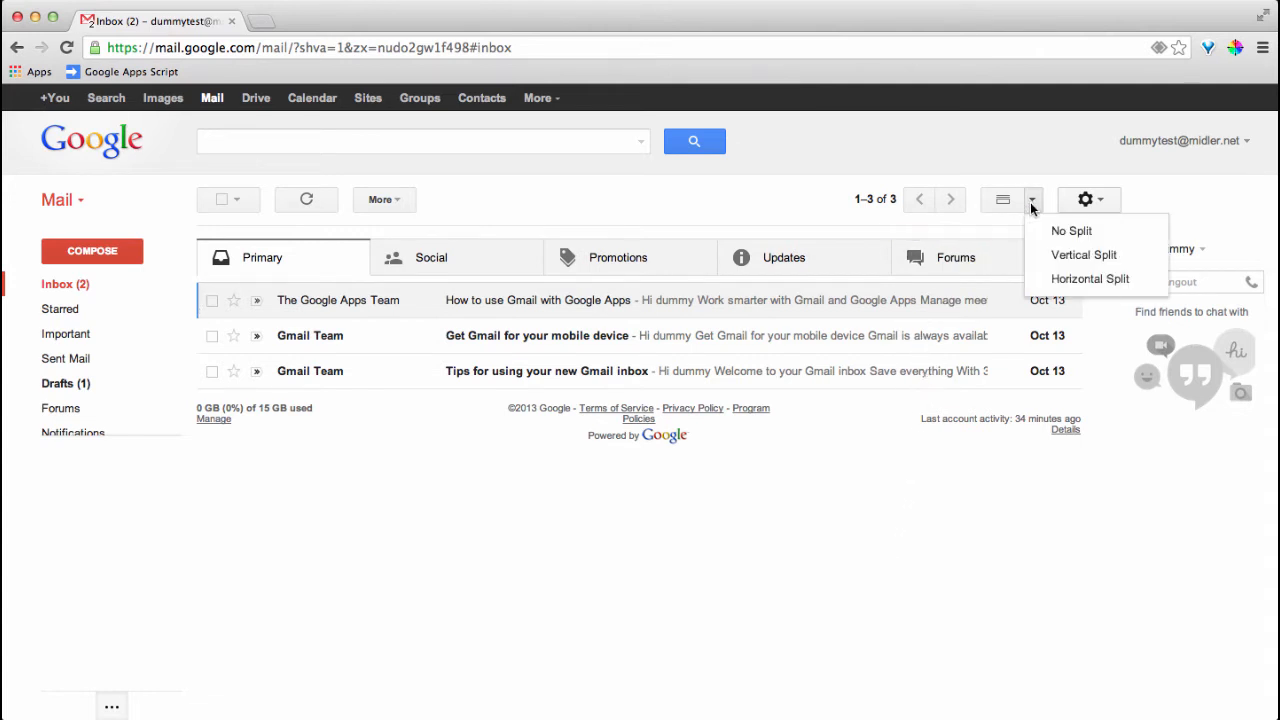
{"action": "left_click", "coordinate": [1058, 256]}
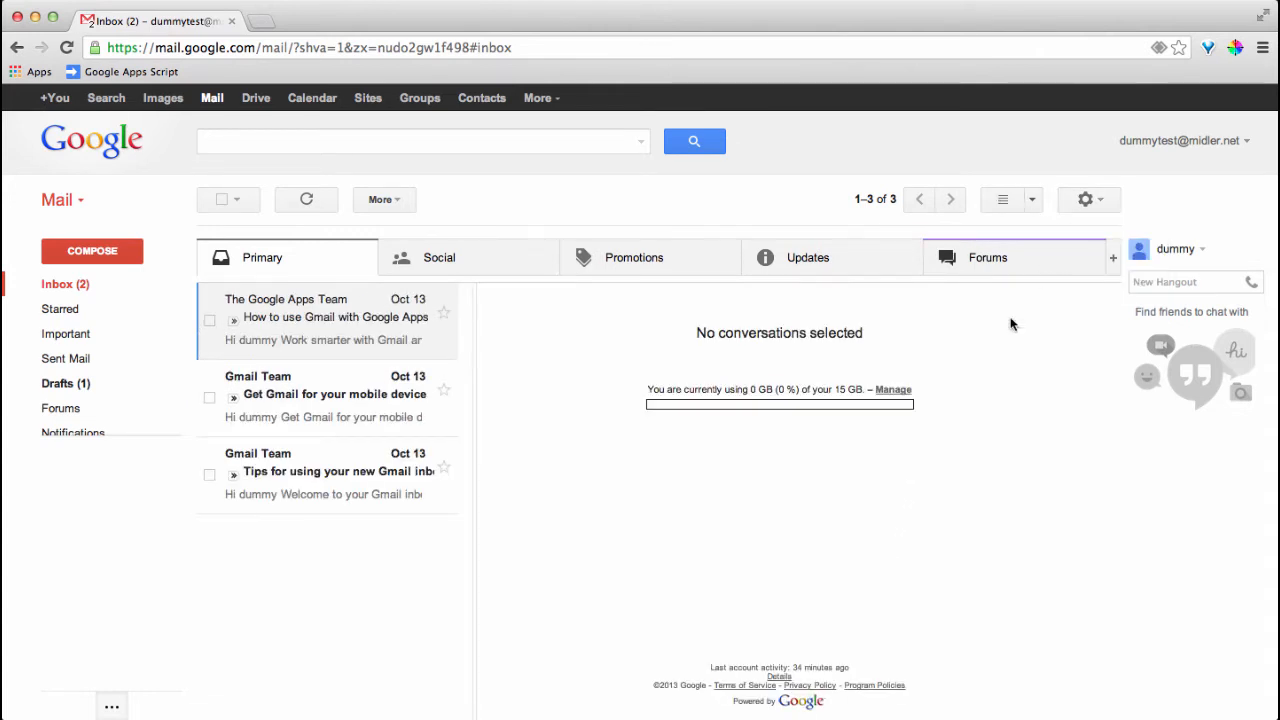
{"action": "left_click", "coordinate": [372, 403]}
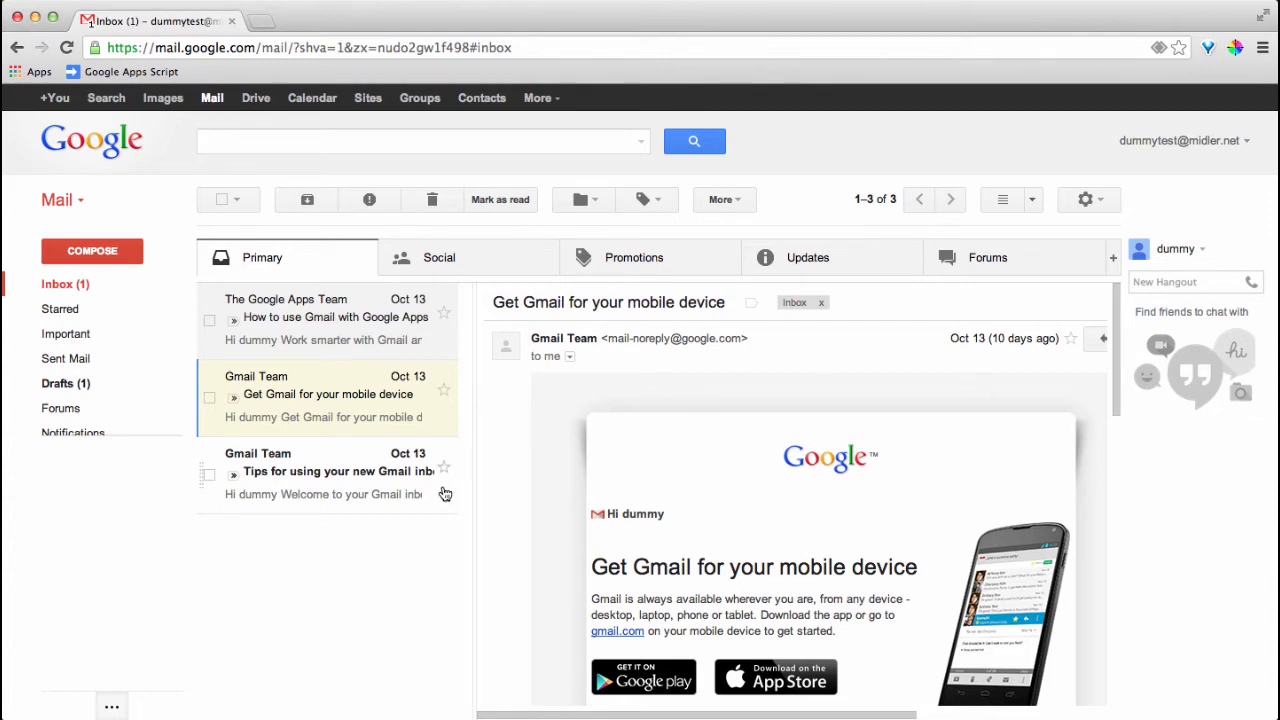
{"action": "scroll", "coordinate": [965, 302], "scroll_direction": "down", "scroll_amount": 1}
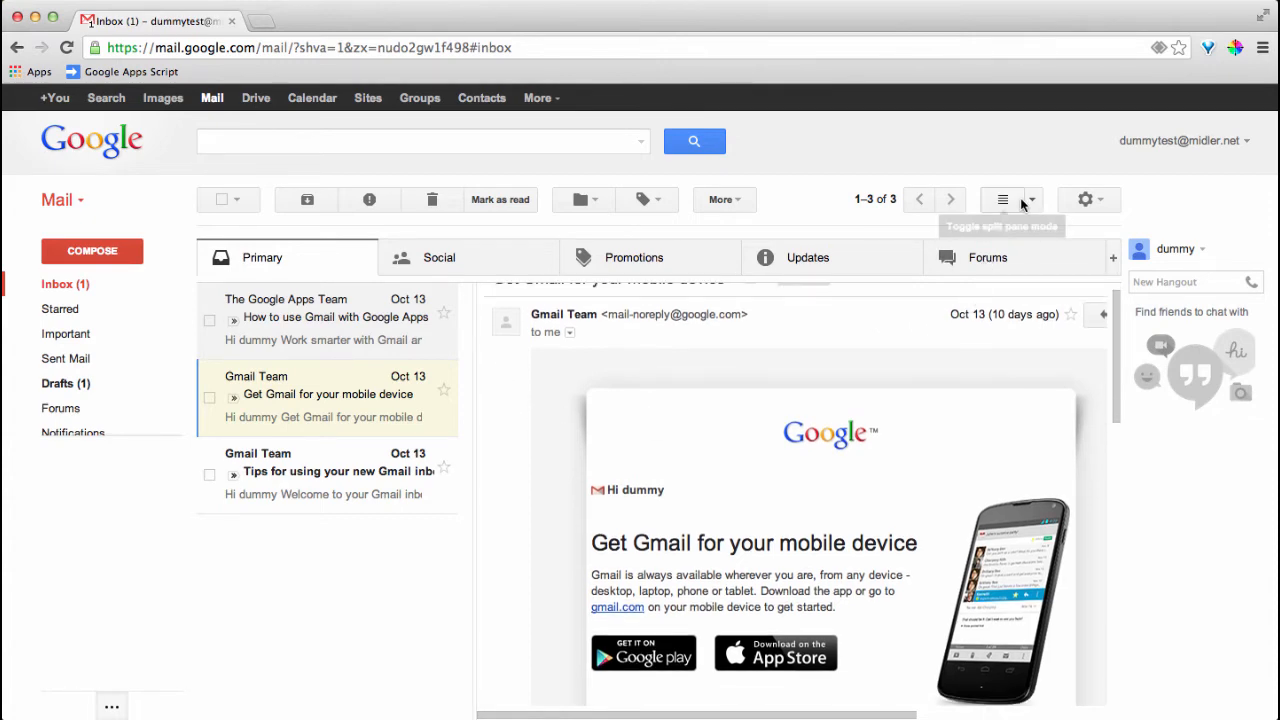
{"action": "left_click", "coordinate": [1028, 199]}
Use a Horizontal Split pane and open 'Tips for using your new Gmail inbox'
{"action": "left_click", "coordinate": [1049, 276]}
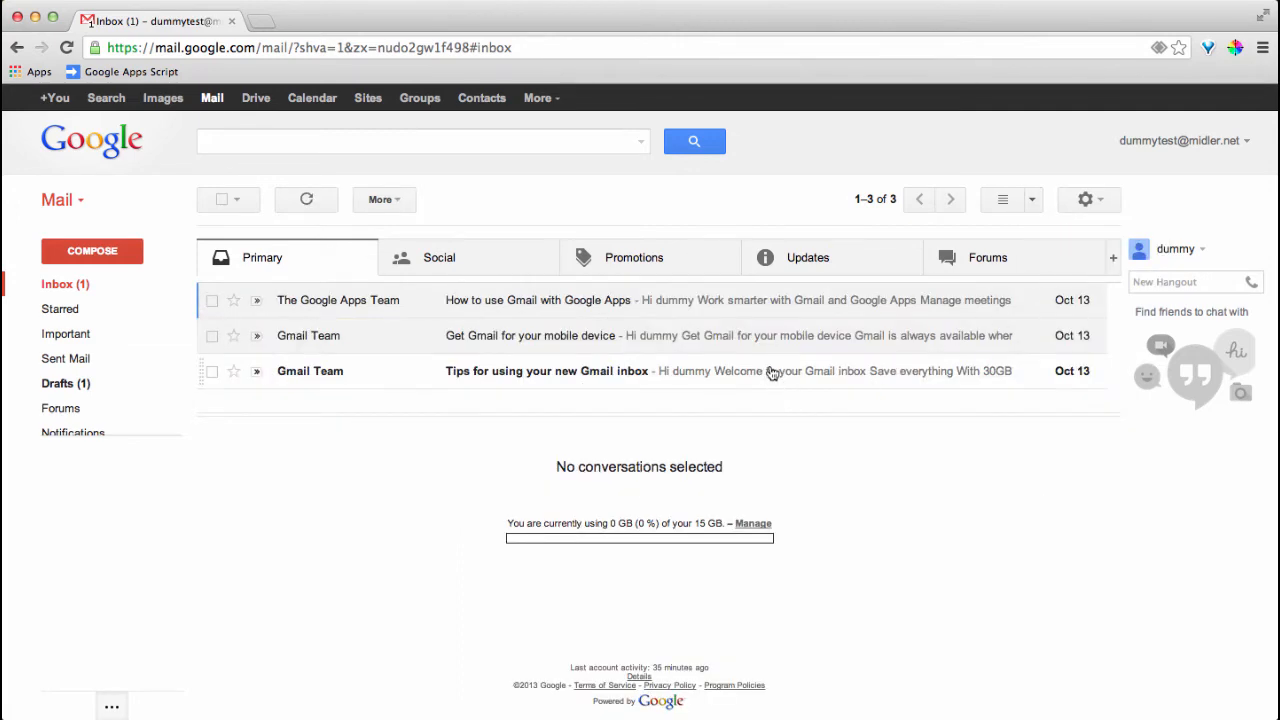
{"action": "left_click", "coordinate": [488, 378]}
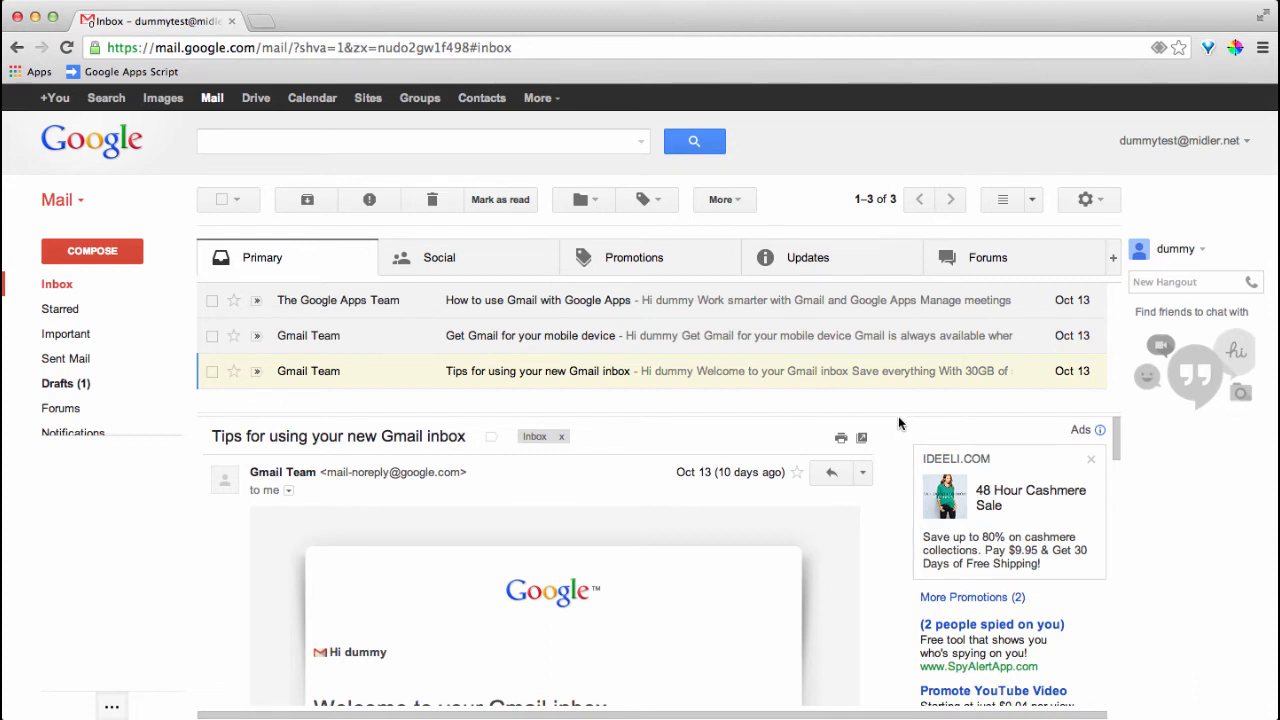
Choose No Split from the reading-pane layout dropdown
{"action": "left_click", "coordinate": [1035, 200]}
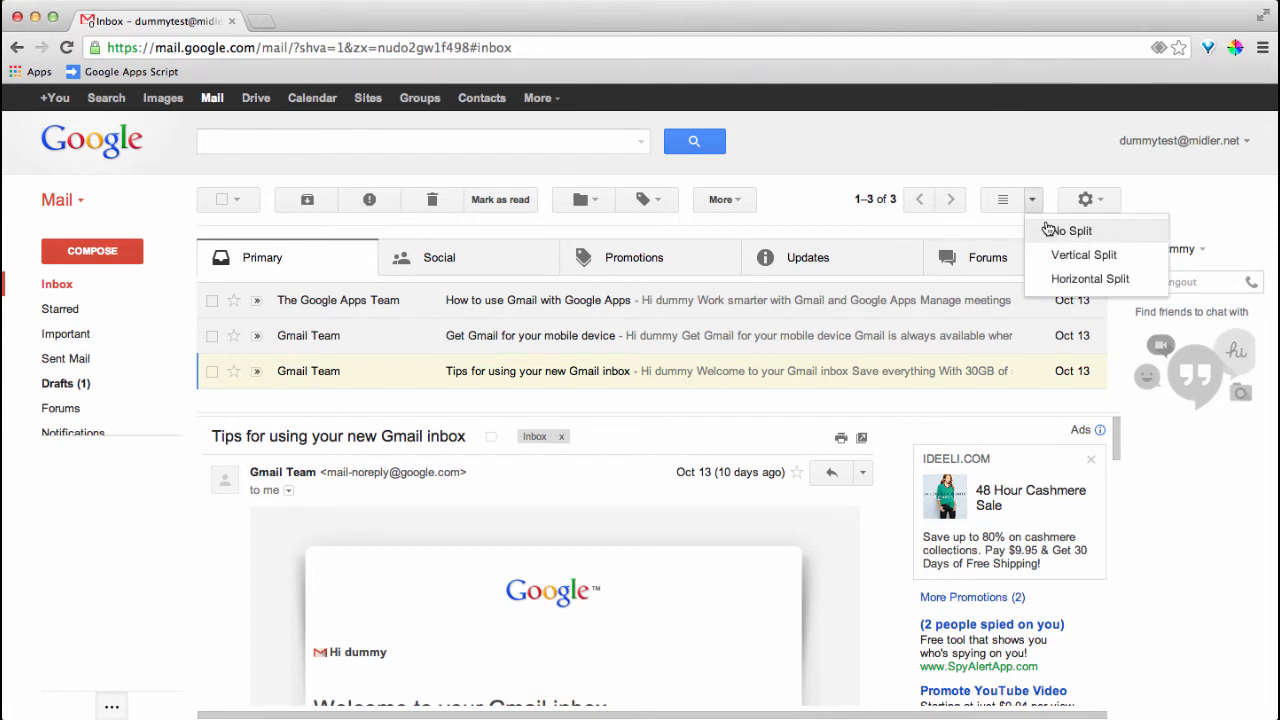
{"action": "left_click", "coordinate": [1065, 231]}
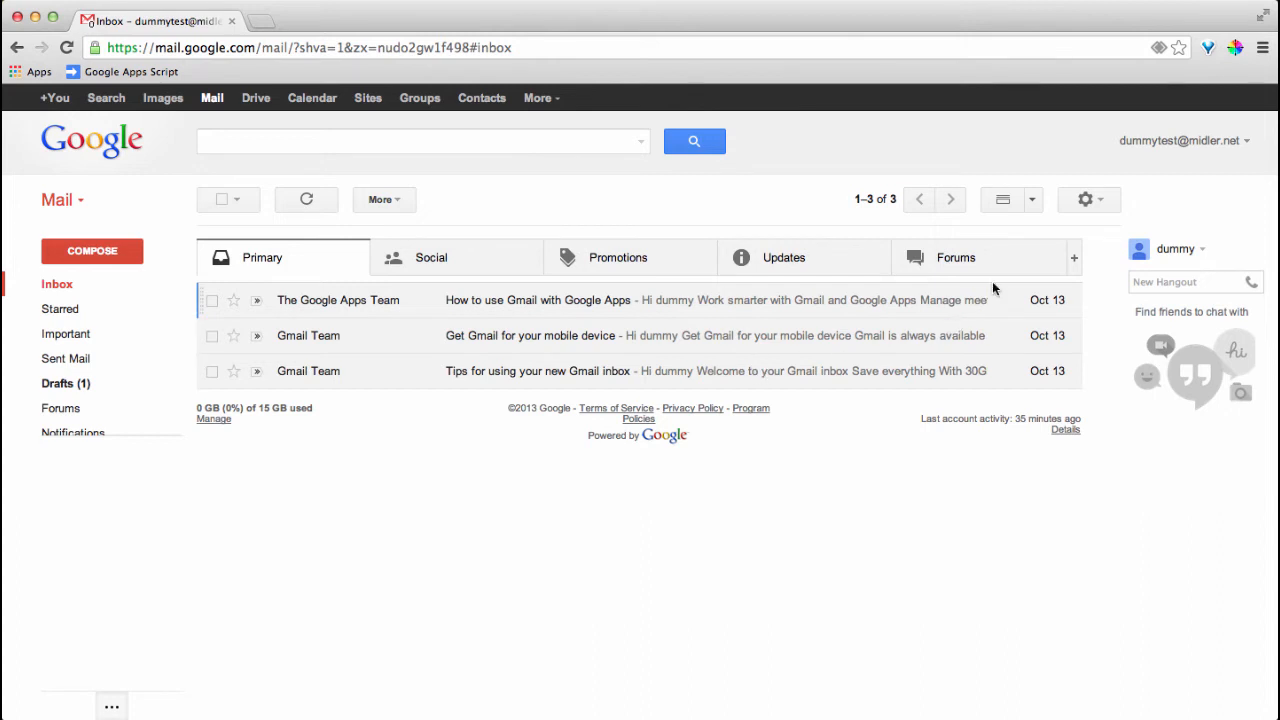
Open Gmail's full Settings page on the General section from the gear menu
{"action": "left_click", "coordinate": [1084, 199]}
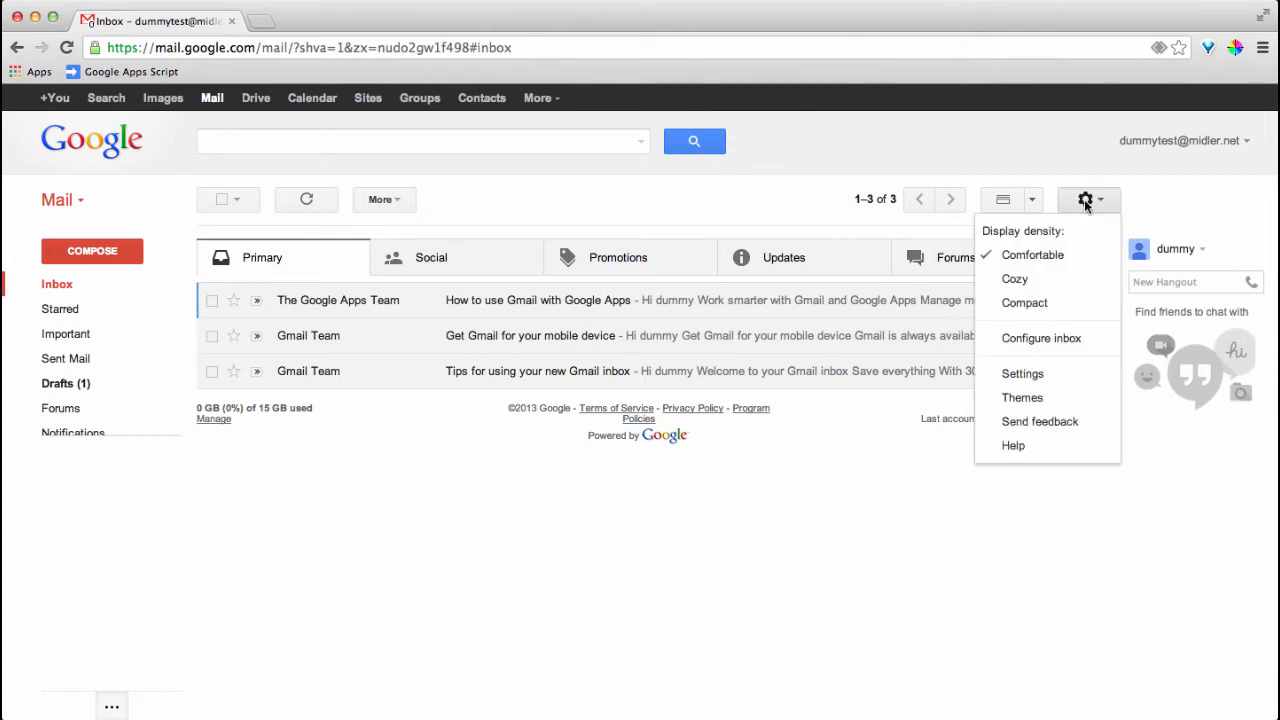
{"action": "left_click", "coordinate": [1022, 374]}
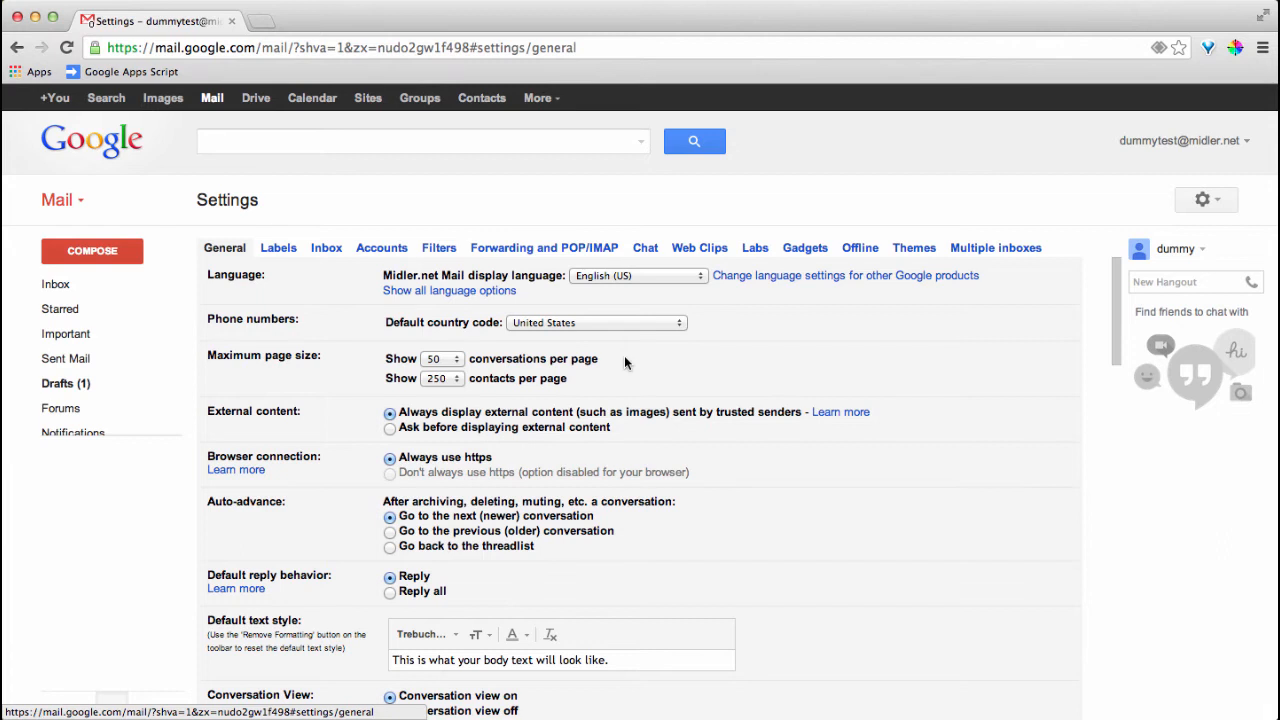
{"action": "scroll", "coordinate": [625, 362], "scroll_direction": "down", "scroll_amount": 1}
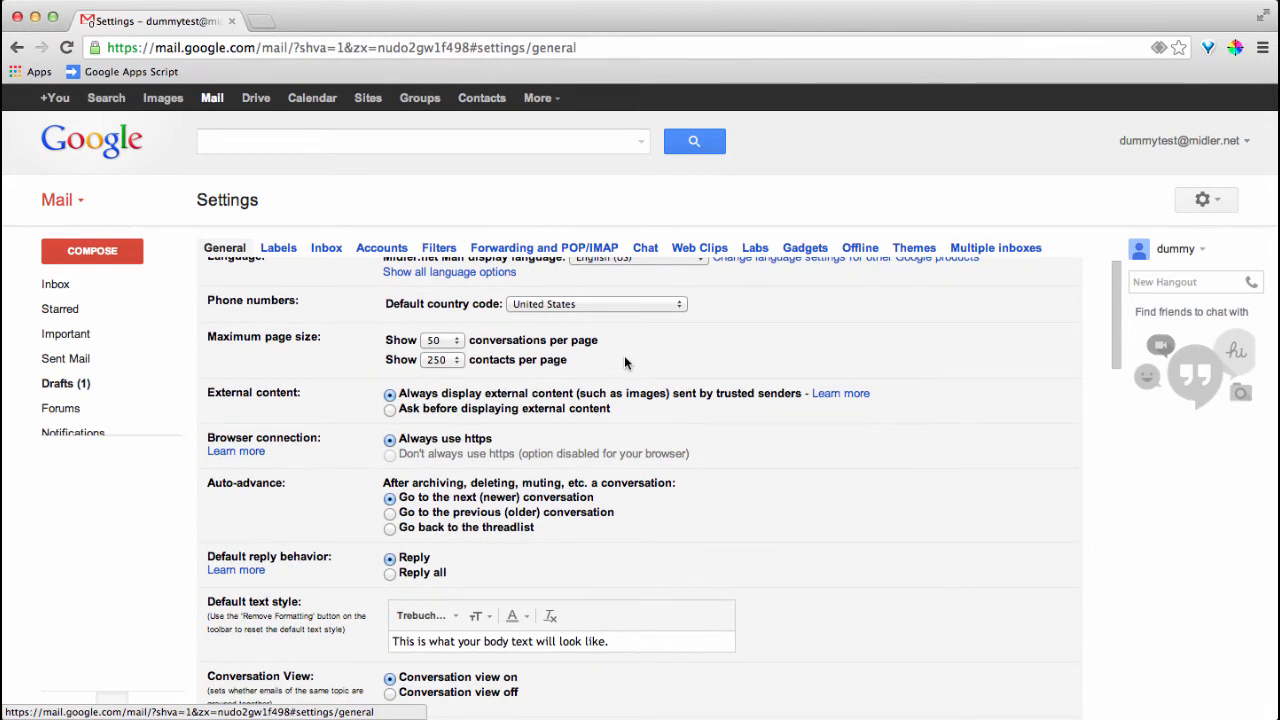
{"action": "scroll", "coordinate": [625, 362], "scroll_direction": "up", "scroll_amount": 1}
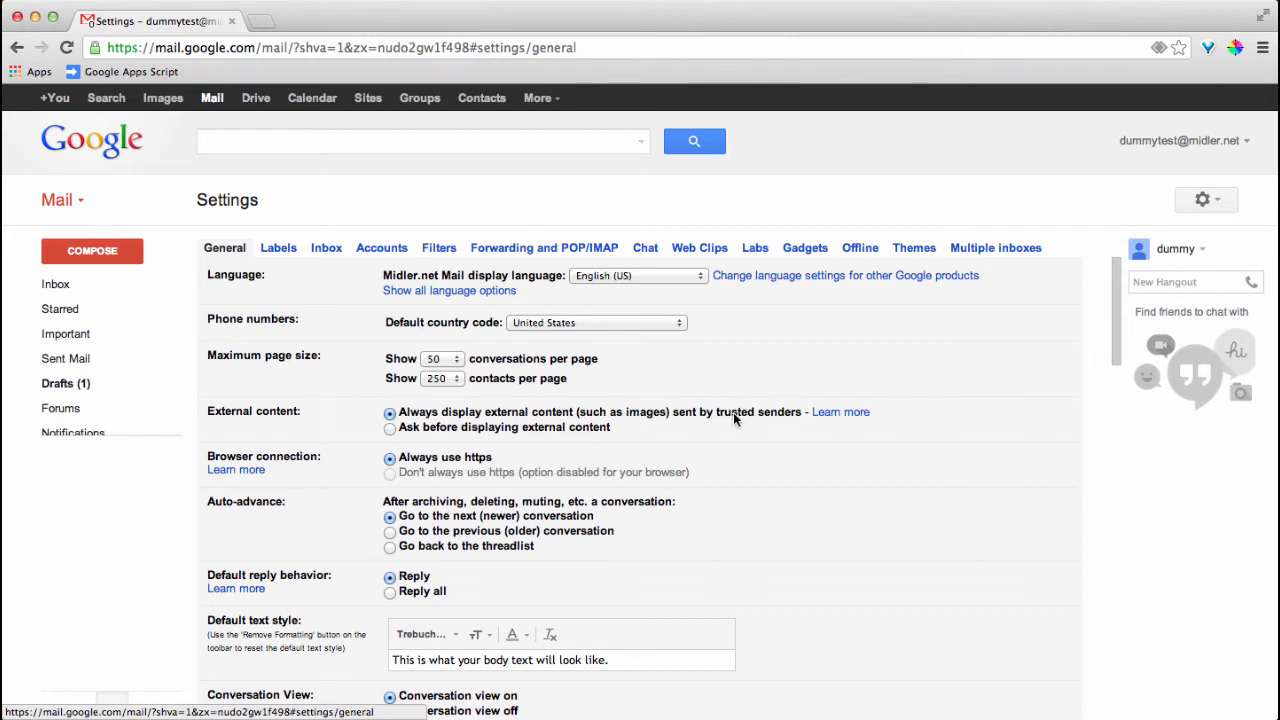
{"action": "scroll", "coordinate": [464, 433], "scroll_direction": "down", "scroll_amount": 1}
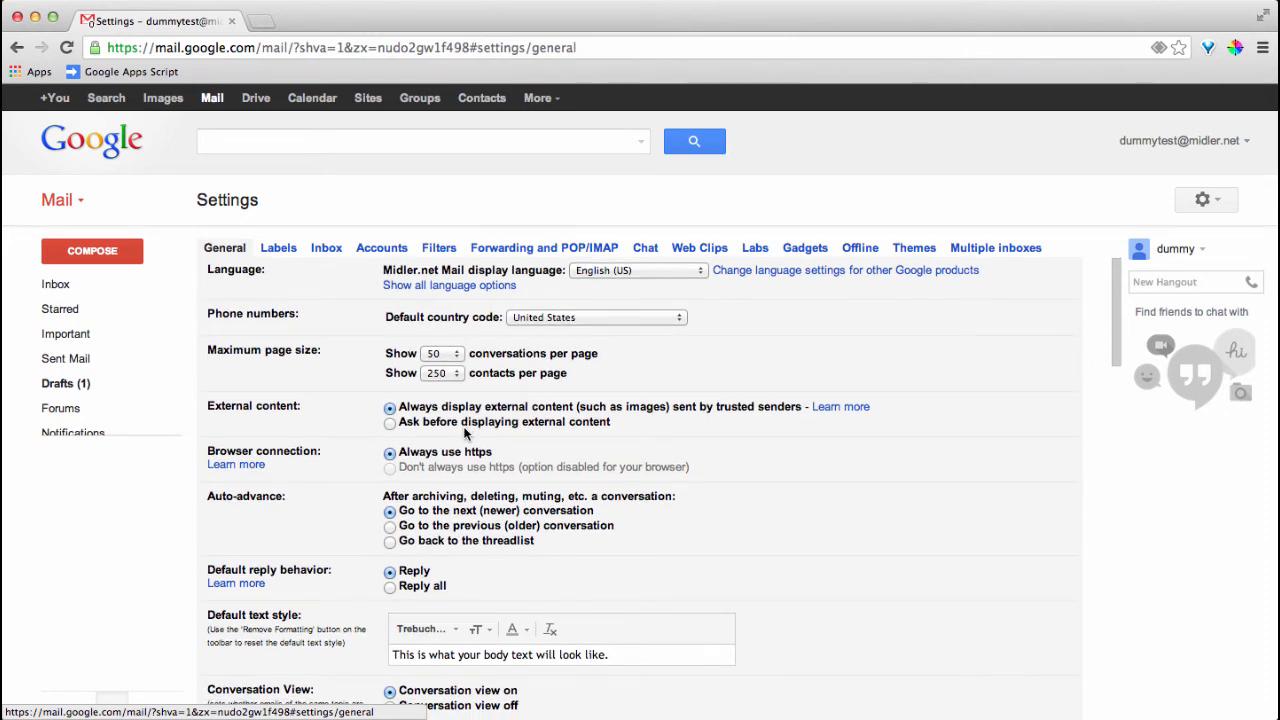
{"action": "scroll", "coordinate": [464, 433], "scroll_direction": "down", "scroll_amount": 3}
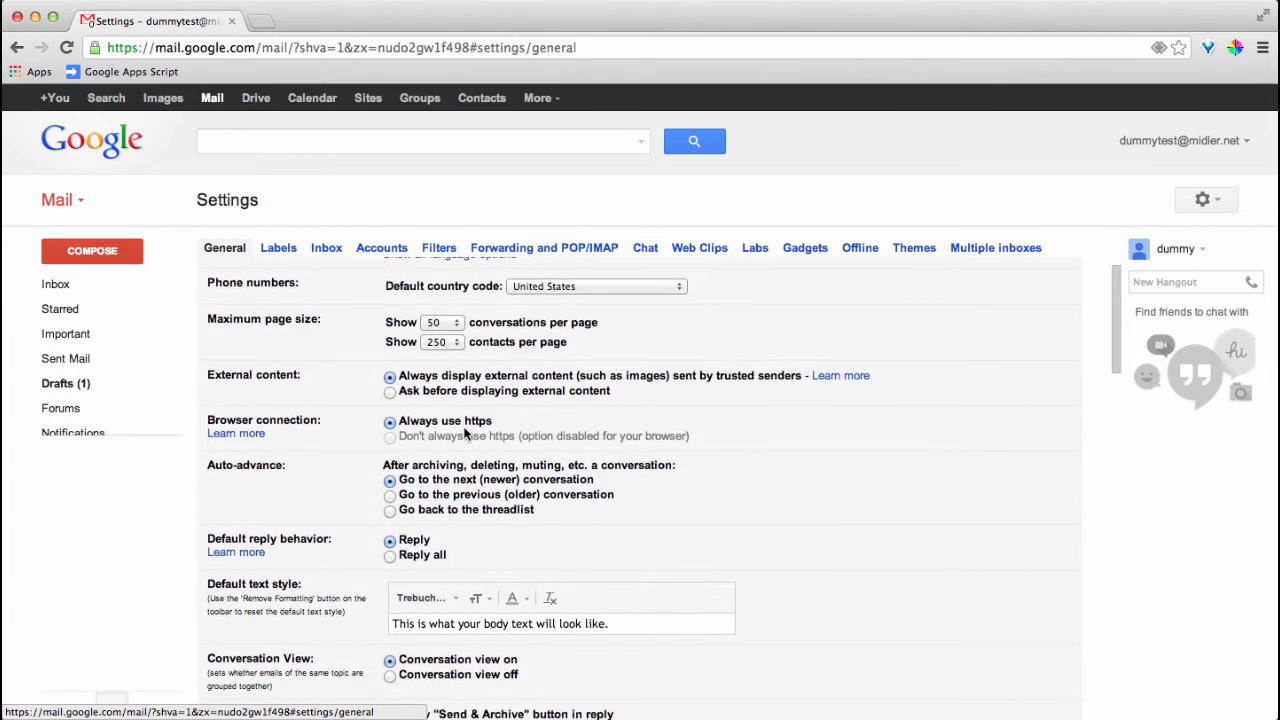
{"action": "scroll", "coordinate": [464, 433], "scroll_direction": "down", "scroll_amount": 1}
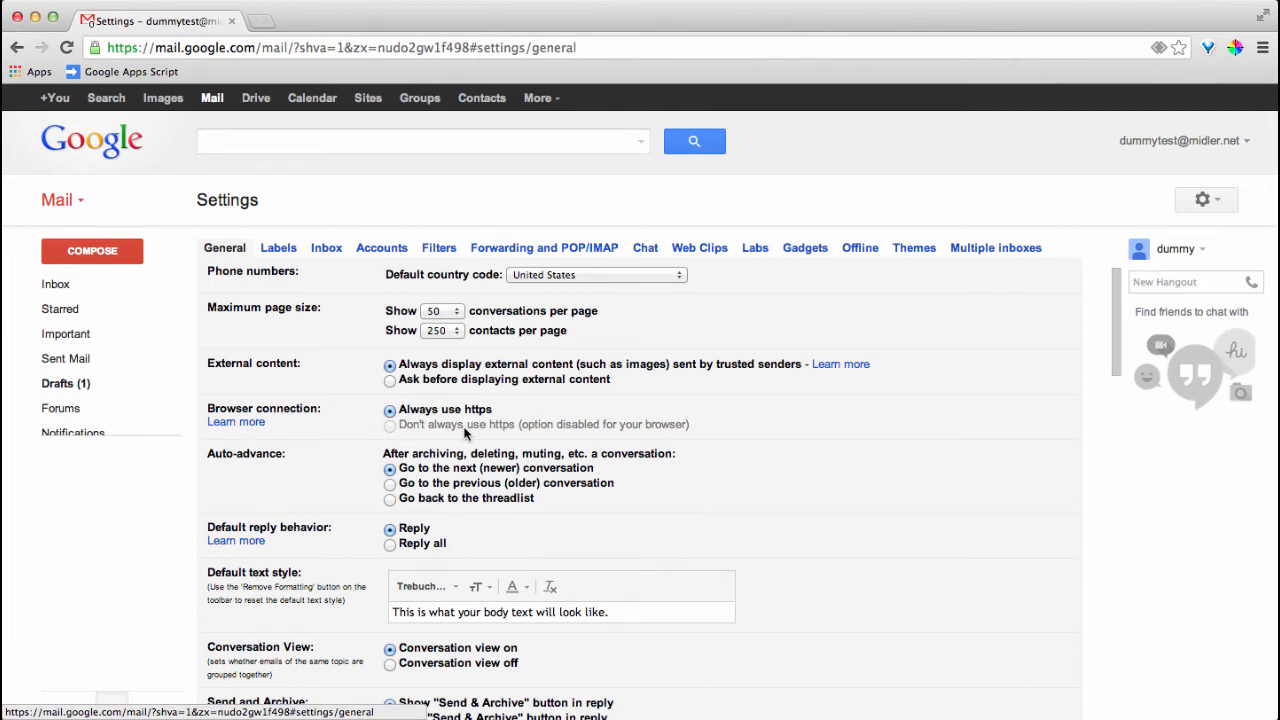
{"action": "scroll", "coordinate": [464, 433], "scroll_direction": "down", "scroll_amount": 3}
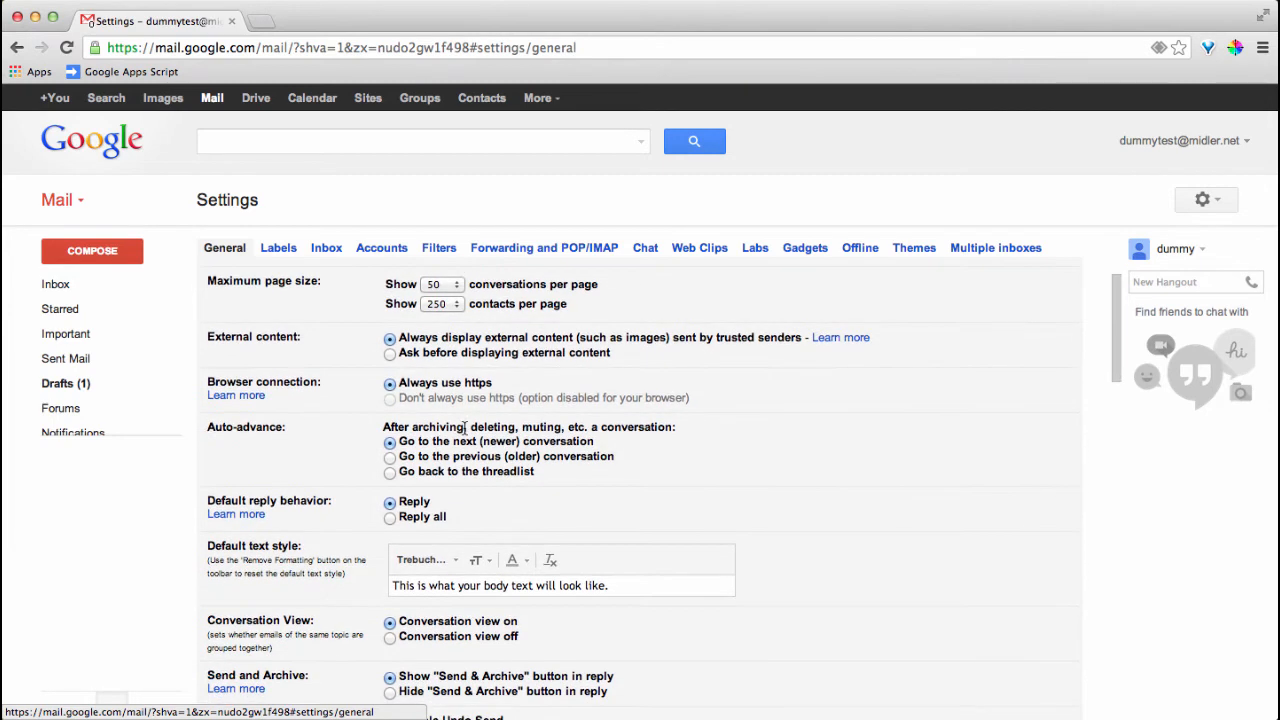
{"action": "scroll", "coordinate": [464, 430], "scroll_direction": "down", "scroll_amount": 1}
{"action": "scroll", "coordinate": [464, 433], "scroll_direction": "down", "scroll_amount": 1}
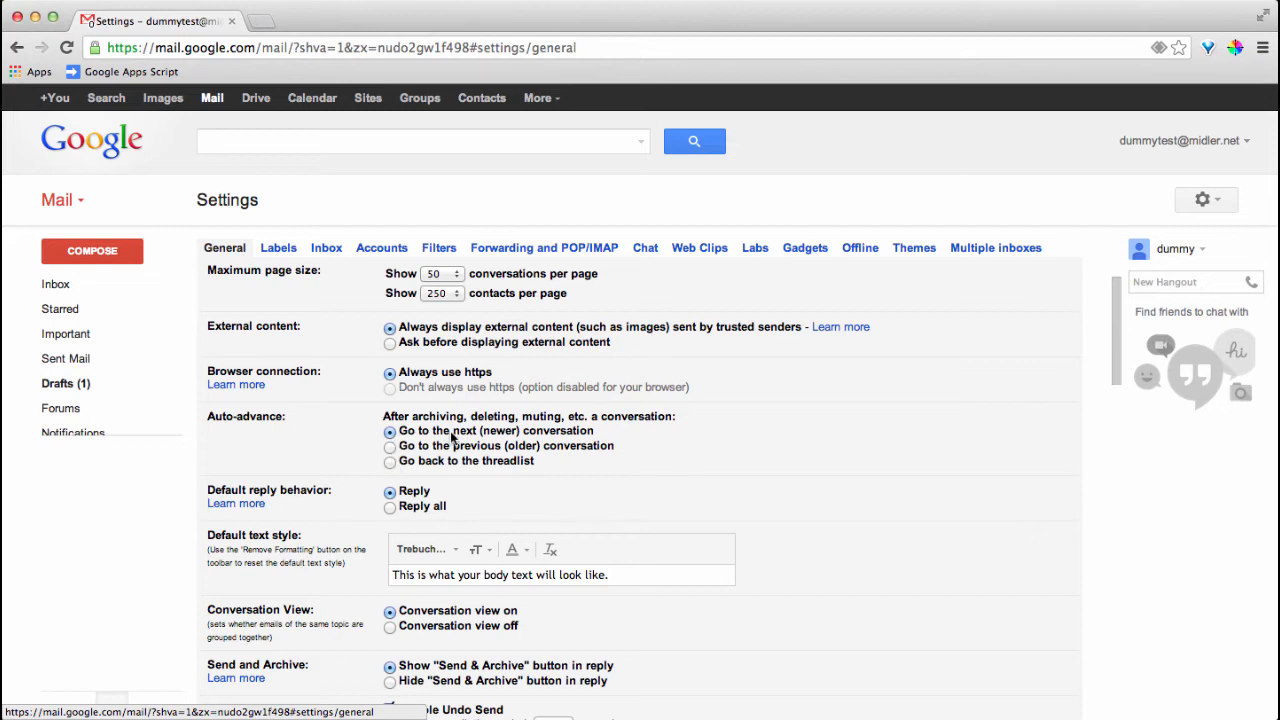
{"action": "scroll", "coordinate": [452, 436], "scroll_direction": "down", "scroll_amount": 2}
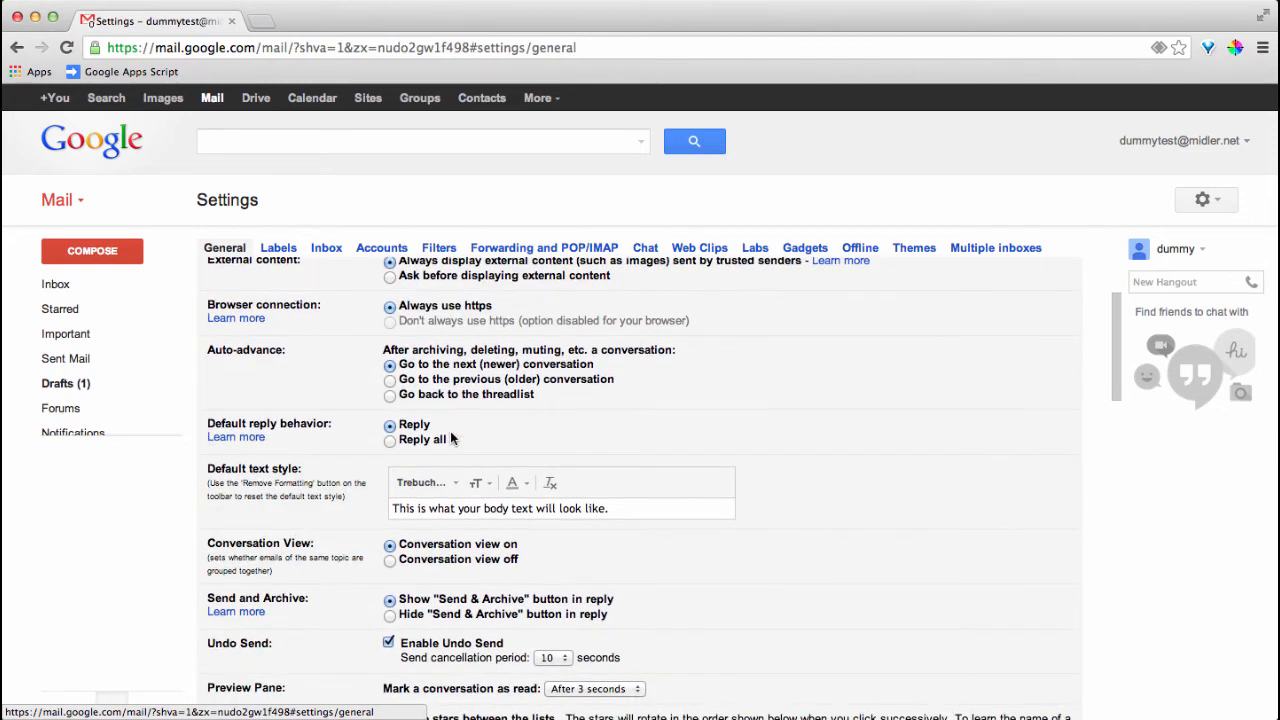
{"action": "scroll", "coordinate": [452, 438], "scroll_direction": "down", "scroll_amount": 1}
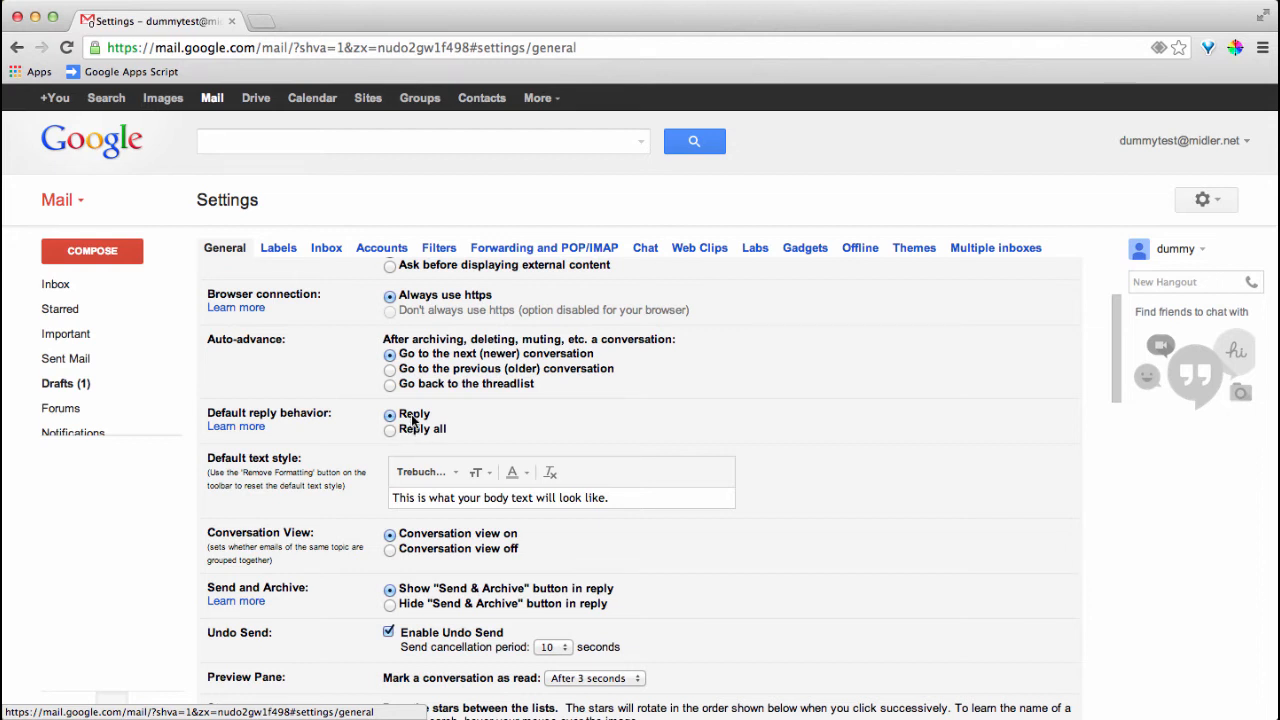
{"action": "scroll", "coordinate": [411, 420], "scroll_direction": "down", "scroll_amount": 2}
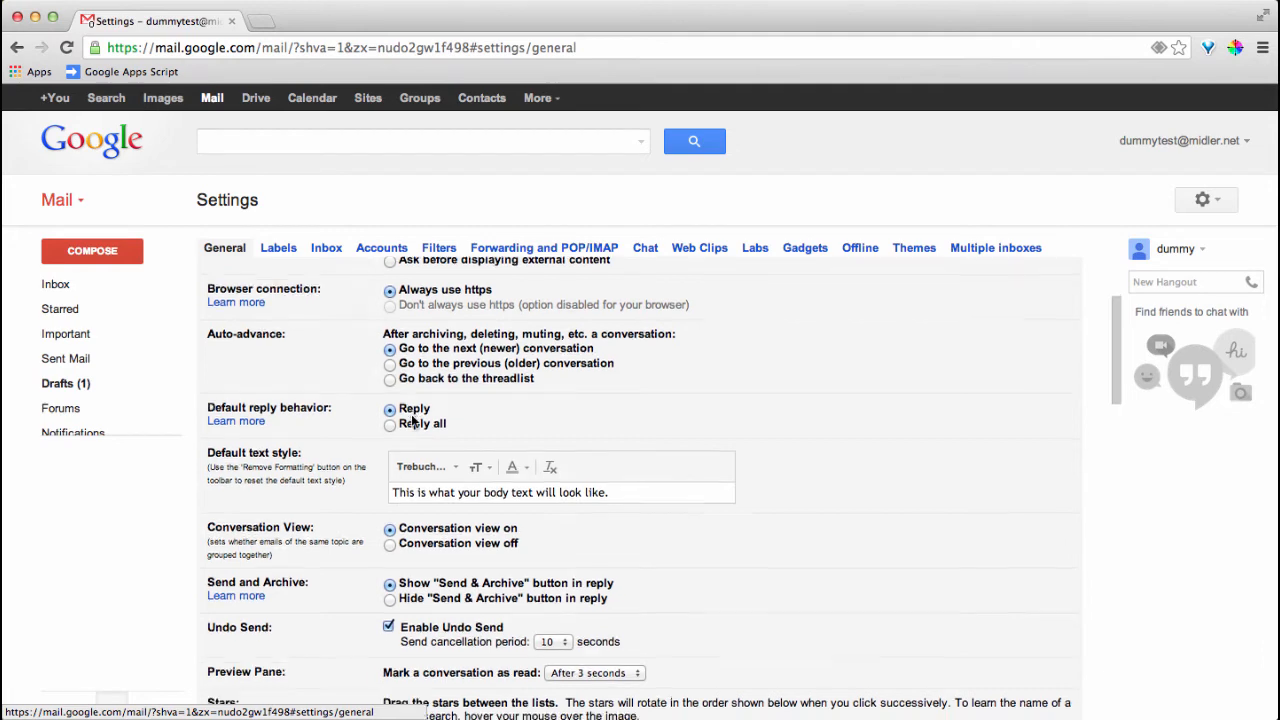
{"action": "scroll", "coordinate": [411, 416], "scroll_direction": "down", "scroll_amount": 1}
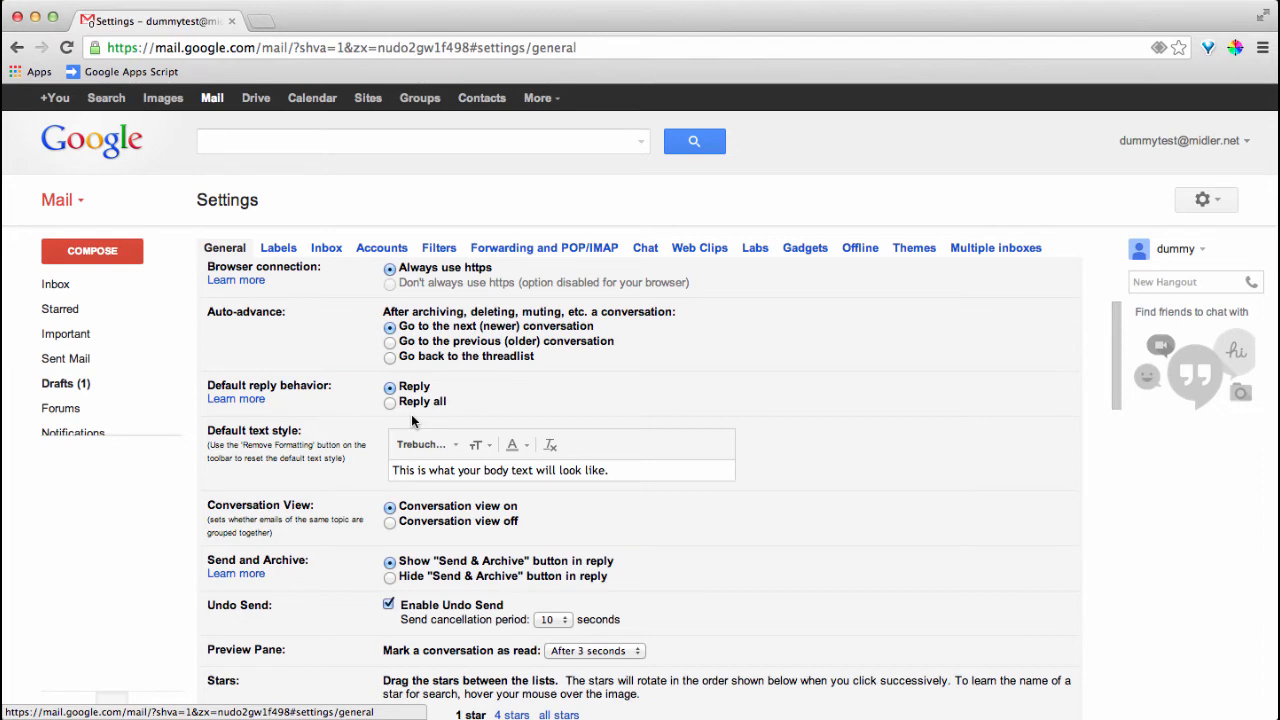
{"action": "scroll", "coordinate": [411, 416], "scroll_direction": "down", "scroll_amount": 3}
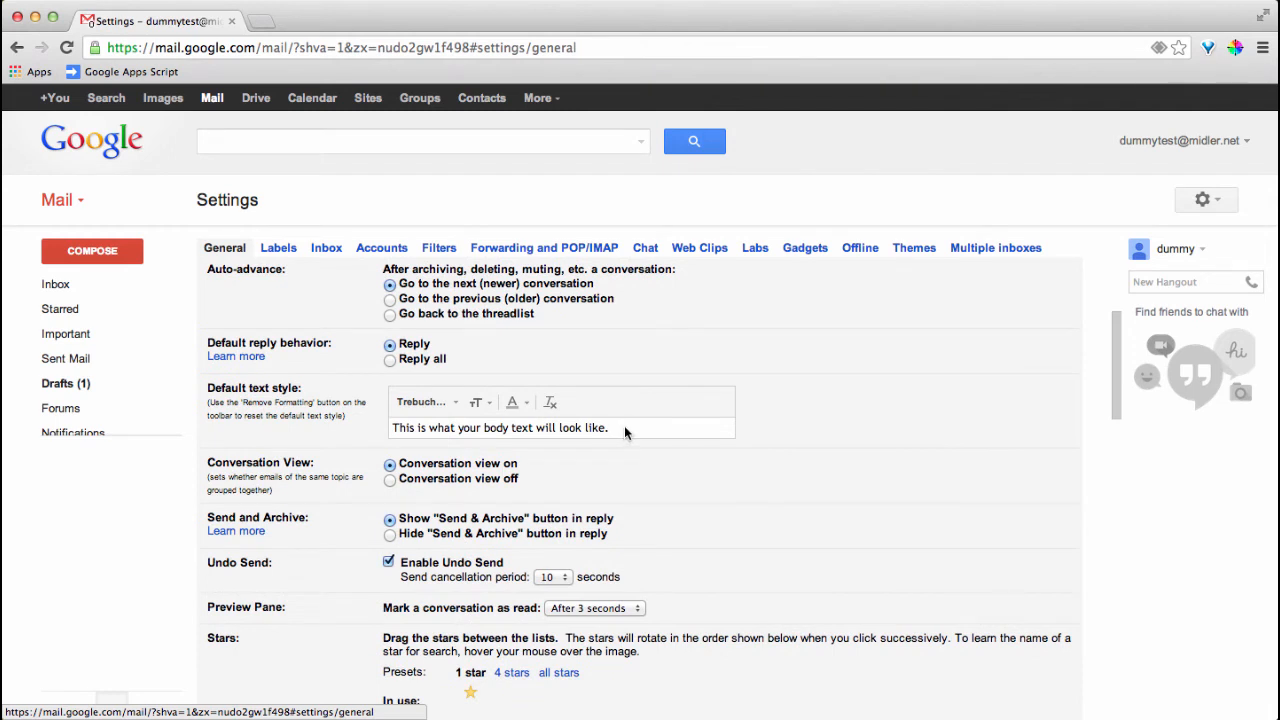
{"action": "left_click", "coordinate": [453, 405]}
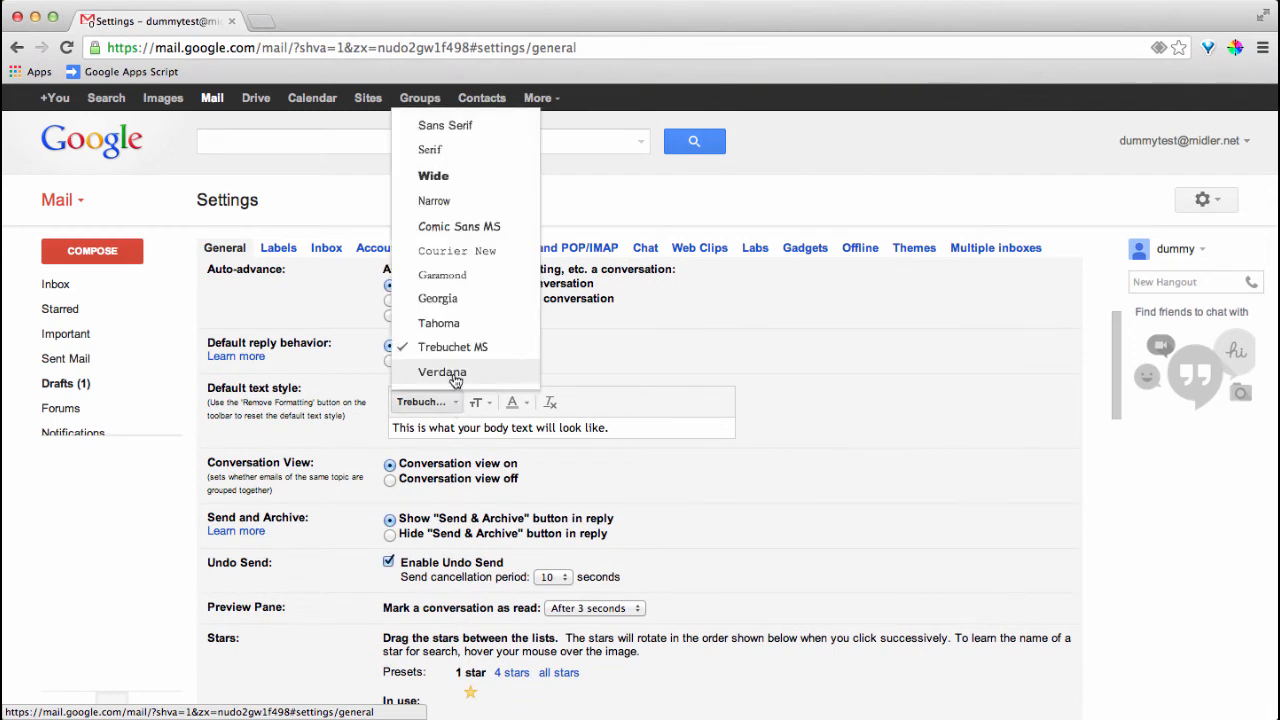
{"action": "left_click", "coordinate": [453, 372]}
{"action": "left_click", "coordinate": [477, 402]}
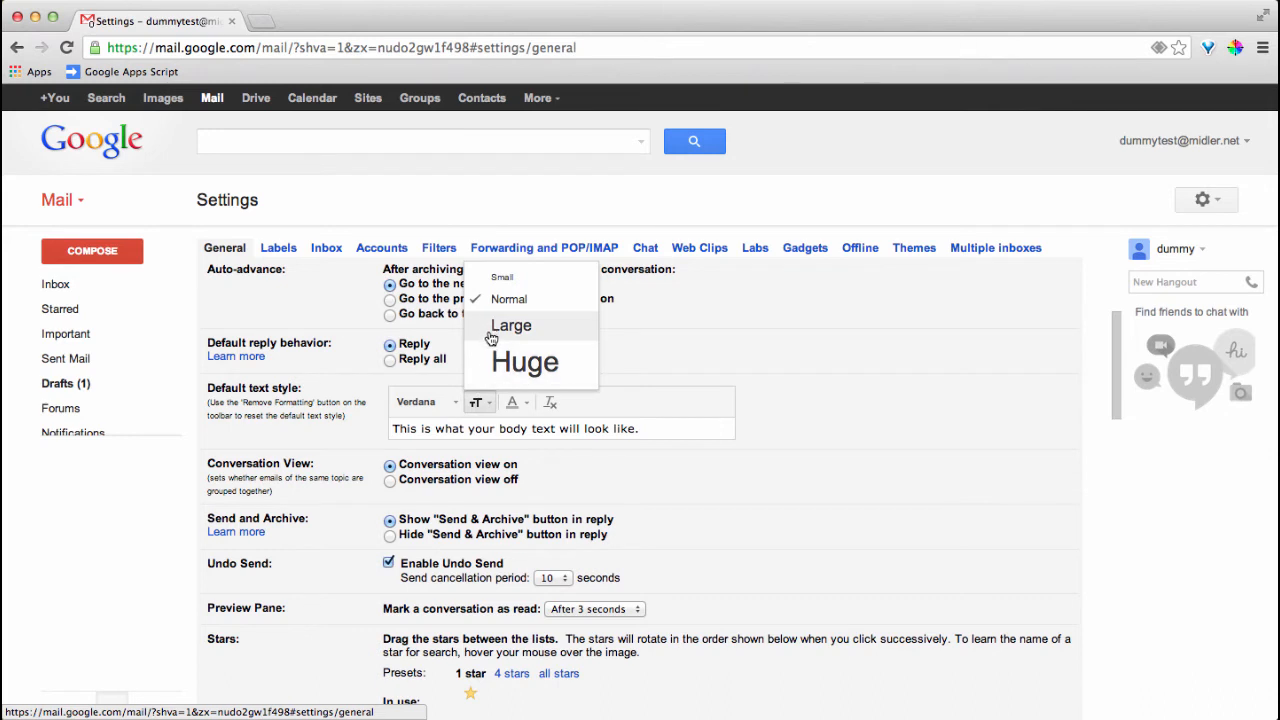
{"action": "left_click", "coordinate": [489, 330]}
{"action": "left_click", "coordinate": [512, 405]}
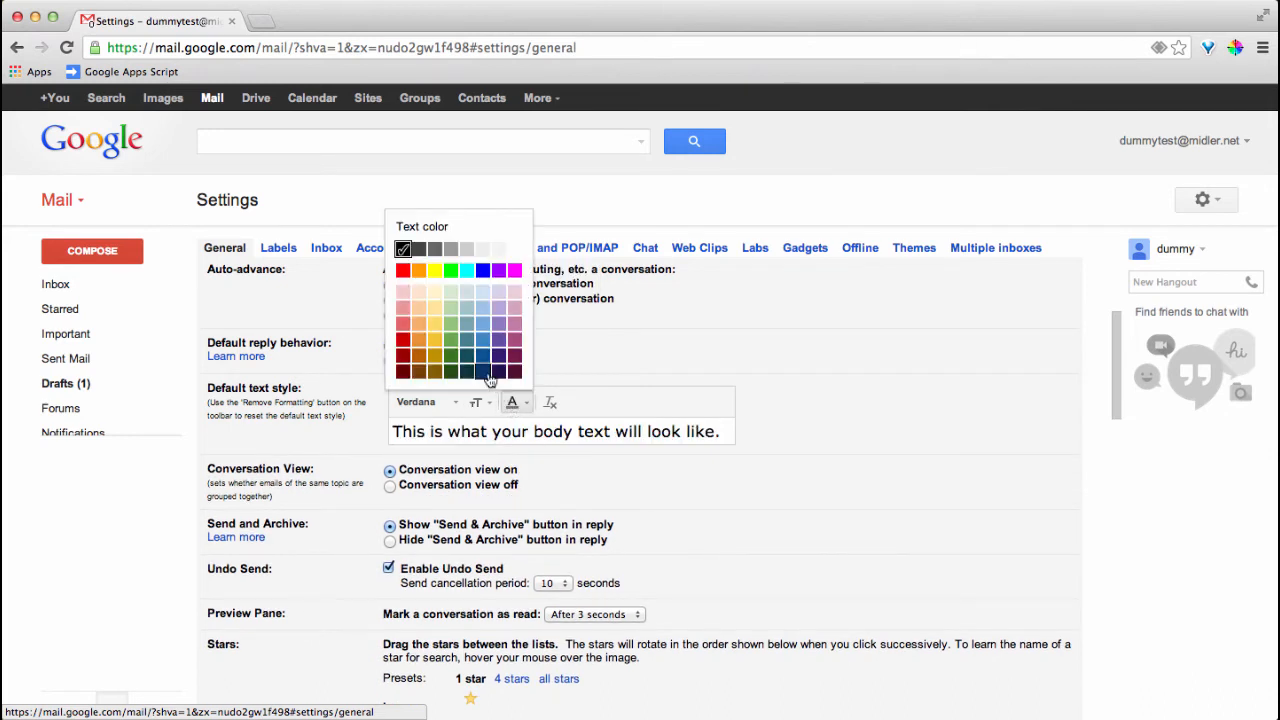
{"action": "left_click", "coordinate": [450, 356]}
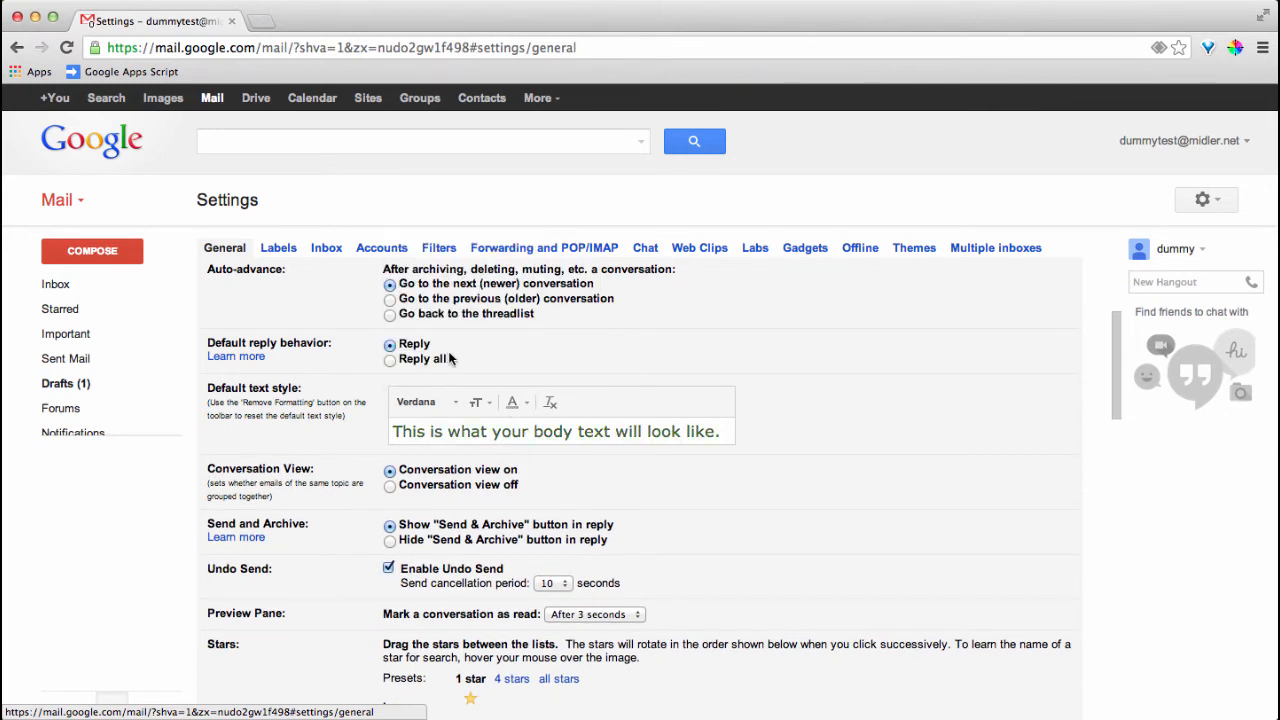
{"action": "left_click", "coordinate": [512, 402]}
{"action": "left_click", "coordinate": [404, 252]}
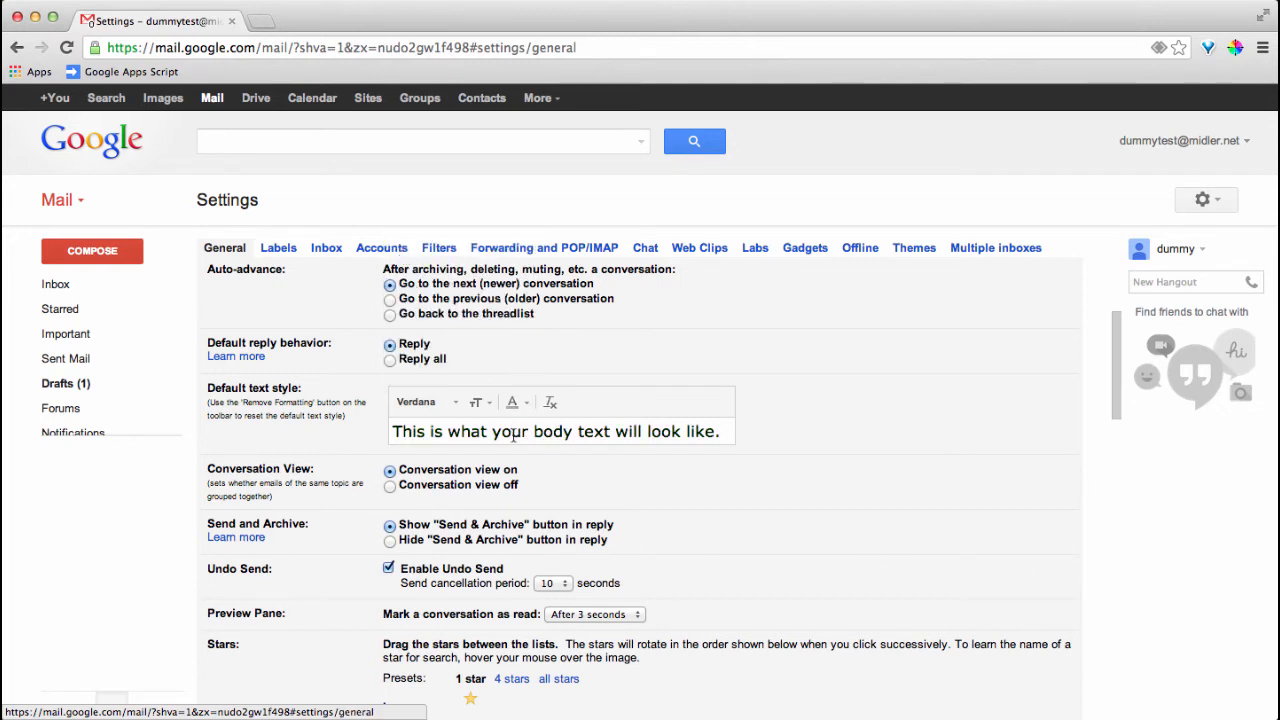
{"action": "left_click", "coordinate": [477, 402]}
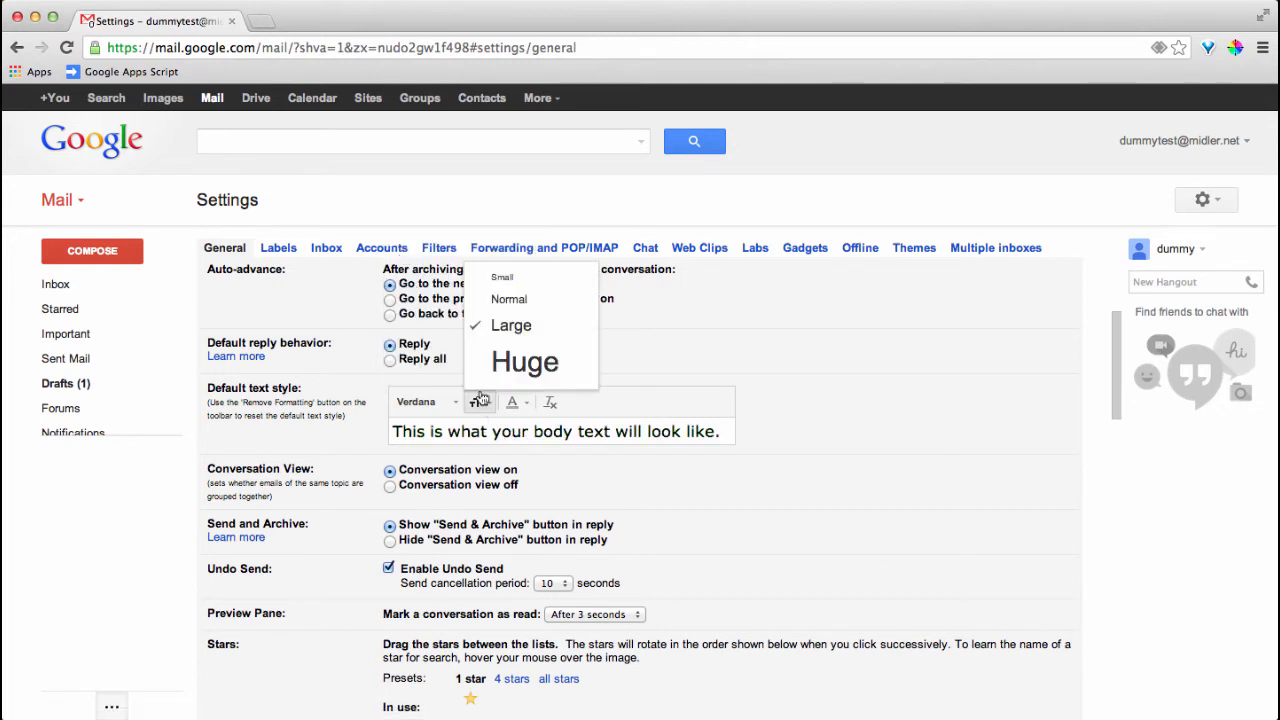
{"action": "left_click", "coordinate": [489, 307]}
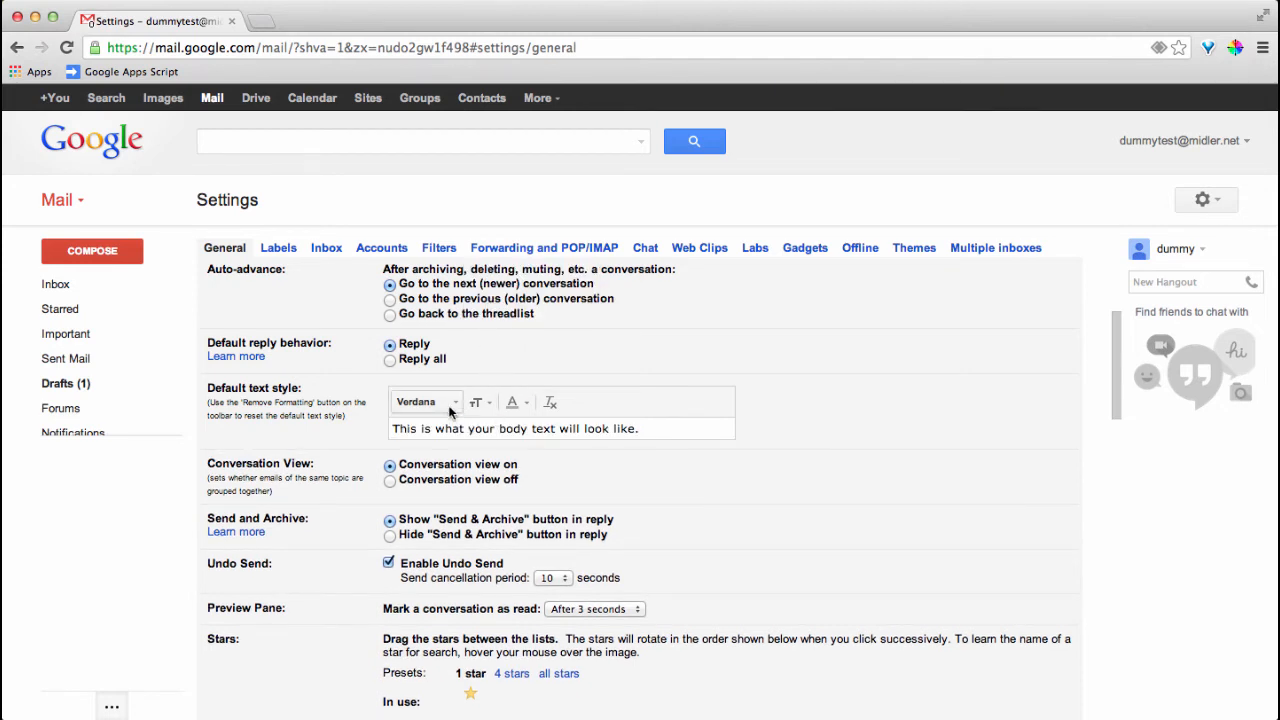
{"action": "left_click", "coordinate": [446, 399]}
{"action": "left_click", "coordinate": [450, 347]}
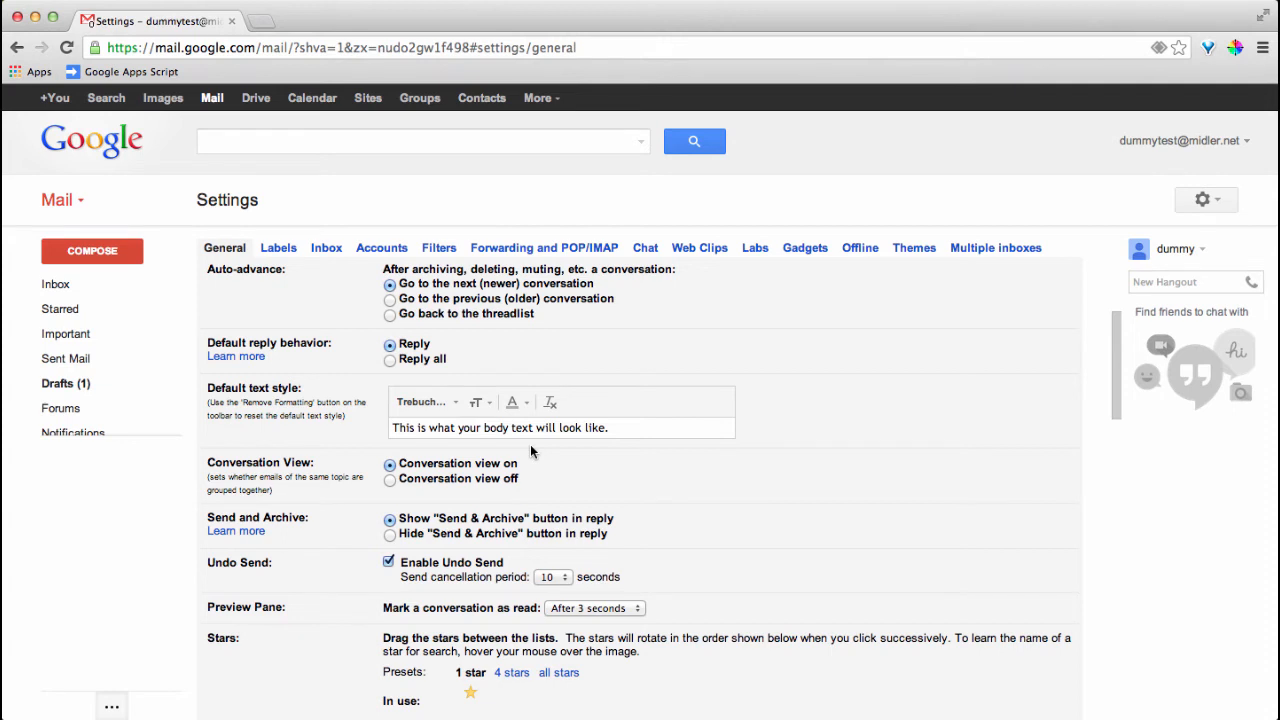
Scroll down the General settings until the Signature editor with name, address and company lines appears
{"action": "scroll", "coordinate": [531, 450], "scroll_direction": "down", "scroll_amount": 1}
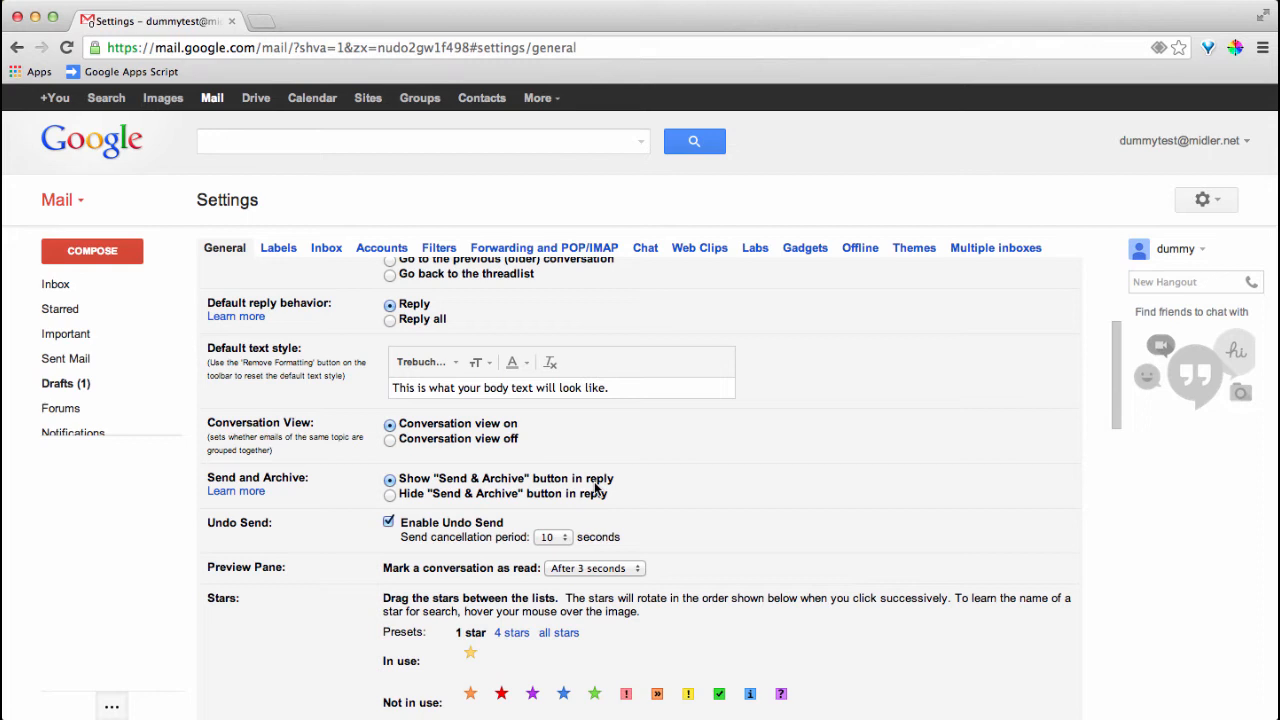
{"action": "scroll", "coordinate": [535, 503], "scroll_direction": "down", "scroll_amount": 2}
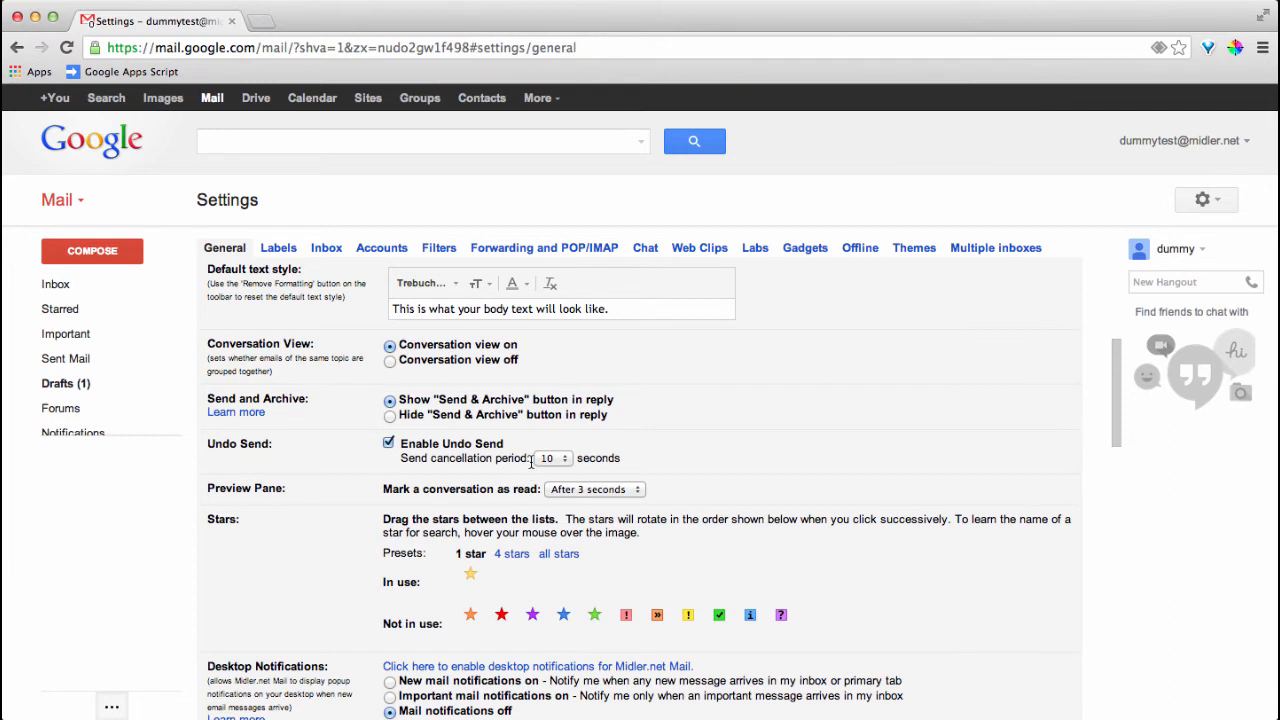
{"action": "scroll", "coordinate": [531, 460], "scroll_direction": "down", "scroll_amount": 2}
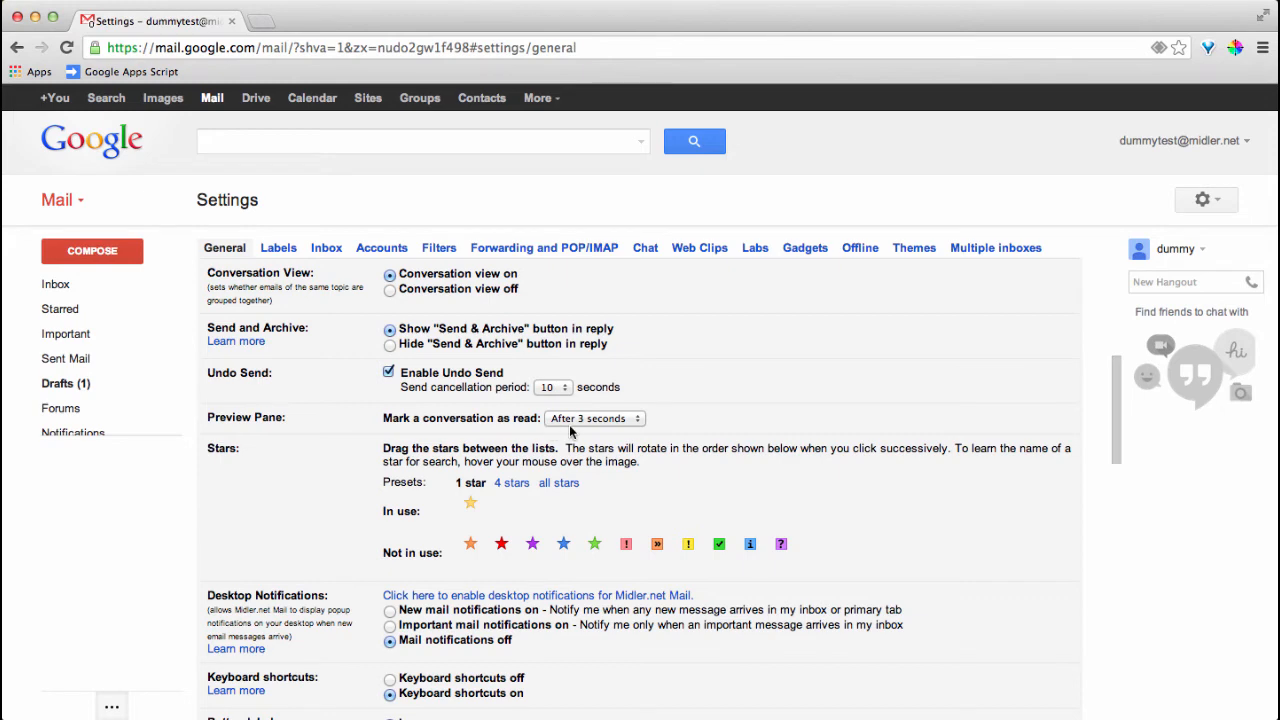
{"action": "scroll", "coordinate": [570, 426], "scroll_direction": "down", "scroll_amount": 1}
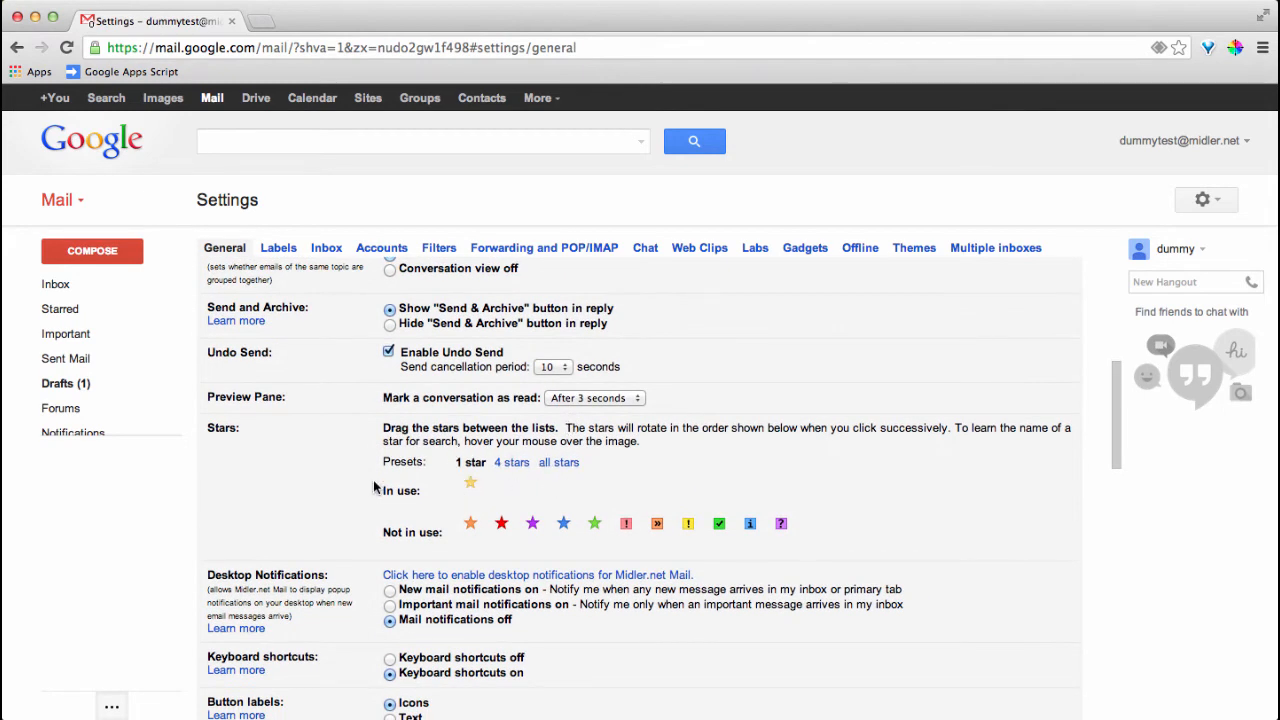
{"action": "scroll", "coordinate": [372, 486], "scroll_direction": "down", "scroll_amount": 2}
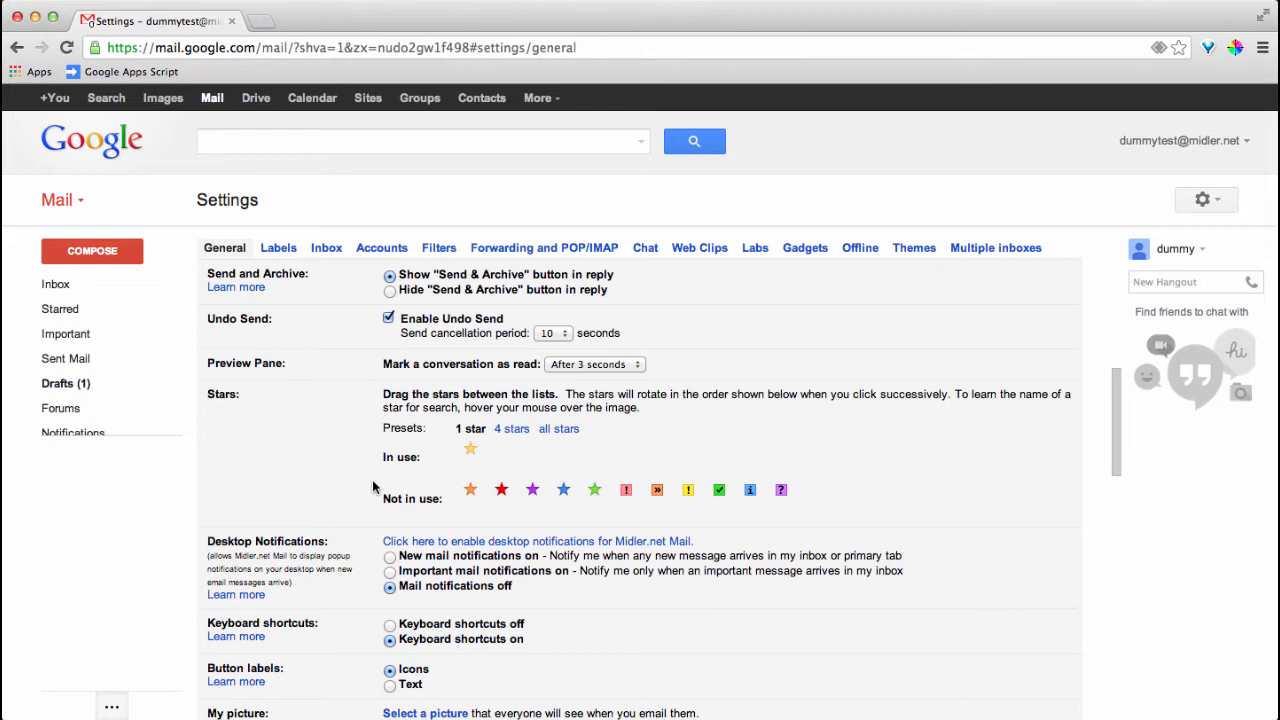
{"action": "scroll", "coordinate": [373, 486], "scroll_direction": "down", "scroll_amount": 2}
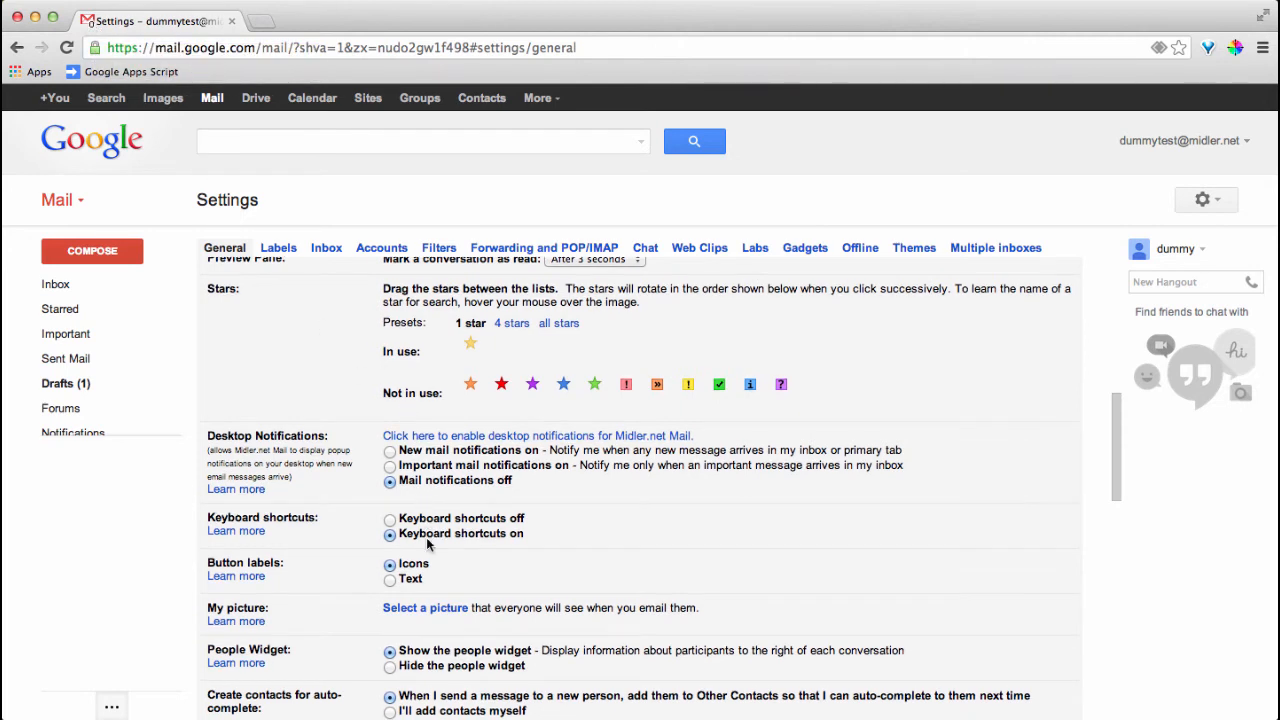
{"action": "scroll", "coordinate": [427, 543], "scroll_direction": "down", "scroll_amount": 1}
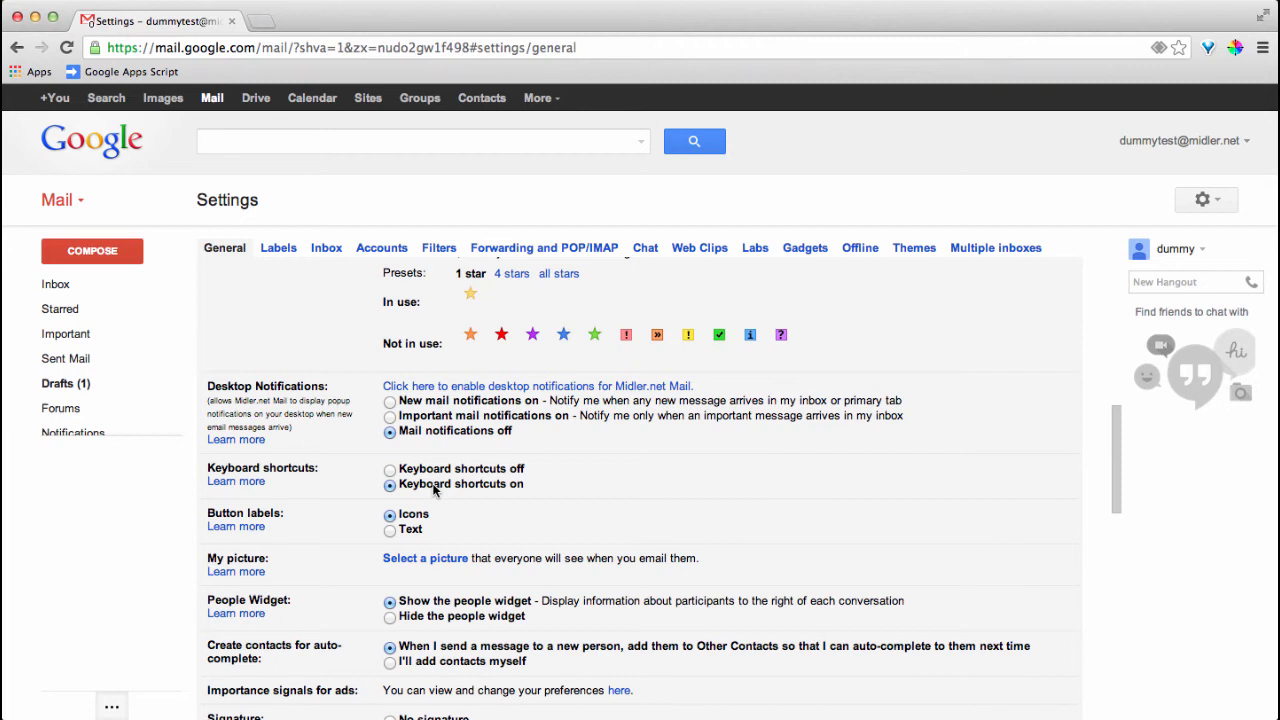
{"action": "scroll", "coordinate": [433, 488], "scroll_direction": "down", "scroll_amount": 2}
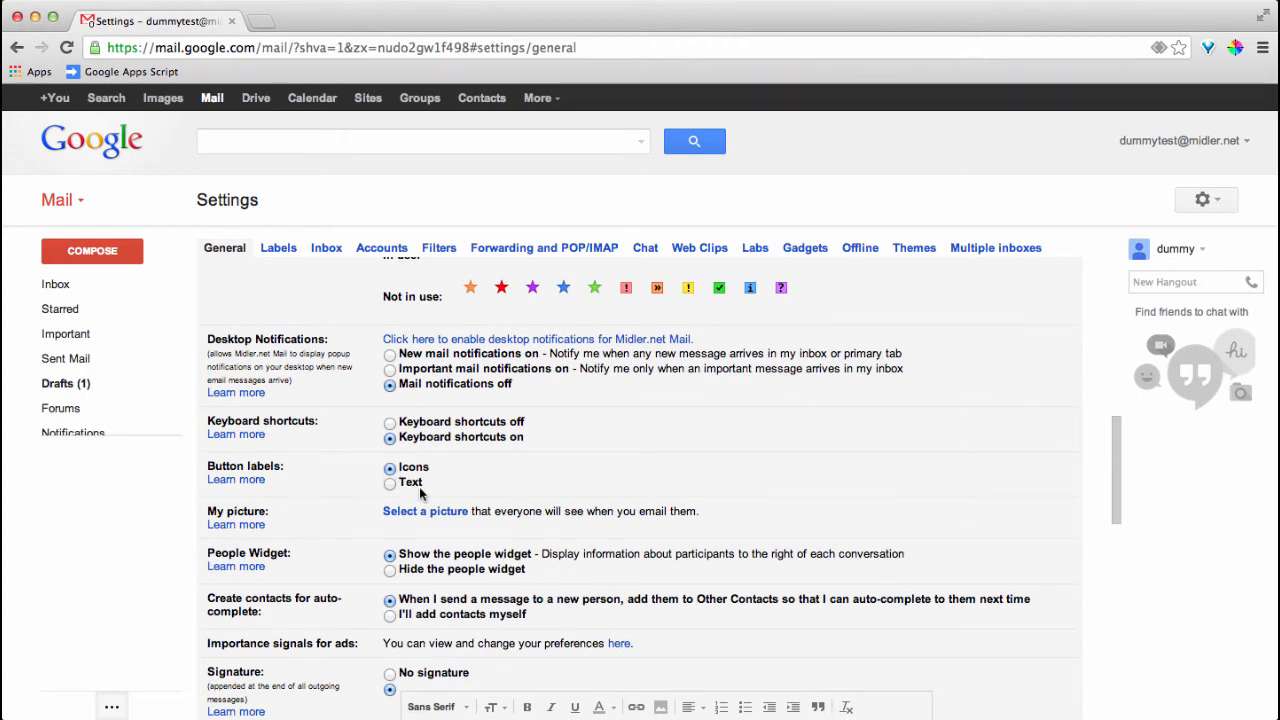
{"action": "scroll", "coordinate": [430, 493], "scroll_direction": "down", "scroll_amount": 2}
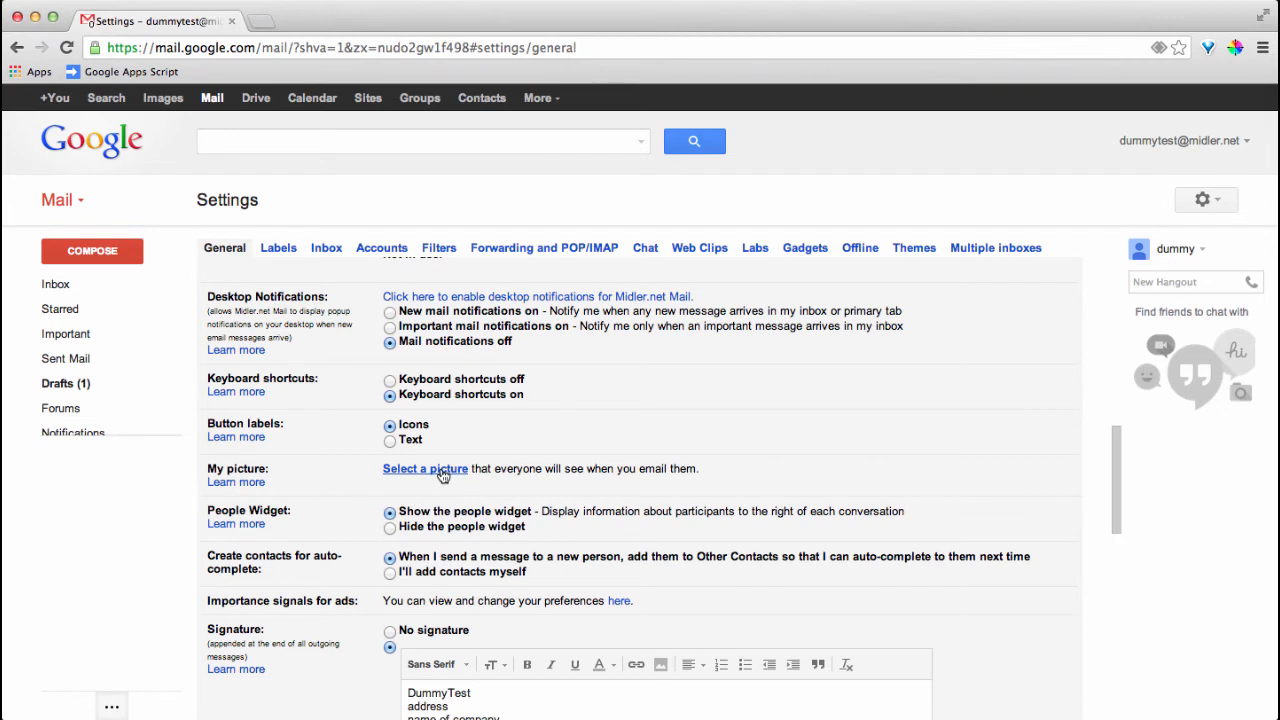
{"action": "left_click", "coordinate": [443, 475]}
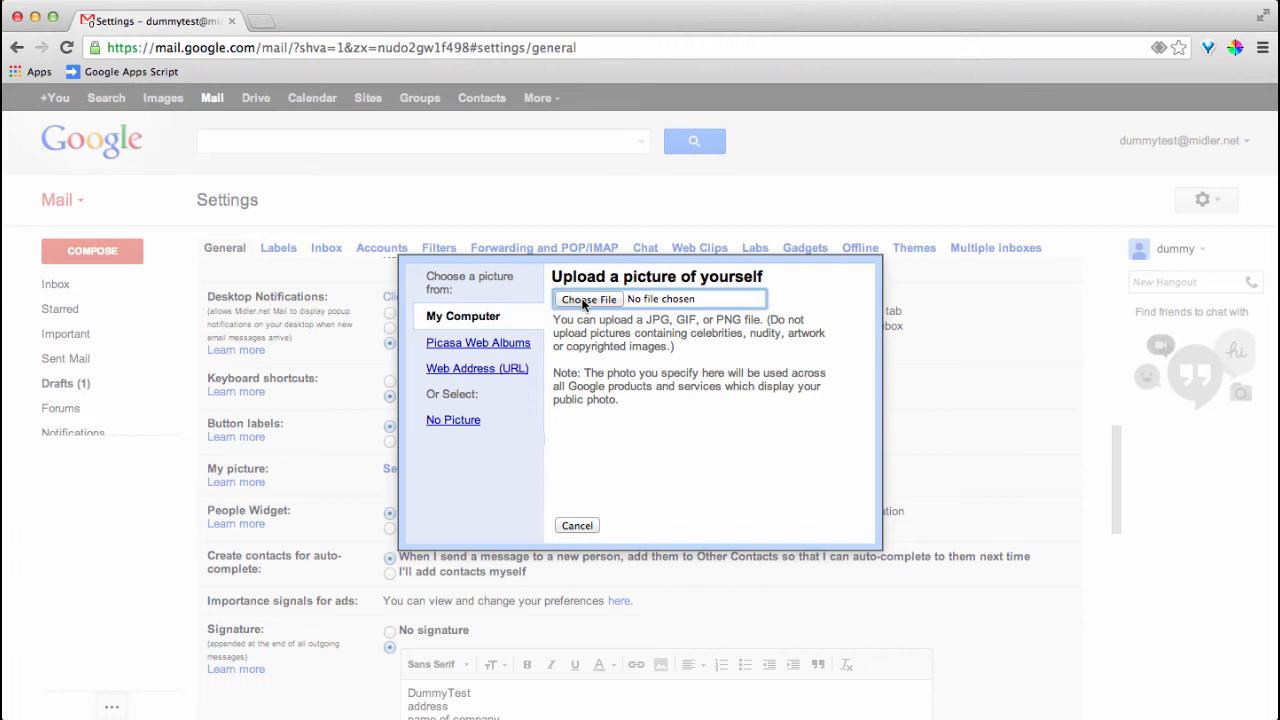
{"action": "left_click", "coordinate": [584, 526]}
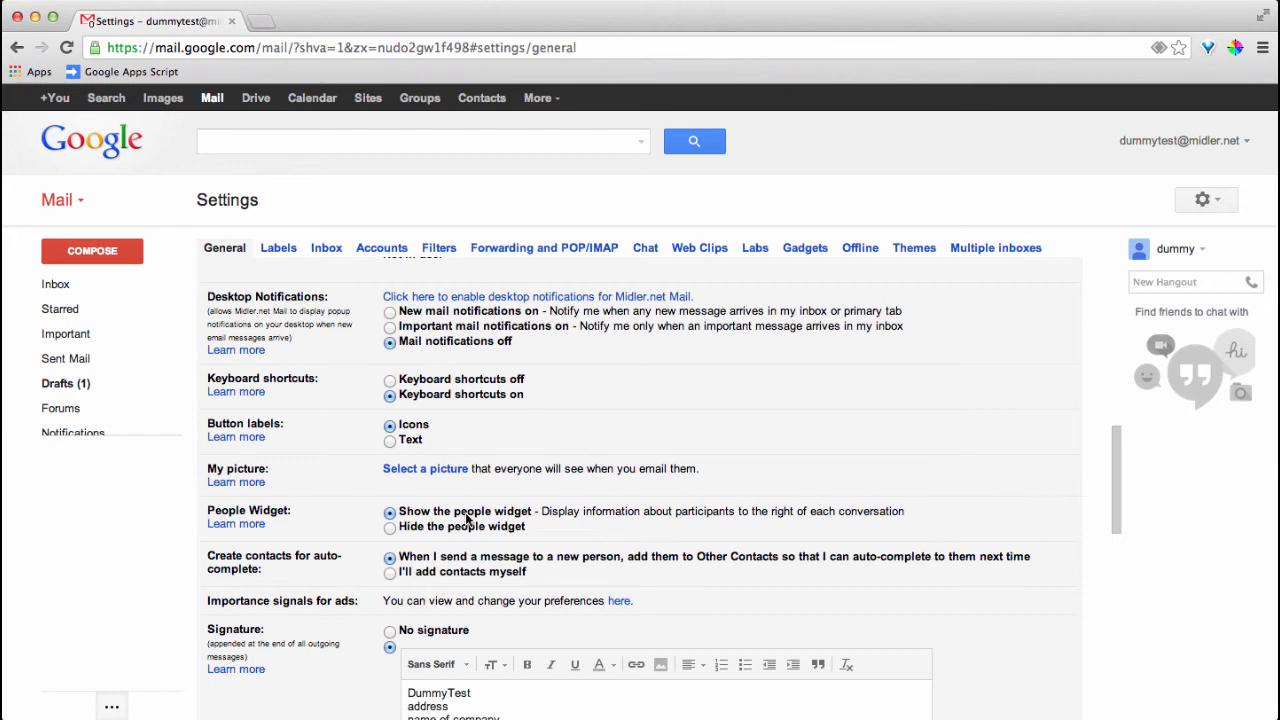
{"action": "scroll", "coordinate": [466, 517], "scroll_direction": "down", "scroll_amount": 3}
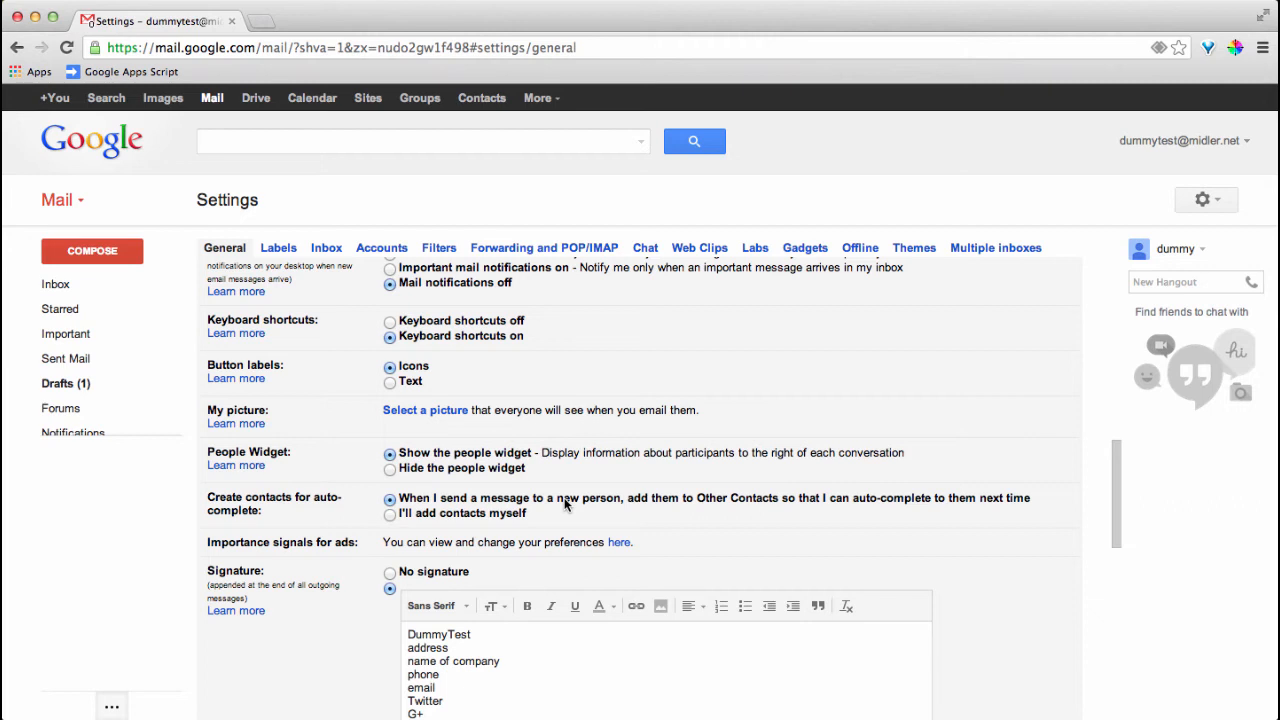
{"action": "scroll", "coordinate": [565, 503], "scroll_direction": "down", "scroll_amount": 2}
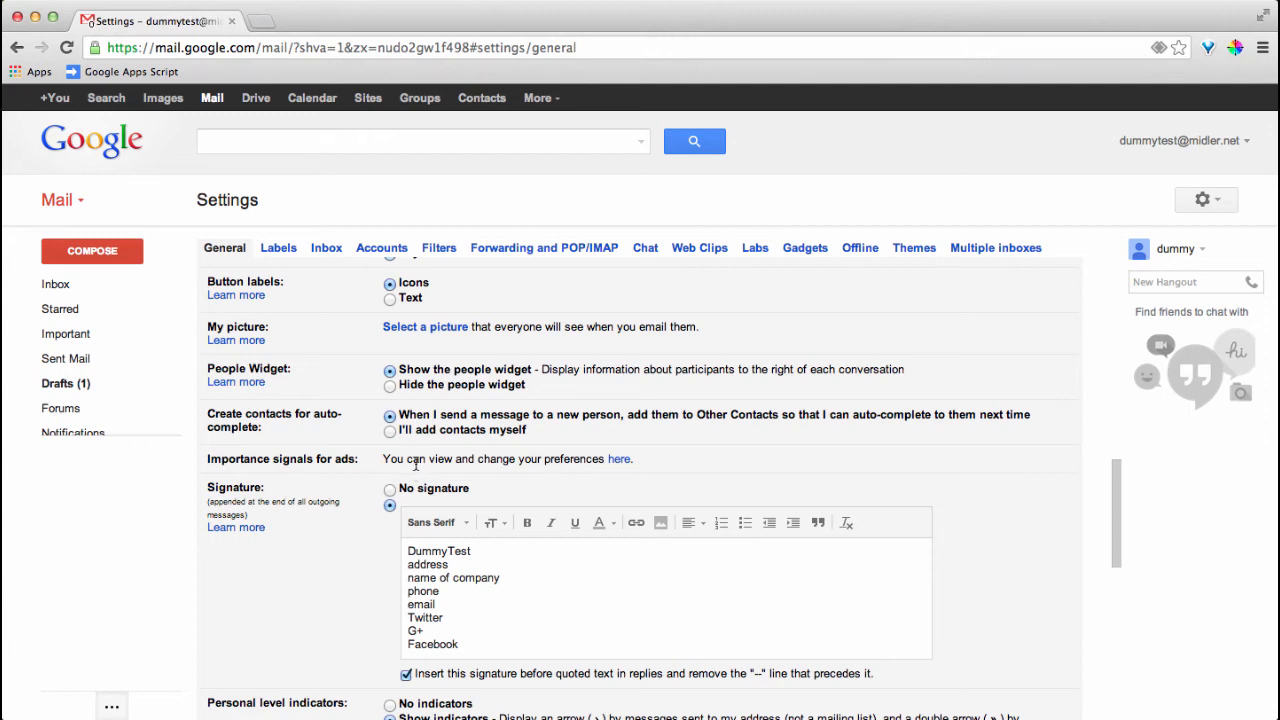
Open Google's Ads Settings page in a new tab and scroll through its Gender, Age, Interests and opt-out settings
{"action": "left_click", "coordinate": [617, 460]}
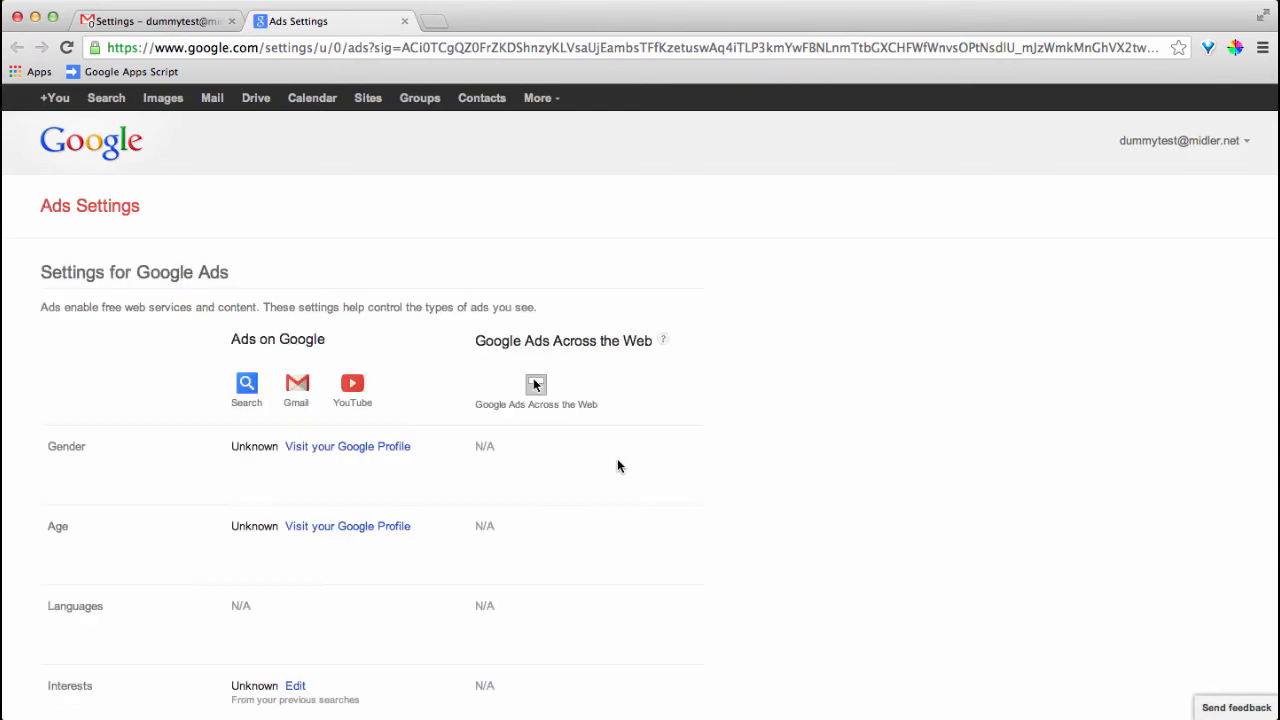
{"action": "scroll", "coordinate": [617, 466], "scroll_direction": "down", "scroll_amount": 5}
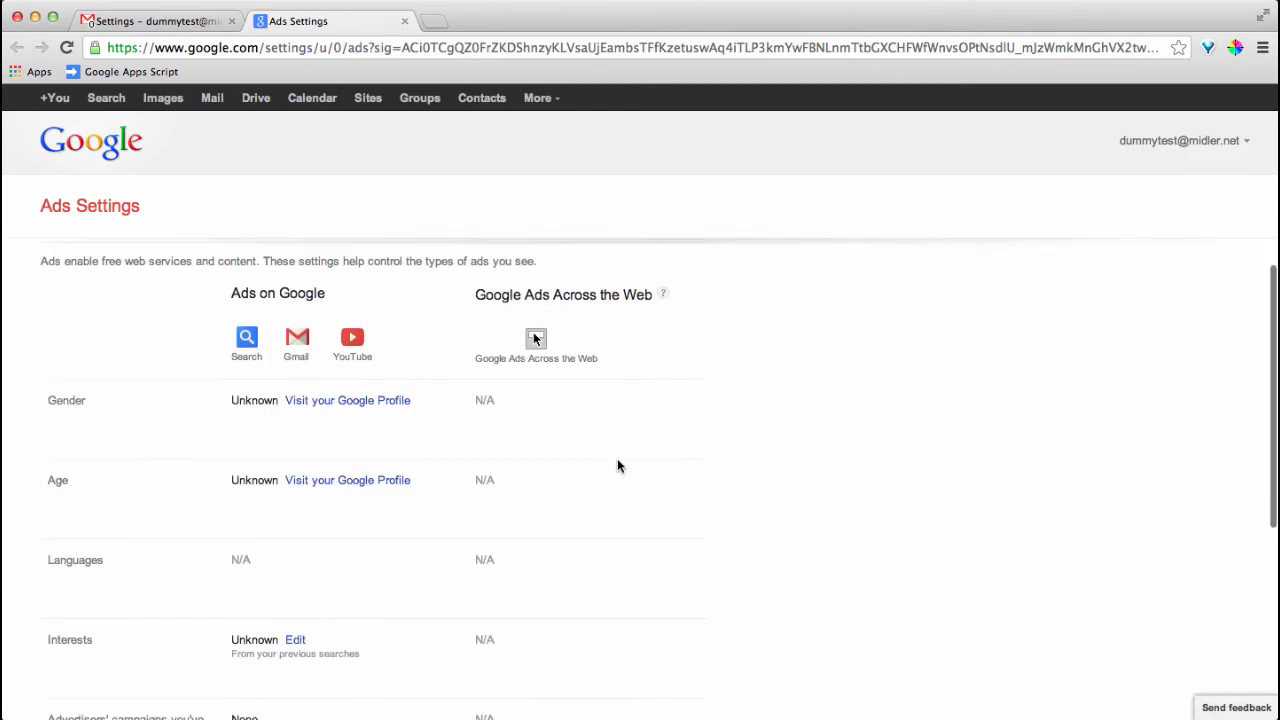
{"action": "mouse_move", "coordinate": [292, 456]}
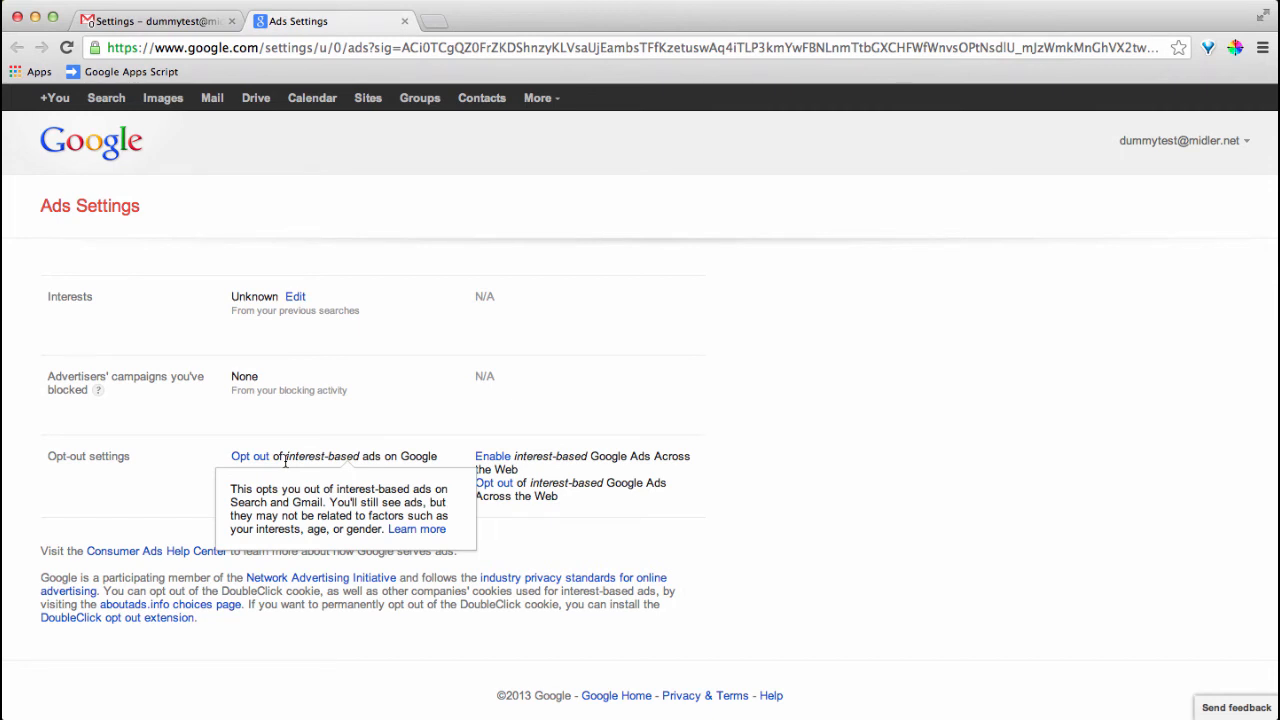
{"action": "scroll", "coordinate": [286, 457], "scroll_direction": "up", "scroll_amount": 5}
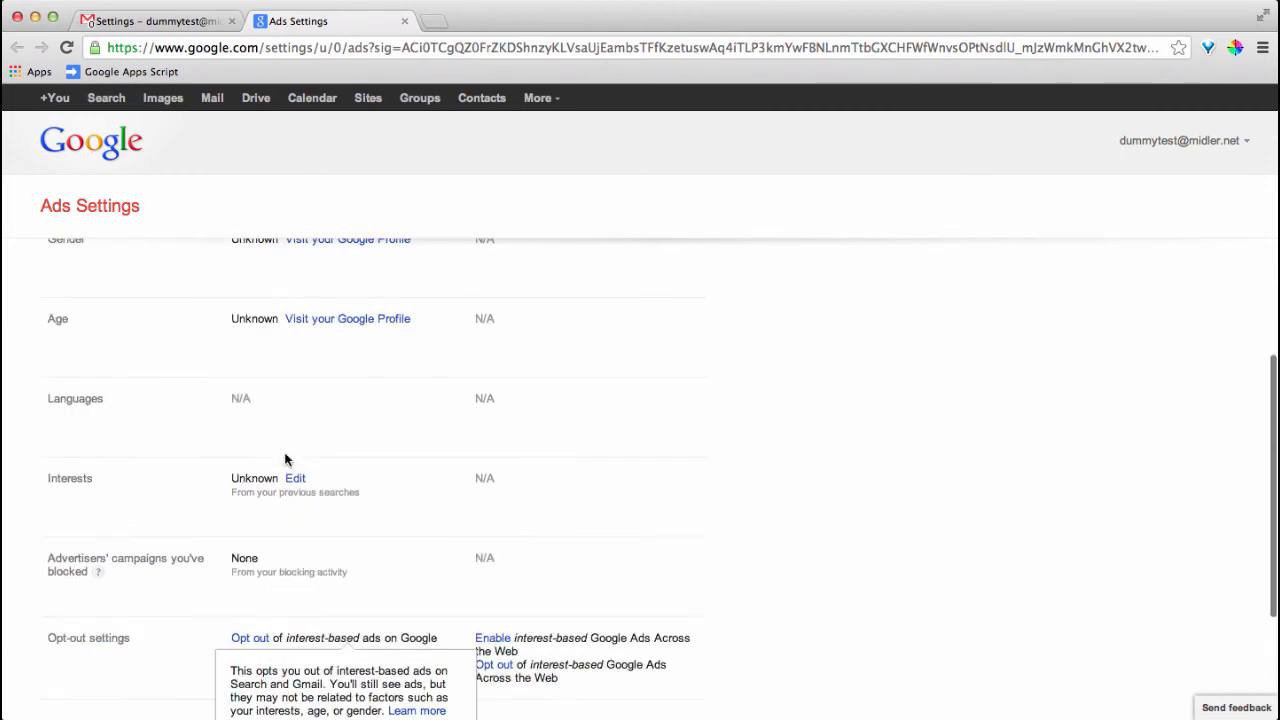
Close the Ads Settings tab and scroll Gmail's General settings back to the Signature box
{"action": "left_click", "coordinate": [404, 21]}
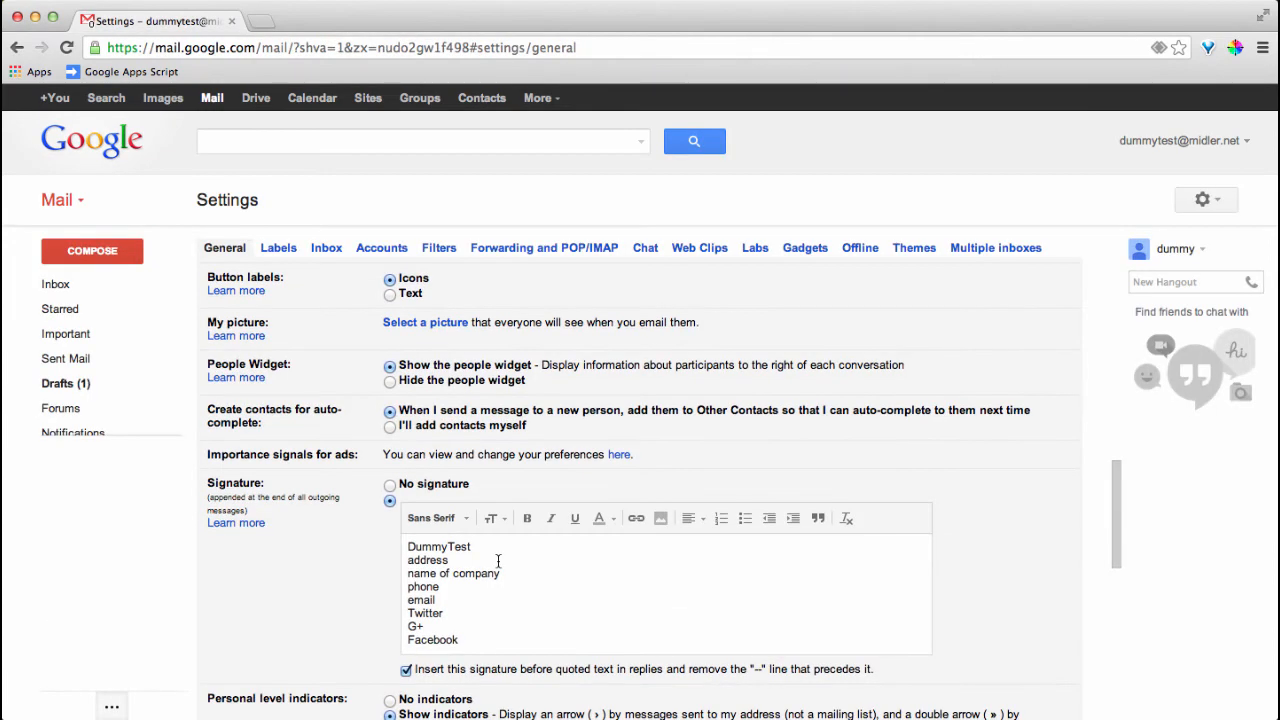
{"action": "scroll", "coordinate": [497, 561], "scroll_direction": "down", "scroll_amount": 5}
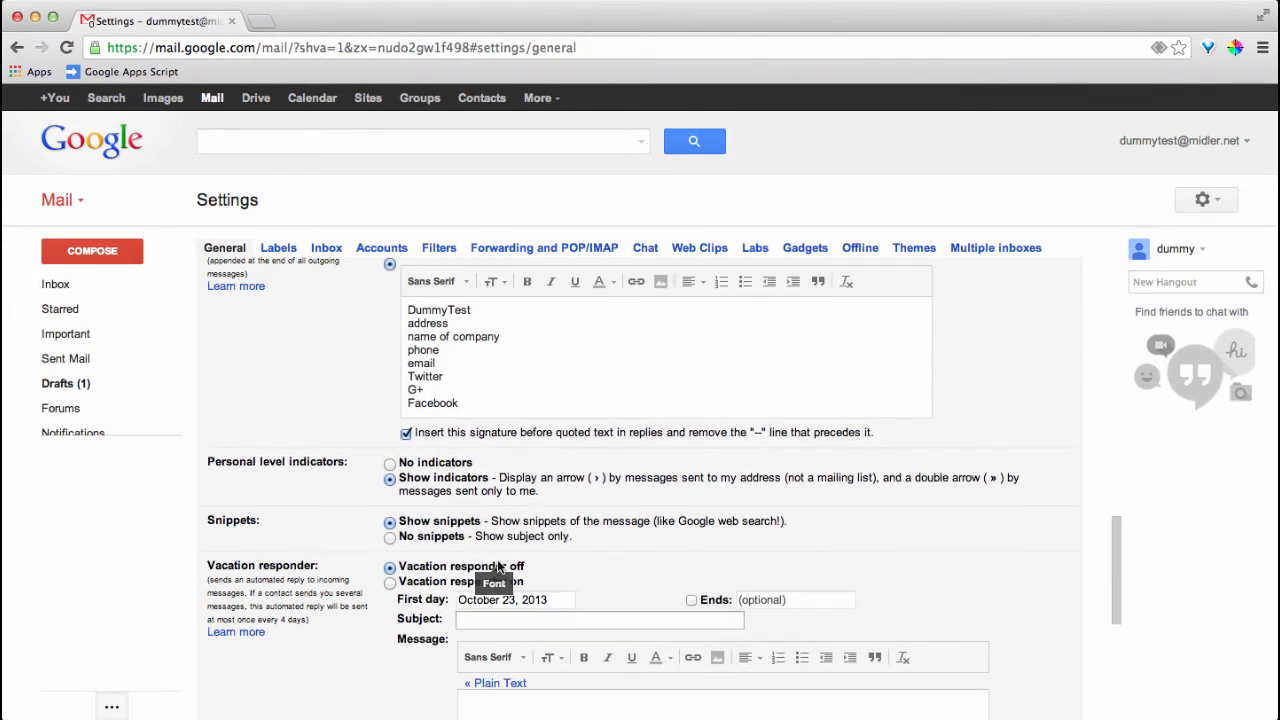
{"action": "scroll", "coordinate": [497, 563], "scroll_direction": "up", "scroll_amount": 3}
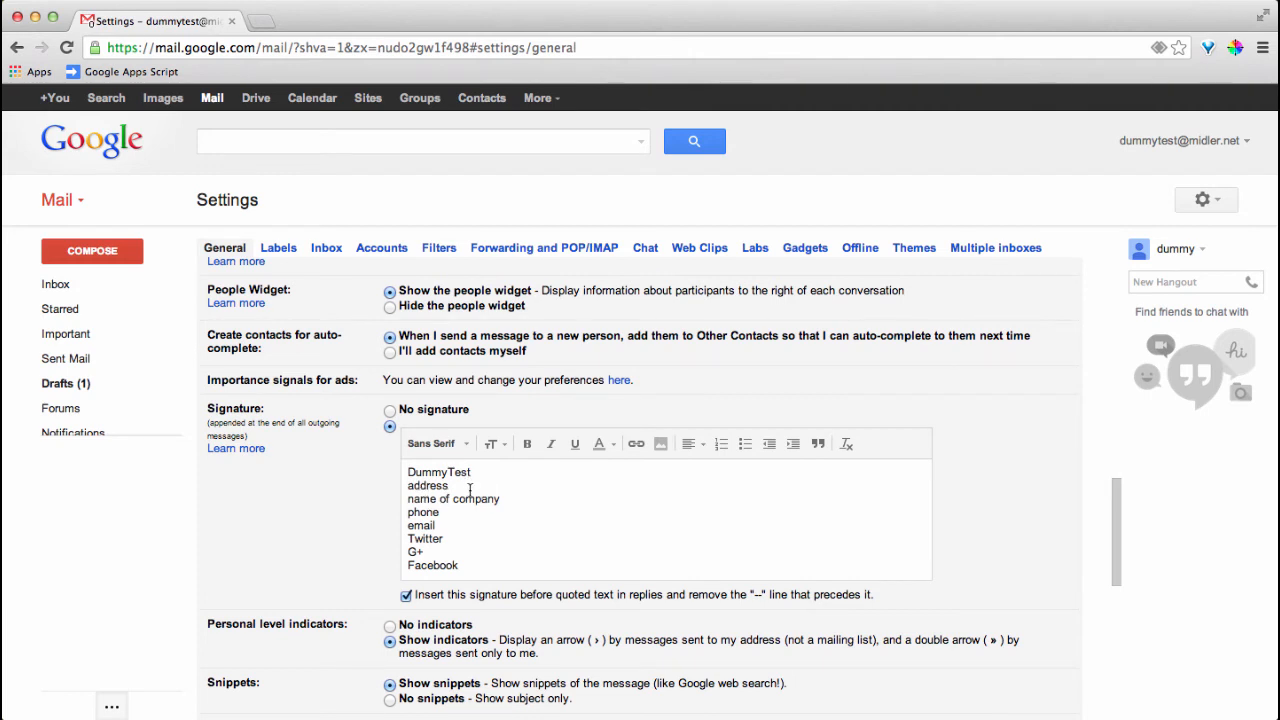
Replace the signature's address and company lines with 'name of company'
{"action": "left_click_drag", "start_coordinate": [499, 503], "coordinate": [408, 486]}
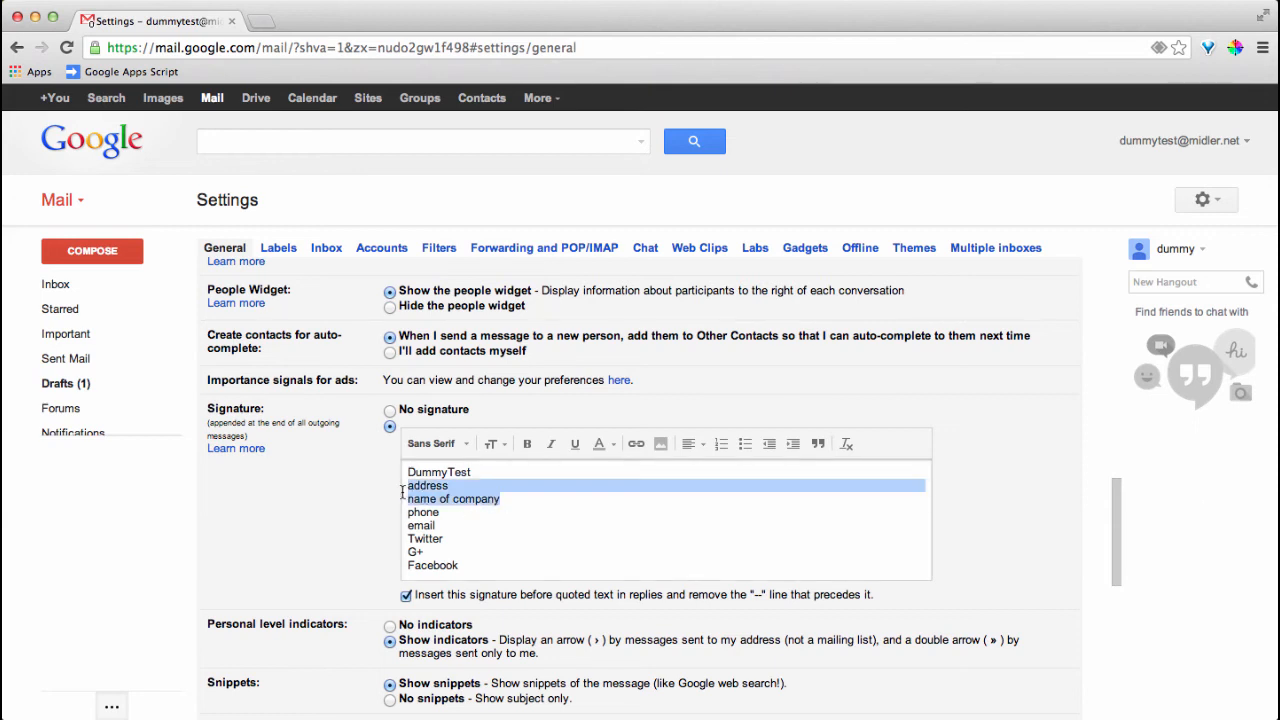
{"action": "type", "text": "name of coma"}
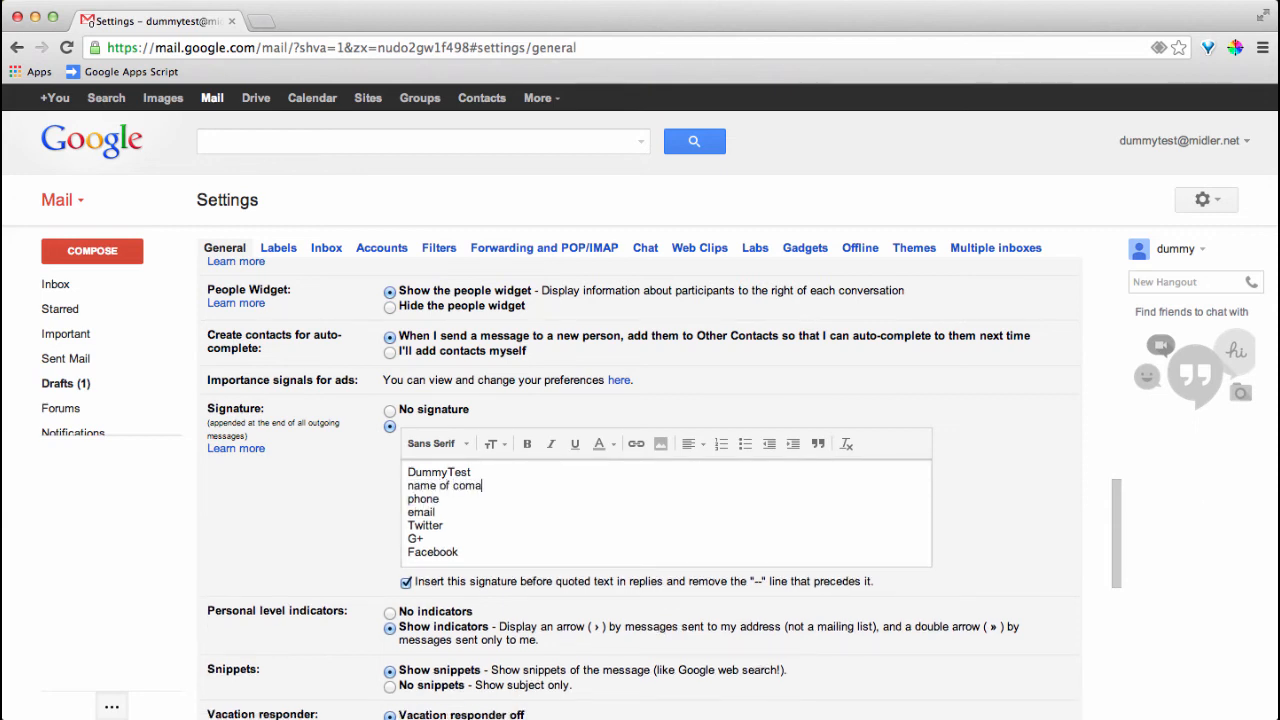
{"action": "key", "text": "BackSpace"}
{"action": "type", "text": "pamy"}
Replace the whole signature with the owner's name, 'Teacher Librarian' and 'Flagstaff Academy' lines
{"action": "mouse_move", "coordinate": [460, 552]}
{"action": "left_mouse_down"}
{"action": "mouse_move", "coordinate": [425, 540]}
{"action": "mouse_move", "coordinate": [381, 474]}
{"action": "left_mouse_up"}
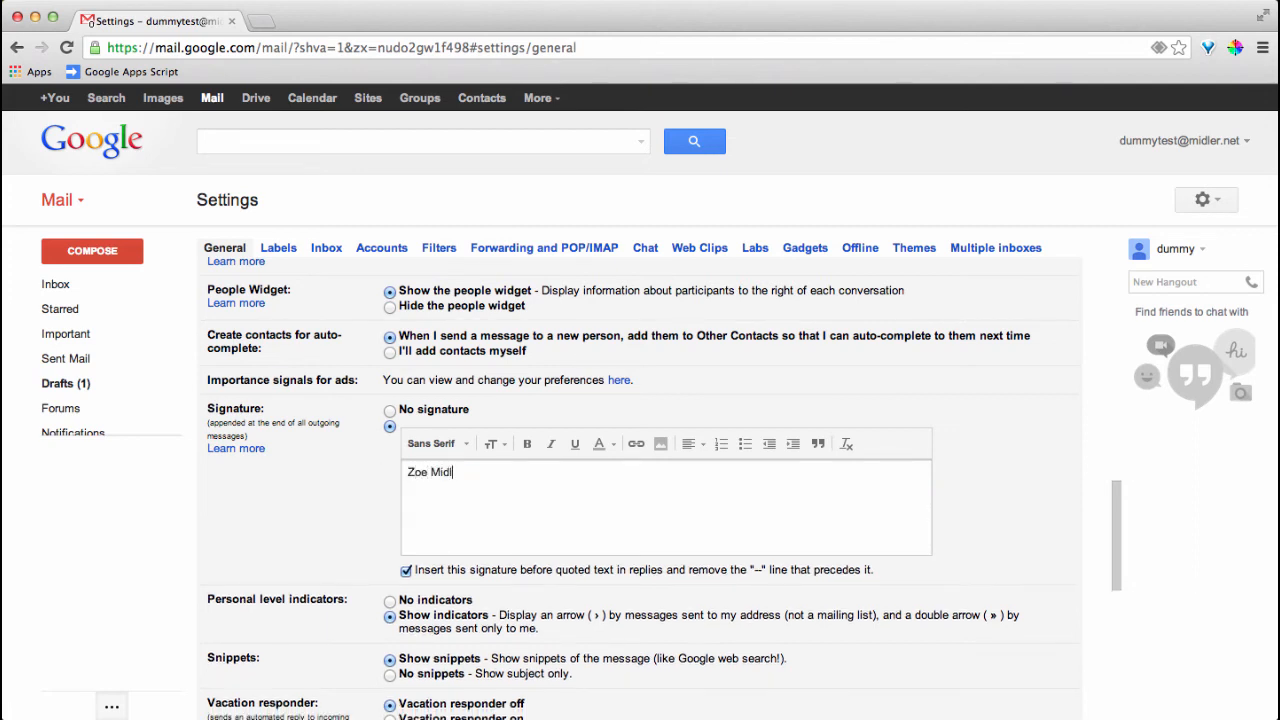
{"action": "key", "text": "Return"}
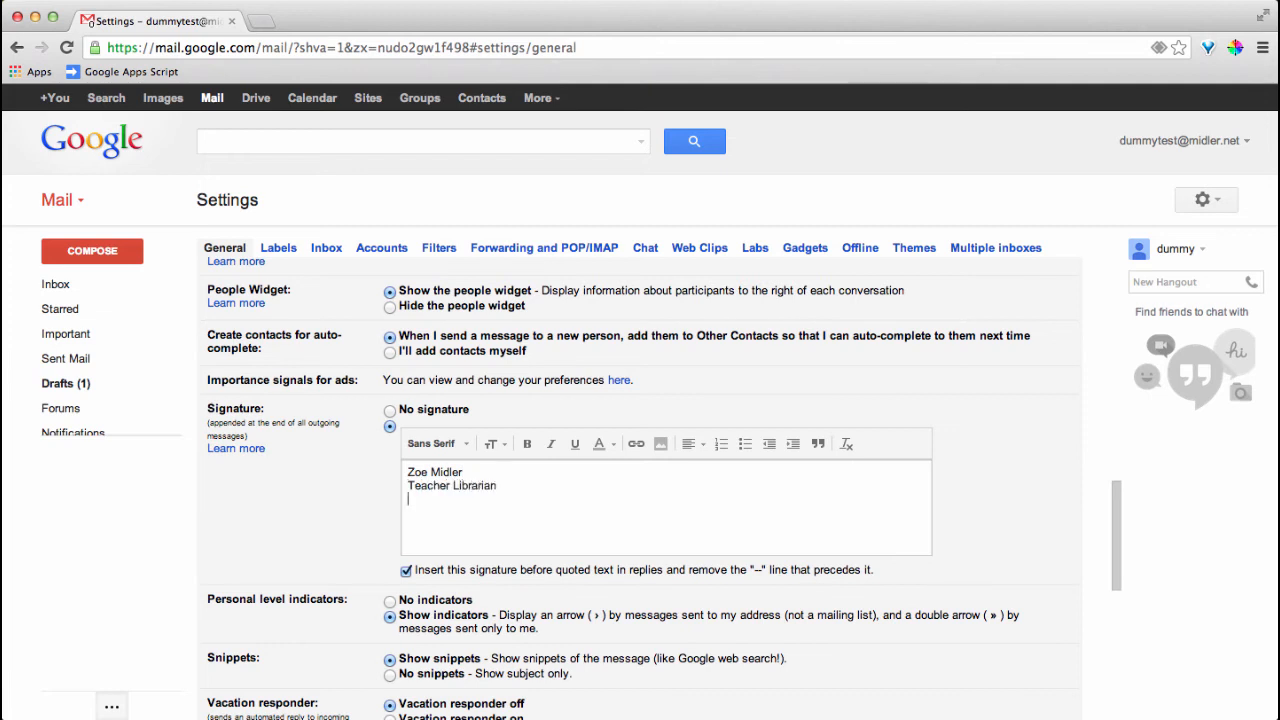
{"action": "key", "text": "Return"}
Add a Twitter handle line and a G+ line with the owner's name, then an empty line
{"action": "key", "text": "Return"}
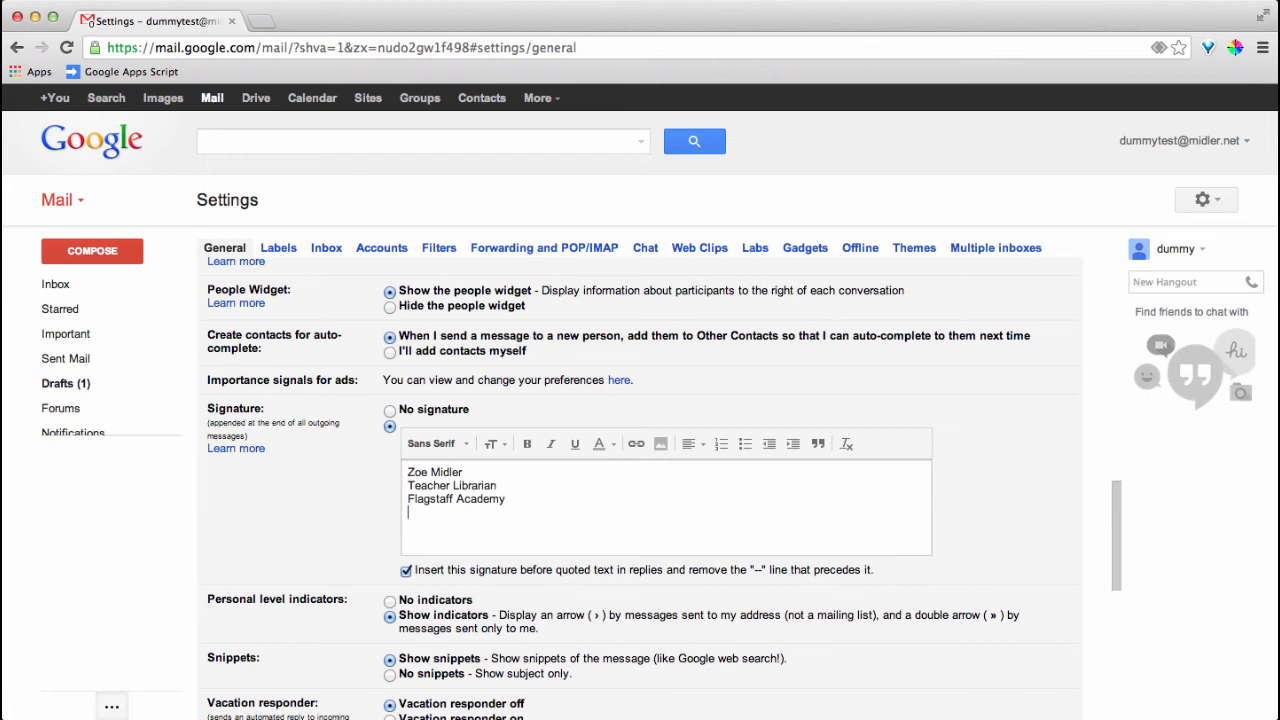
{"action": "key", "text": "Return"}
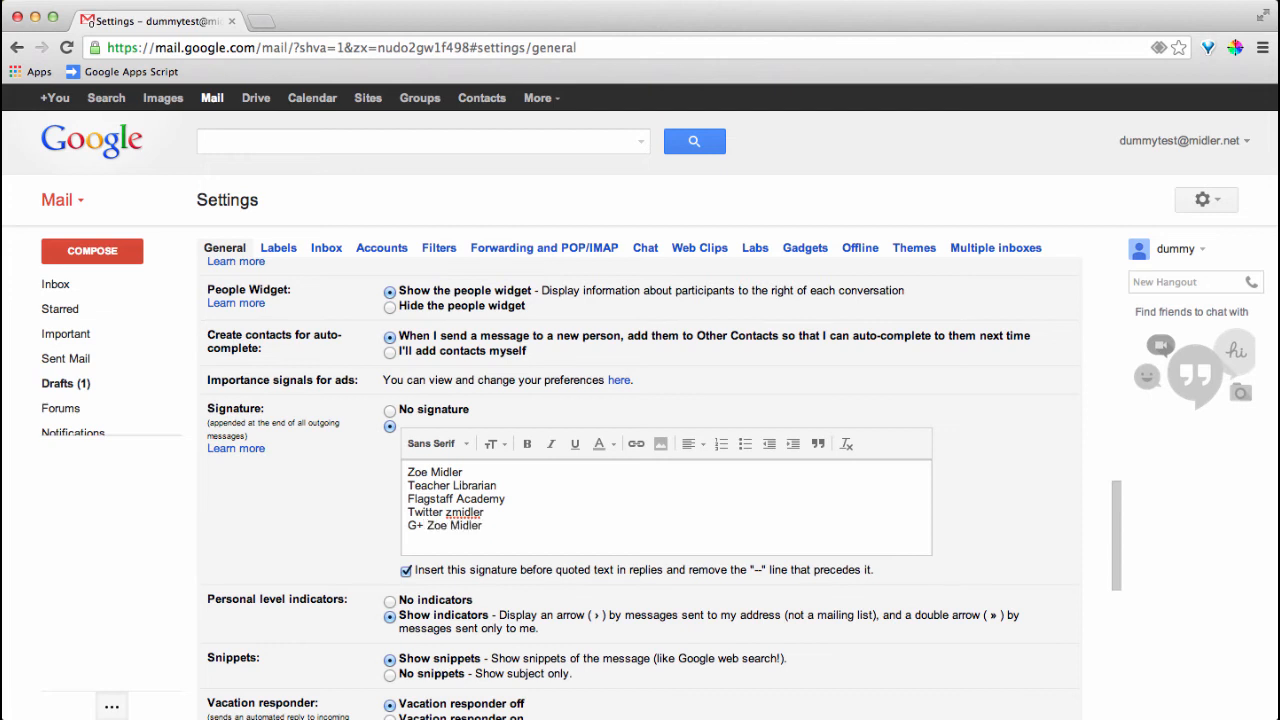
{"action": "key", "text": "Return"}
{"action": "key", "text": "Return"}
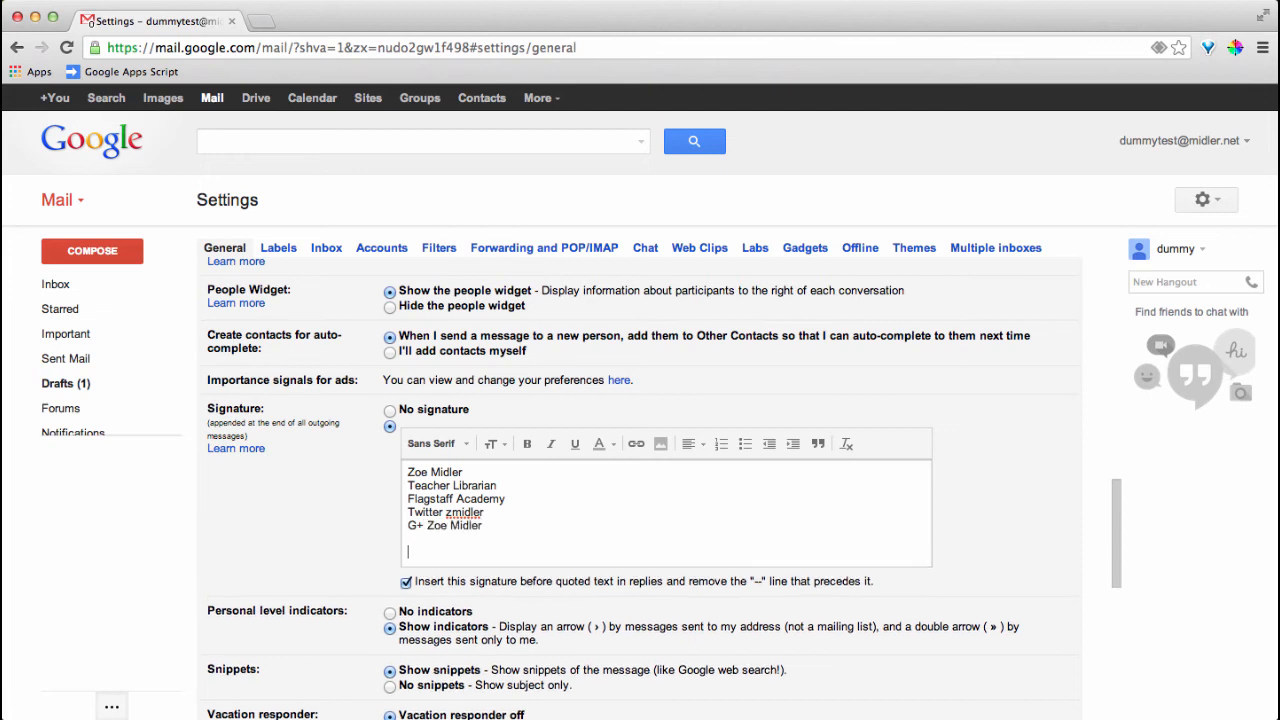
Select all five signature lines and set their font to Trebuchet MS
{"action": "scroll", "coordinate": [308, 476], "scroll_direction": "down", "scroll_amount": 1}
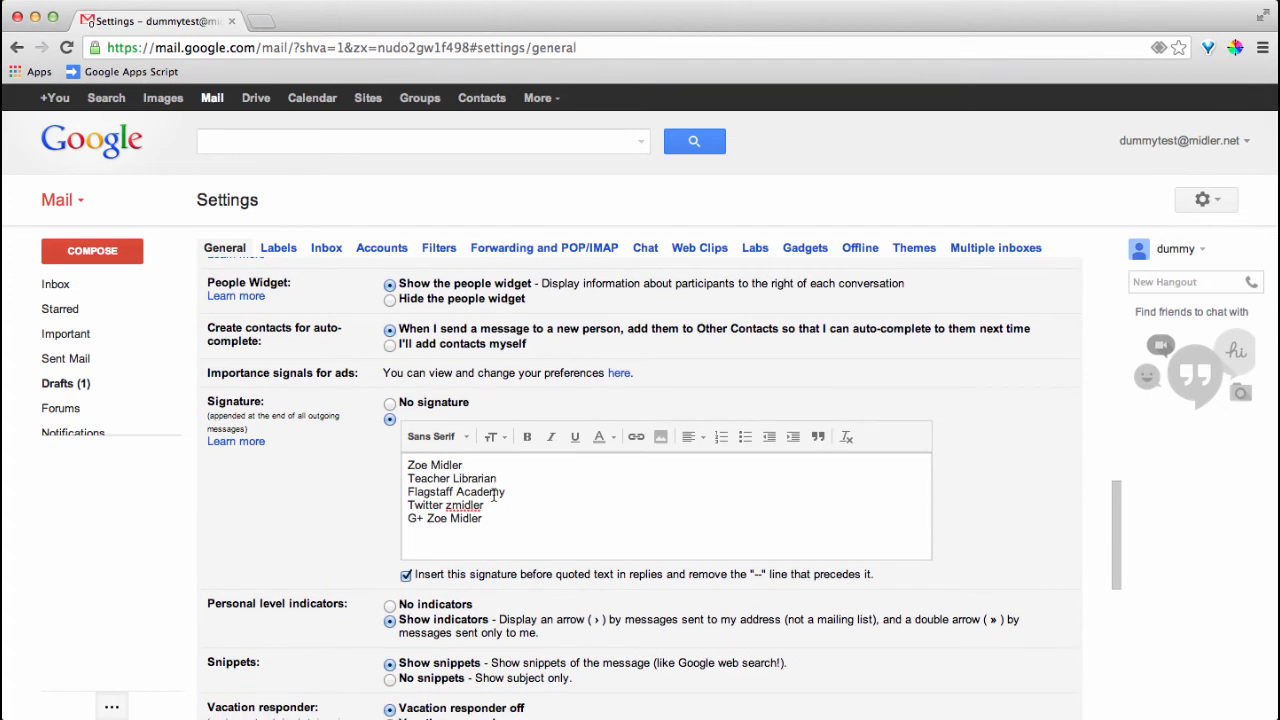
{"action": "left_click", "coordinate": [458, 439]}
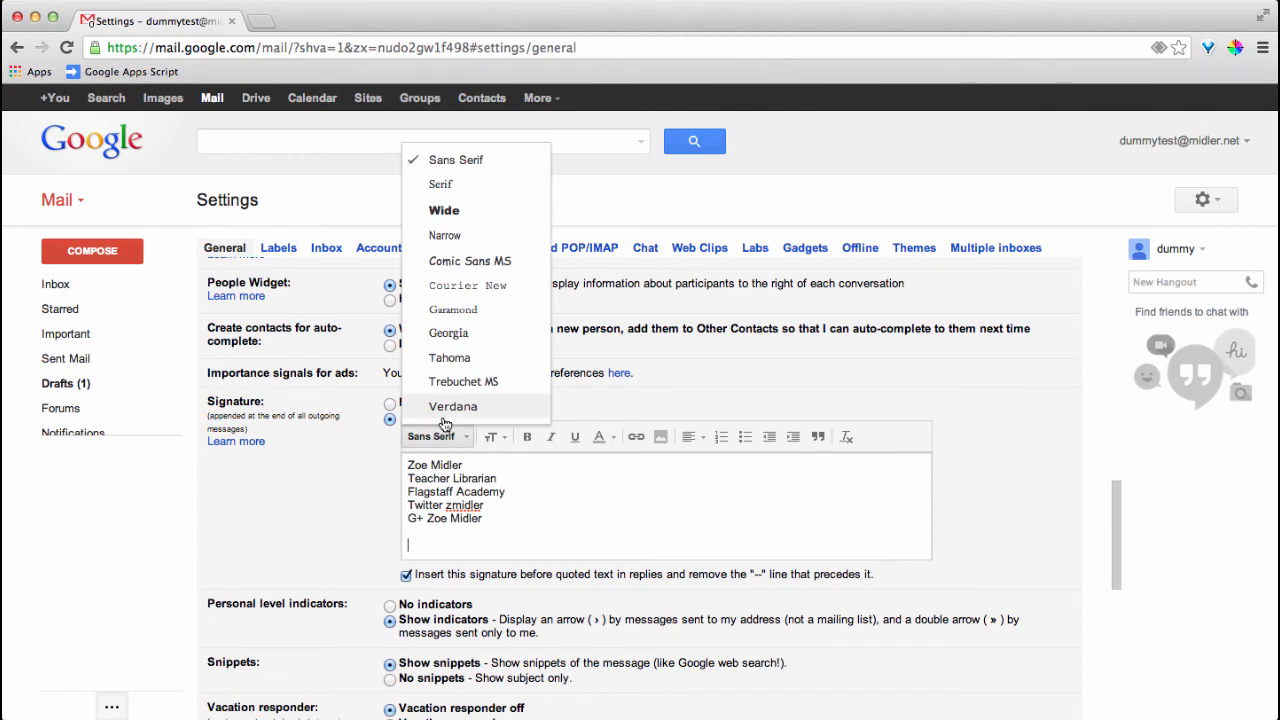
{"action": "left_click", "coordinate": [447, 388]}
{"action": "left_click_drag", "start_coordinate": [485, 522], "coordinate": [388, 448]}
{"action": "left_click", "coordinate": [436, 441]}
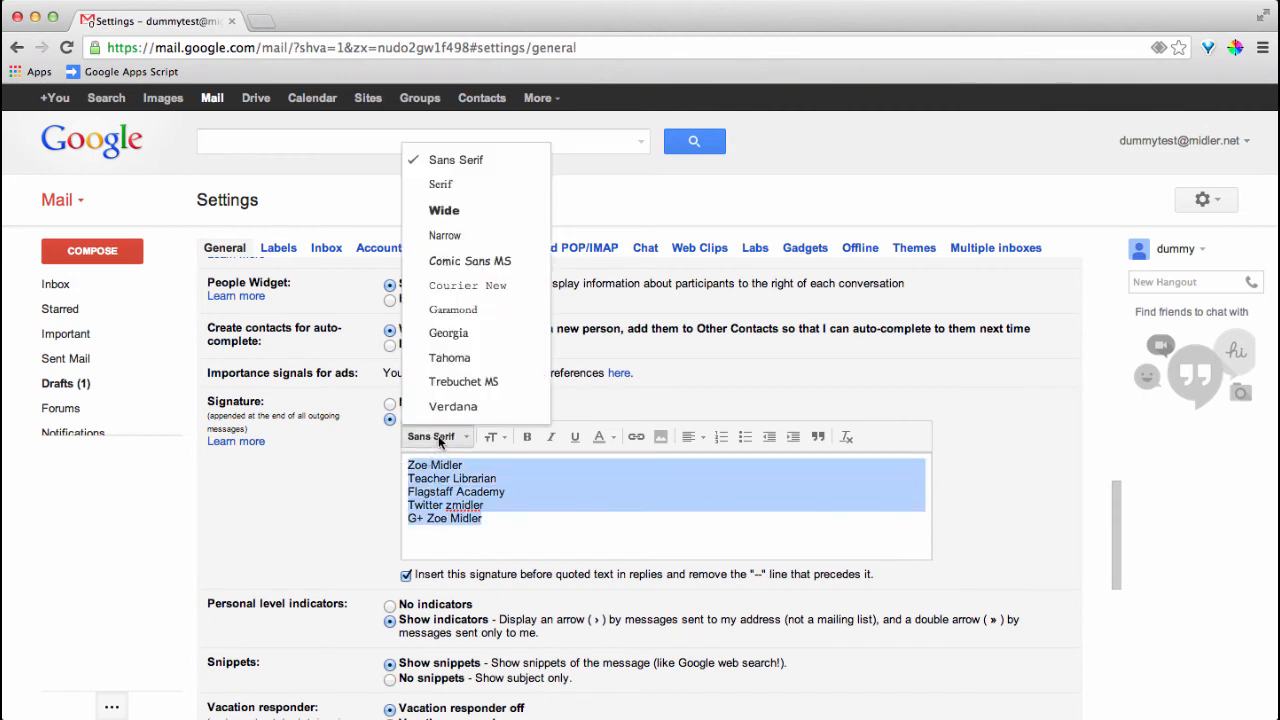
{"action": "left_click", "coordinate": [450, 382]}
Make the signature text Large and dark maroon, then select the name on the first line
{"action": "left_click", "coordinate": [494, 437]}
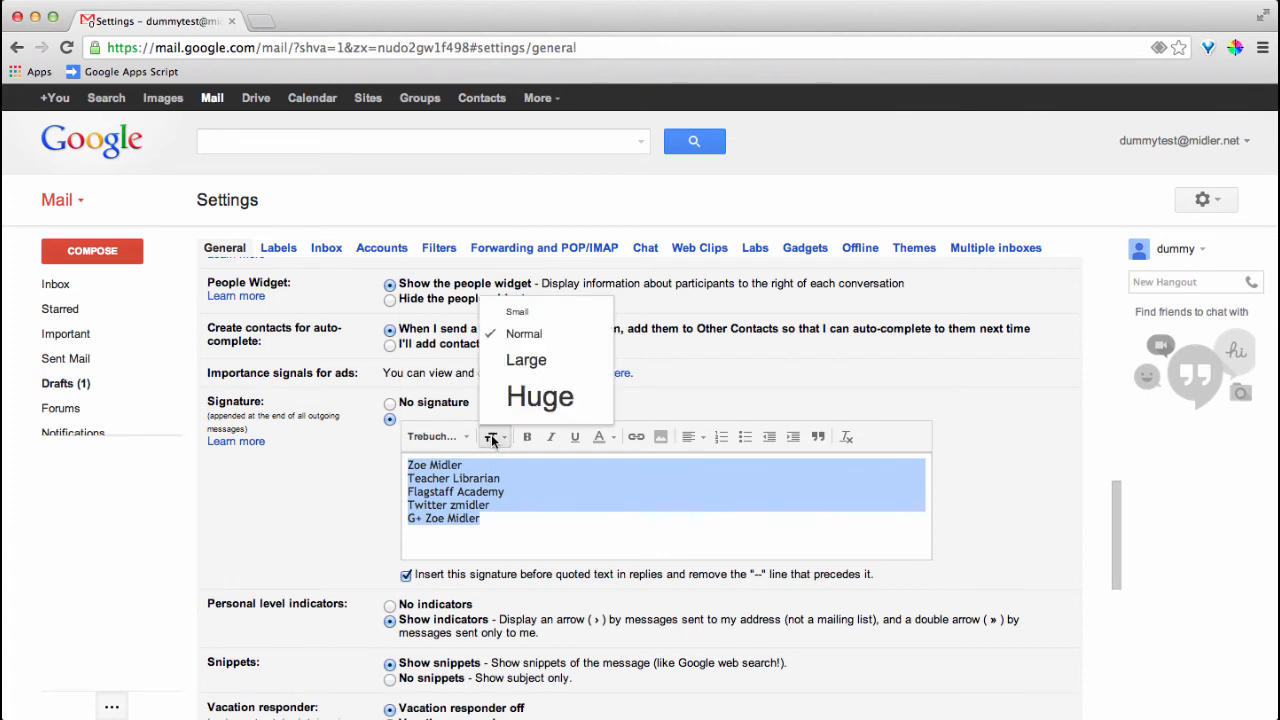
{"action": "left_click", "coordinate": [521, 359]}
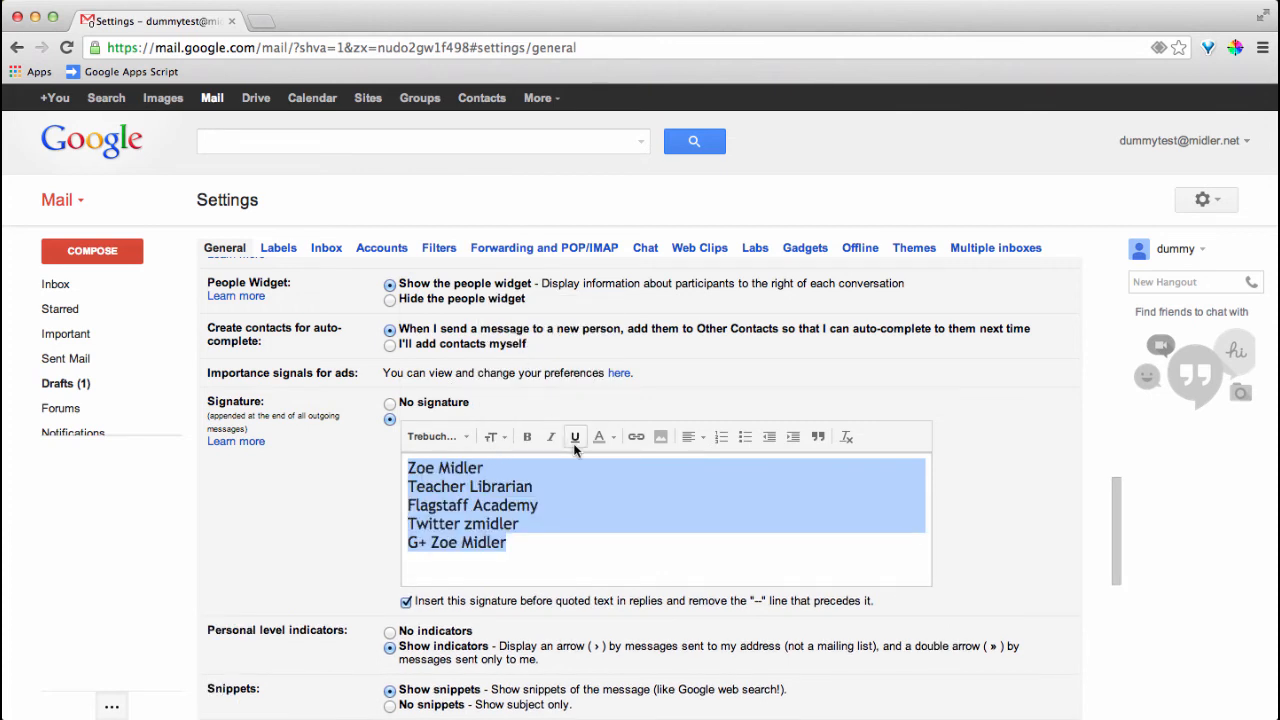
{"action": "left_click", "coordinate": [606, 435]}
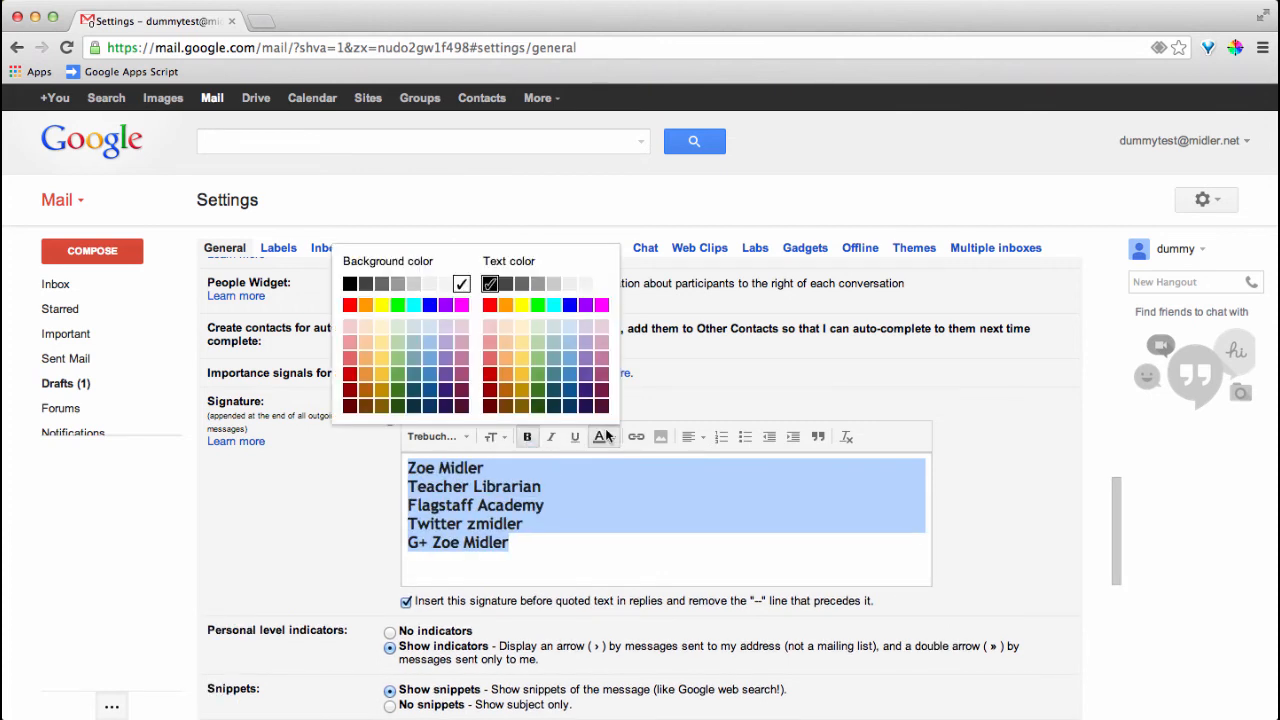
{"action": "left_click", "coordinate": [599, 404]}
{"action": "left_click", "coordinate": [586, 492]}
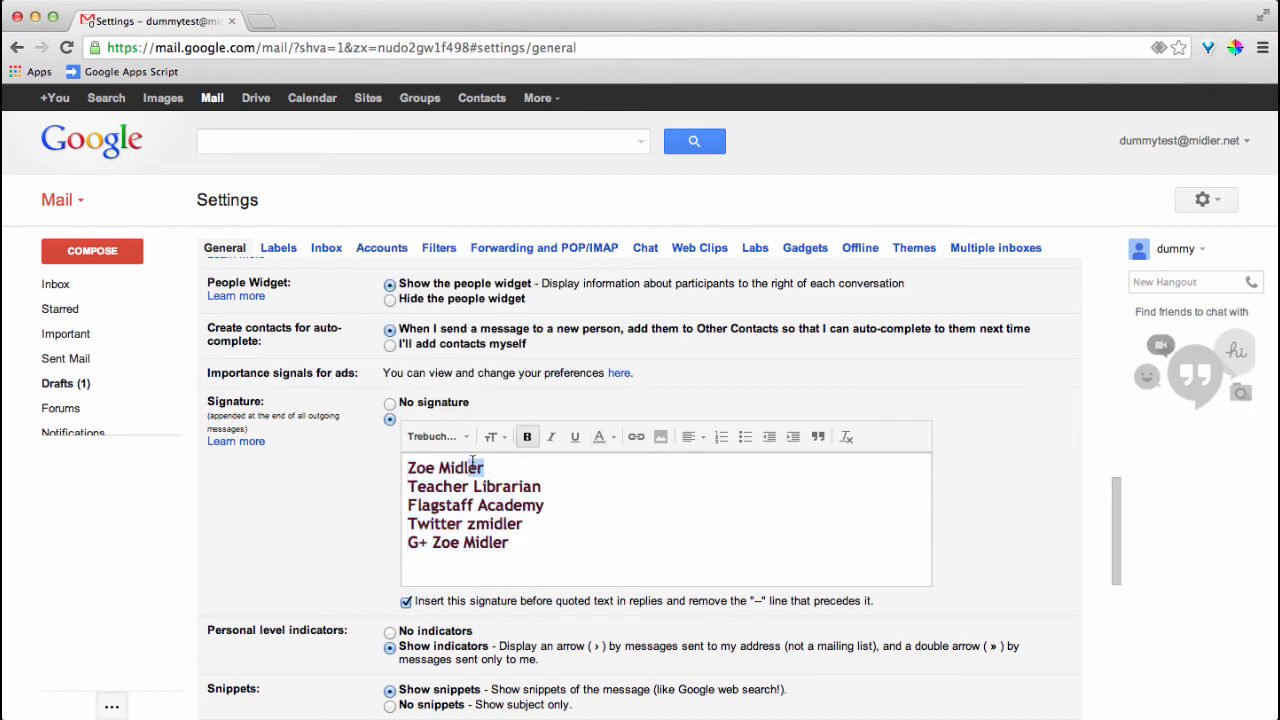
{"action": "left_click_drag", "start_coordinate": [485, 467], "coordinate": [408, 467]}
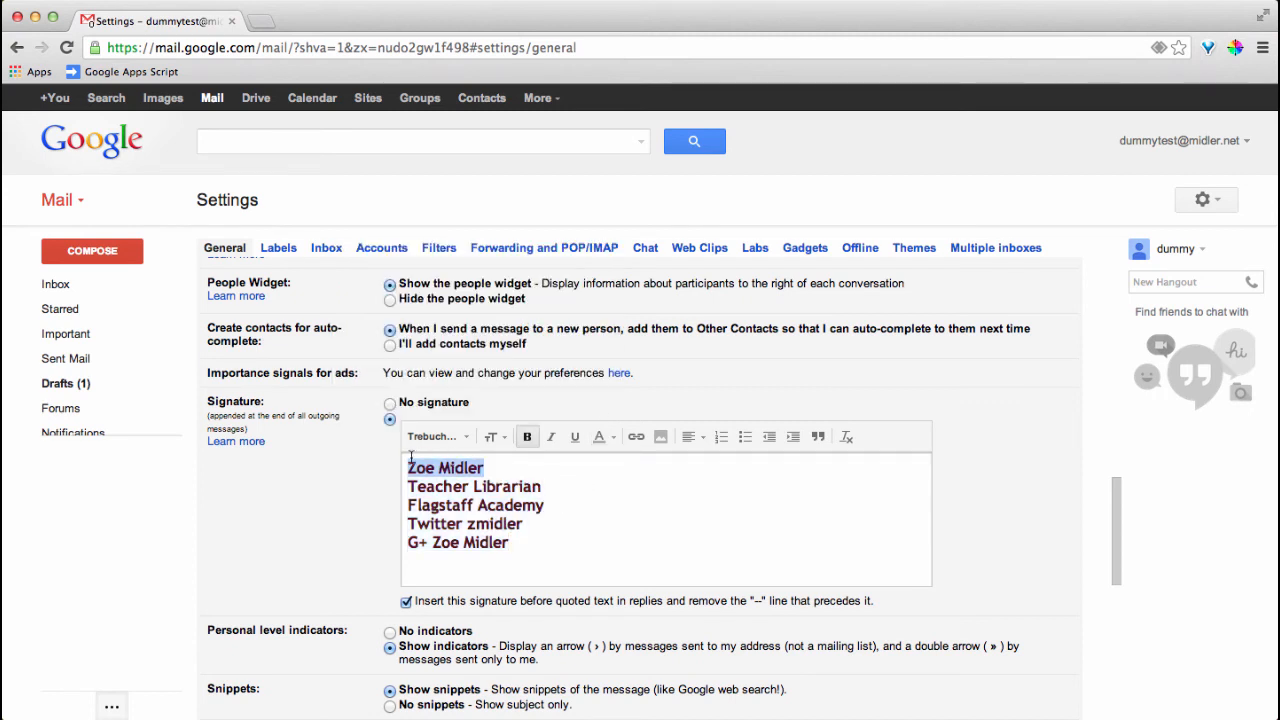
Link the signature's first-line name to a mailto: URL with the owner's e-mail address
{"action": "left_click", "coordinate": [636, 437]}
{"action": "type", "text": "ma"}
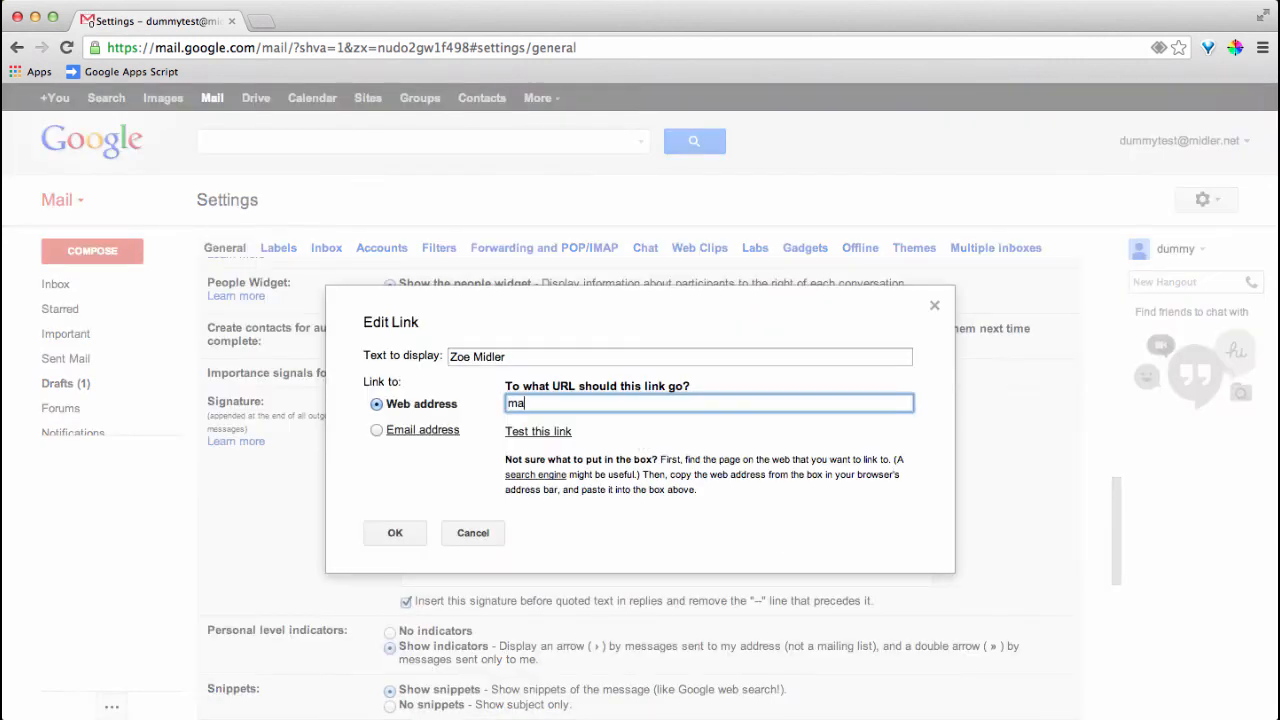
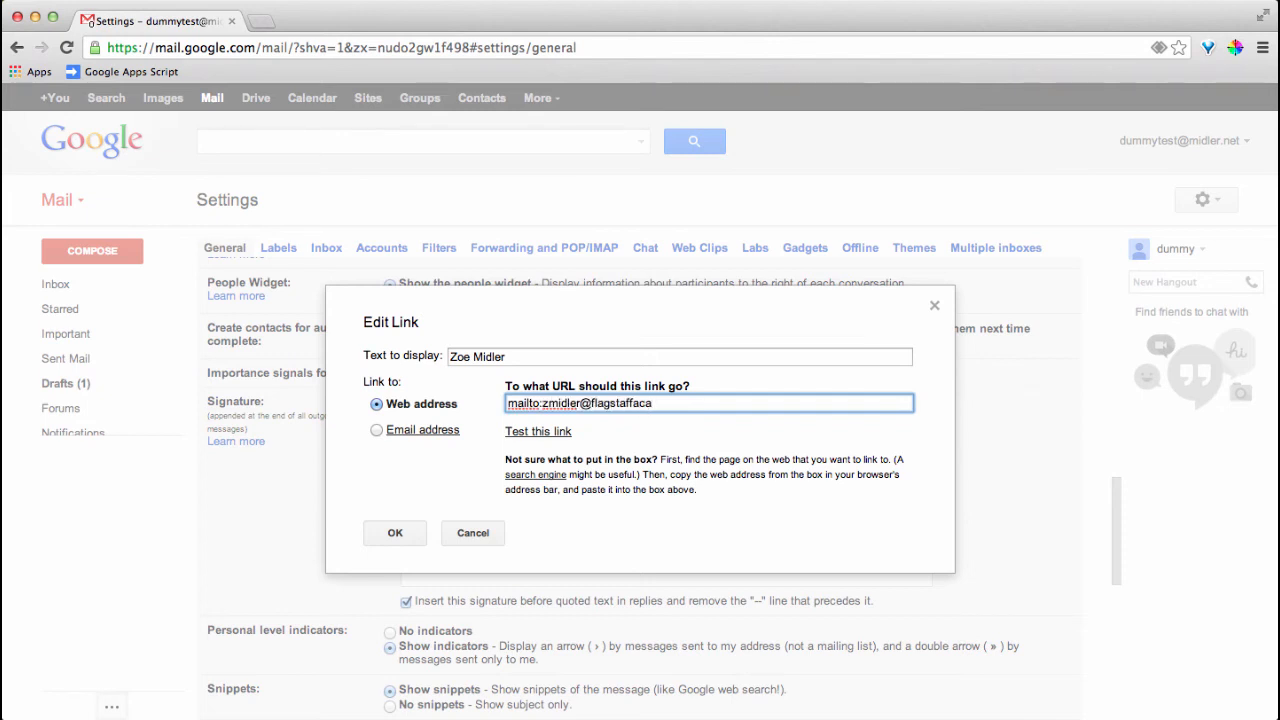
{"action": "left_click", "coordinate": [420, 530]}
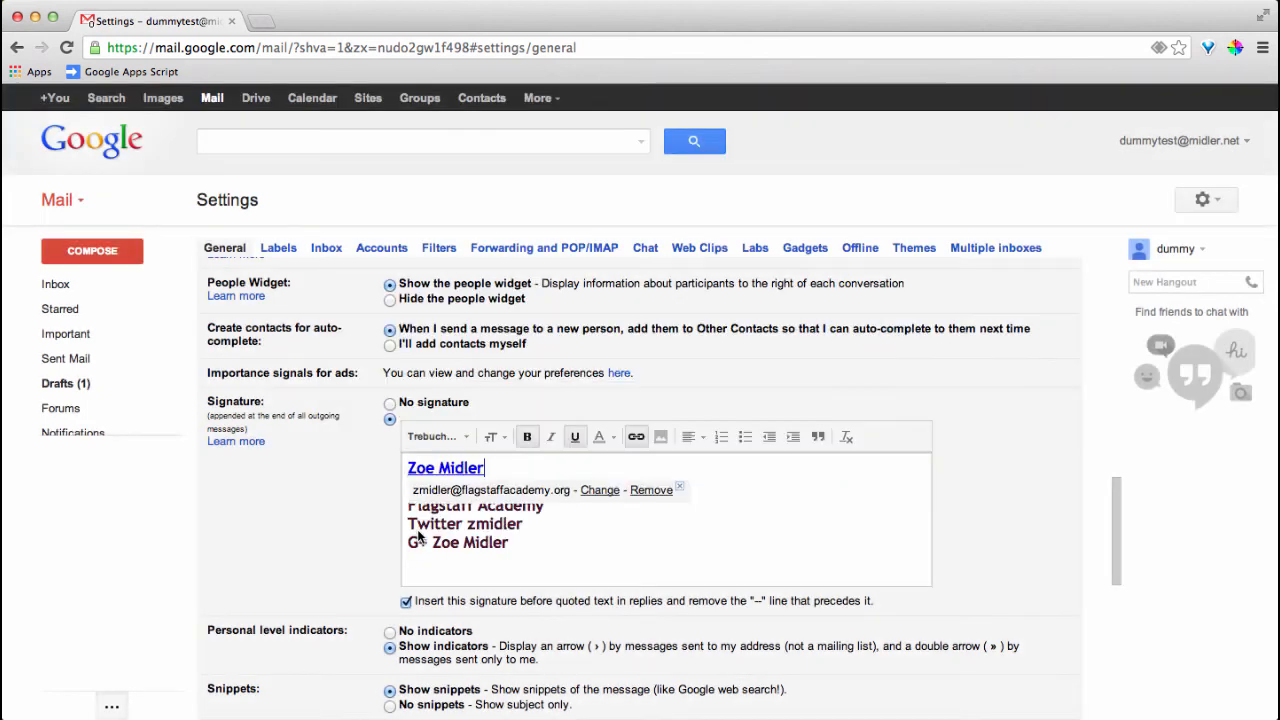
{"action": "left_click", "coordinate": [525, 474]}
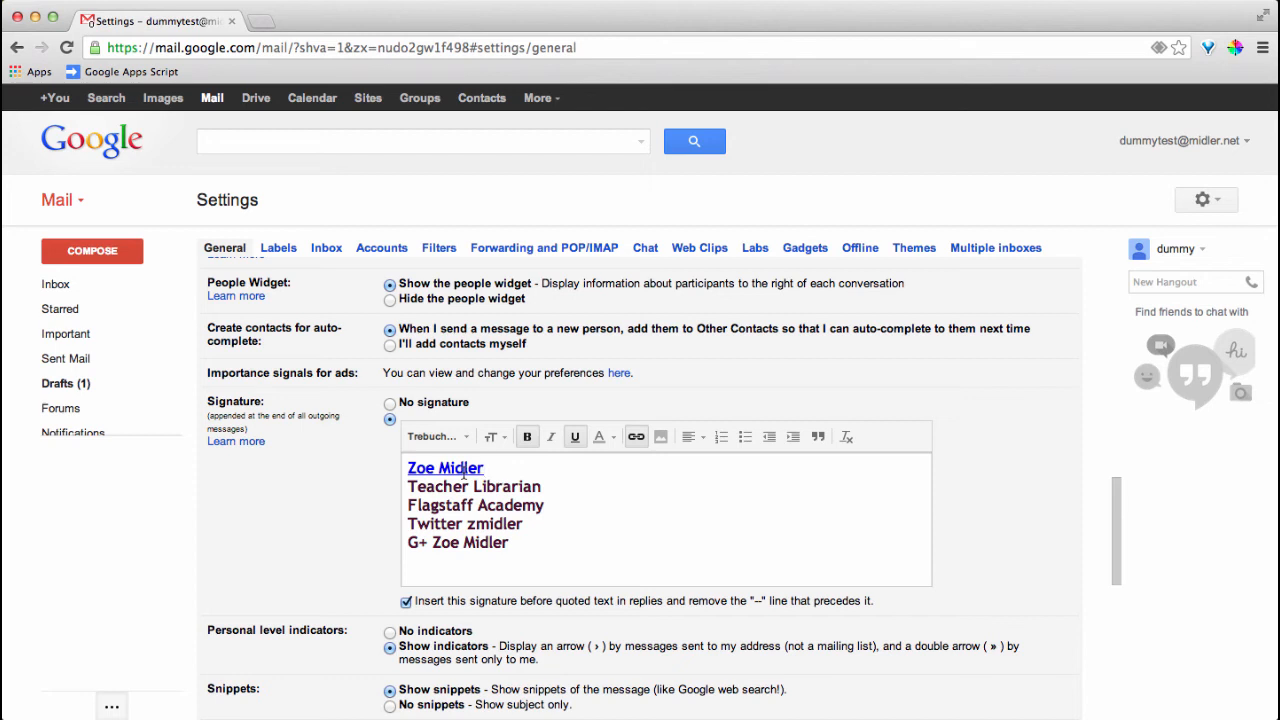
Uncheck 'Insert this signature before quoted text in replies'
{"action": "scroll", "coordinate": [477, 507], "scroll_direction": "down", "scroll_amount": 2}
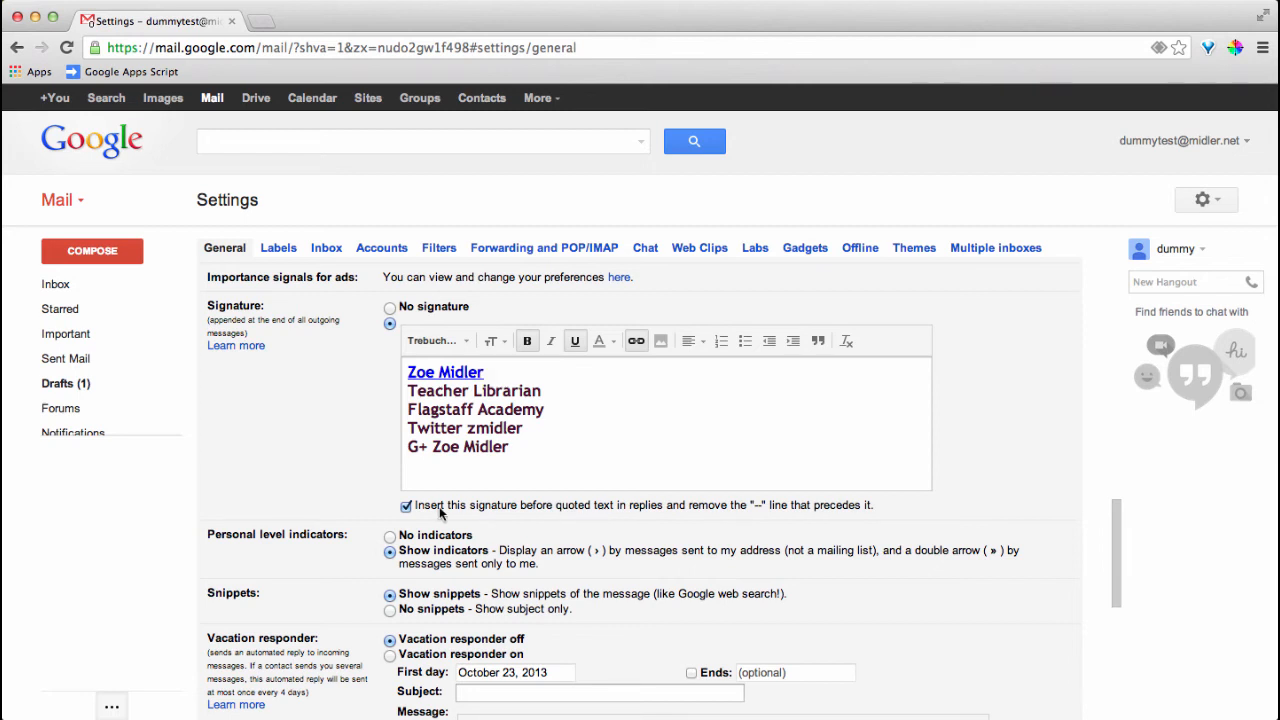
{"action": "left_click", "coordinate": [406, 510]}
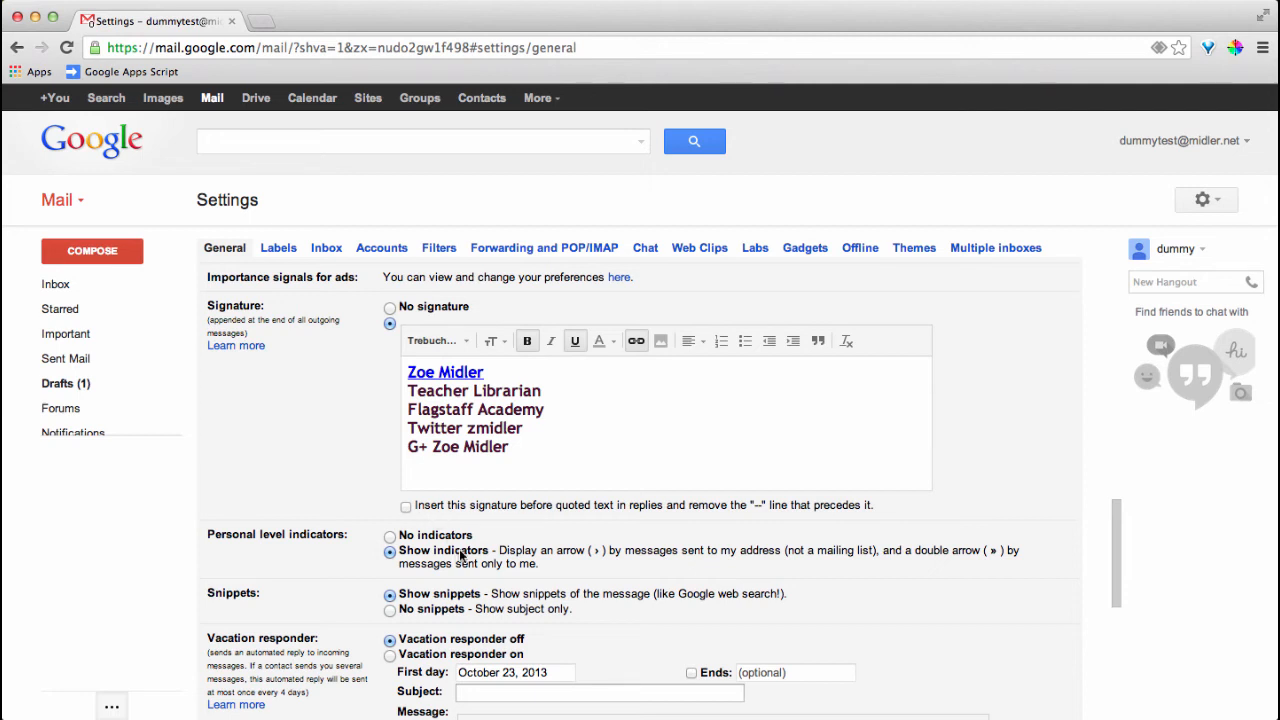
{"action": "scroll", "coordinate": [461, 556], "scroll_direction": "down", "scroll_amount": 2}
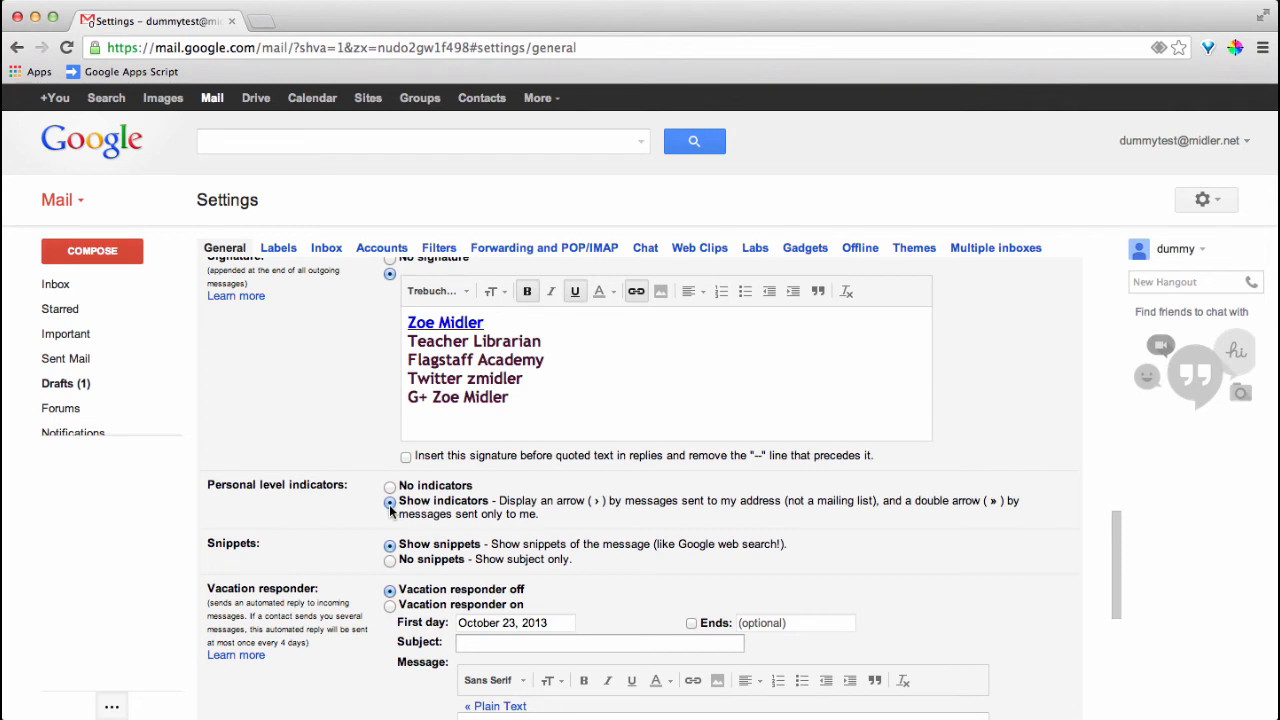
{"action": "scroll", "coordinate": [391, 510], "scroll_direction": "down", "scroll_amount": 2}
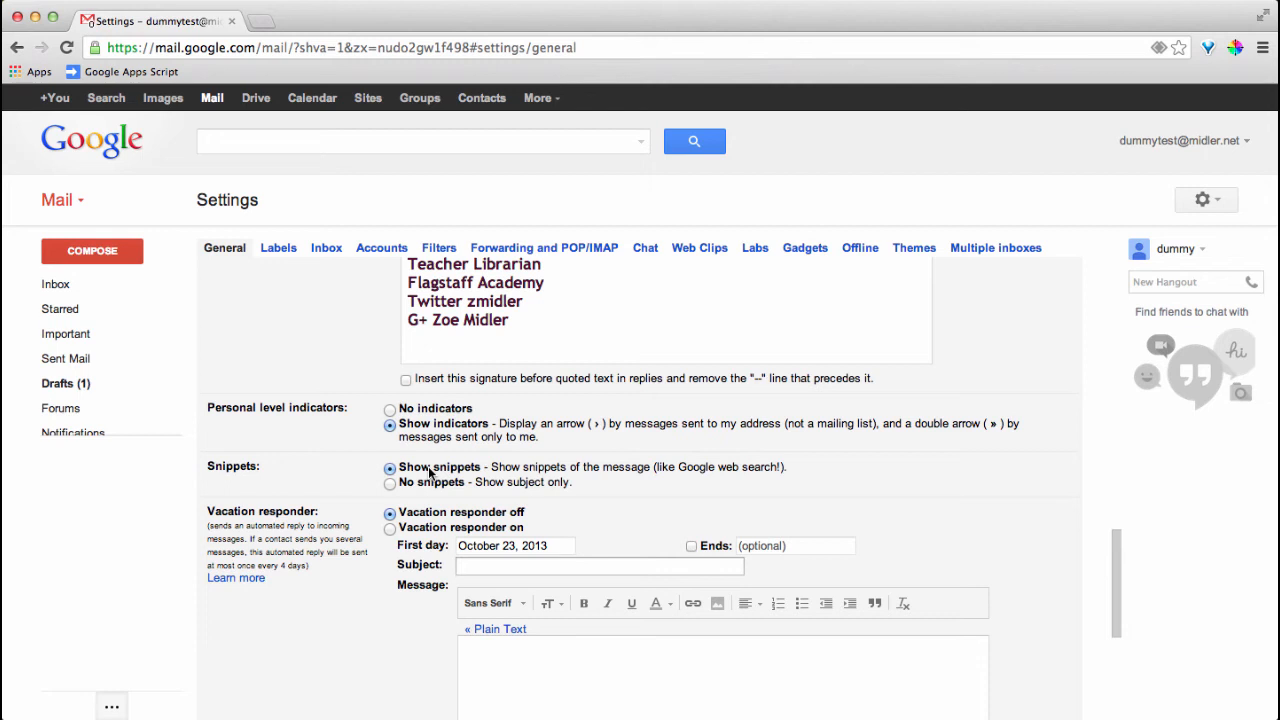
{"action": "scroll", "coordinate": [430, 473], "scroll_direction": "down", "scroll_amount": 2}
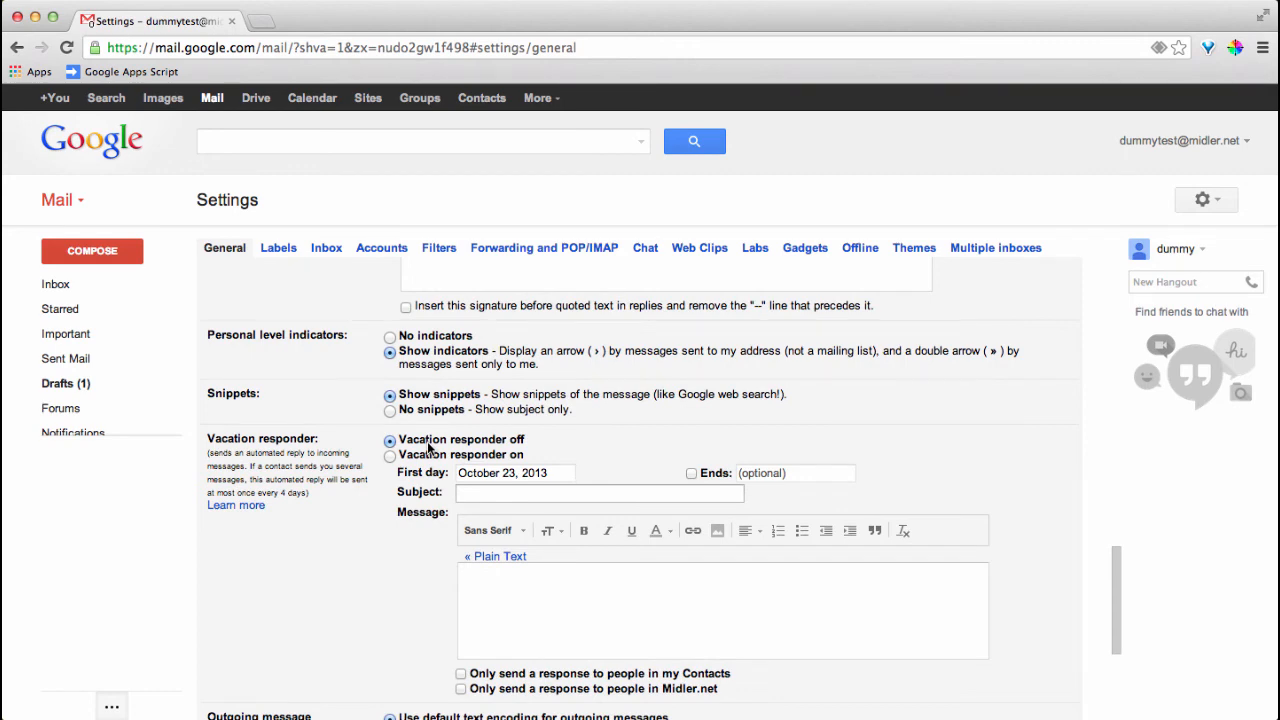
Keep the default encoding for outgoing messages
{"action": "scroll", "coordinate": [428, 447], "scroll_direction": "down", "scroll_amount": 2}
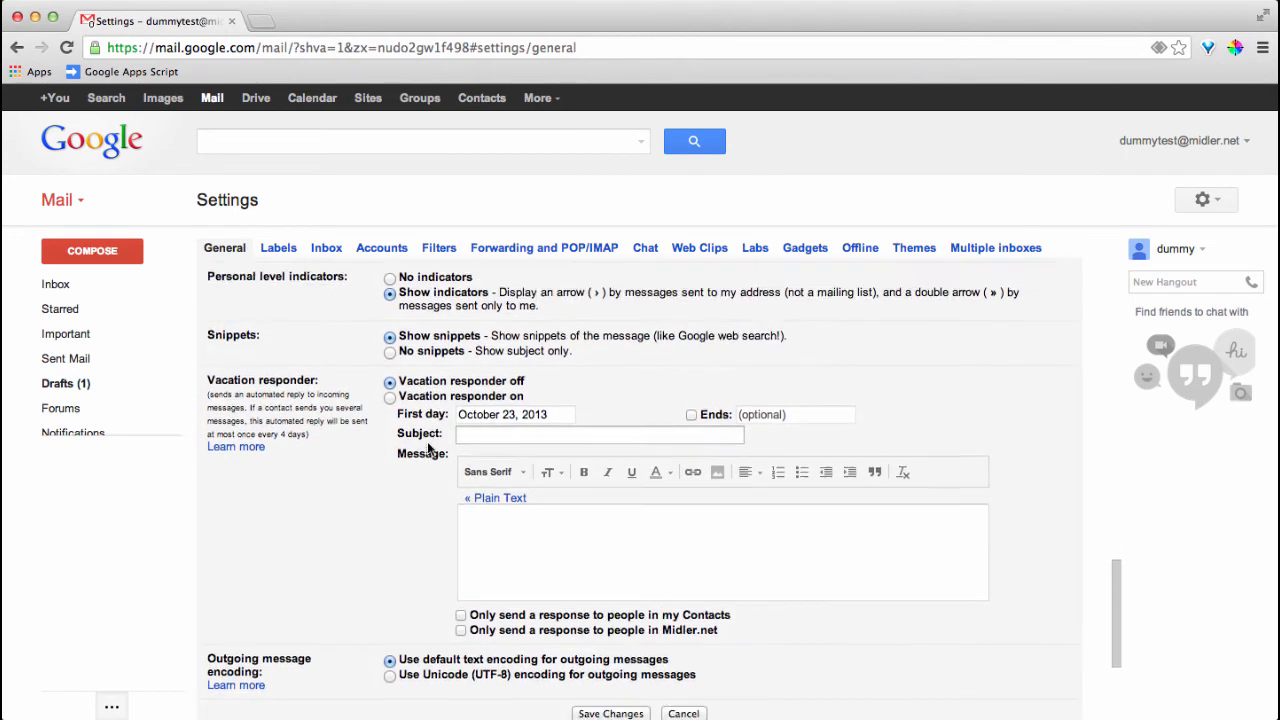
{"action": "scroll", "coordinate": [428, 447], "scroll_direction": "down", "scroll_amount": 2}
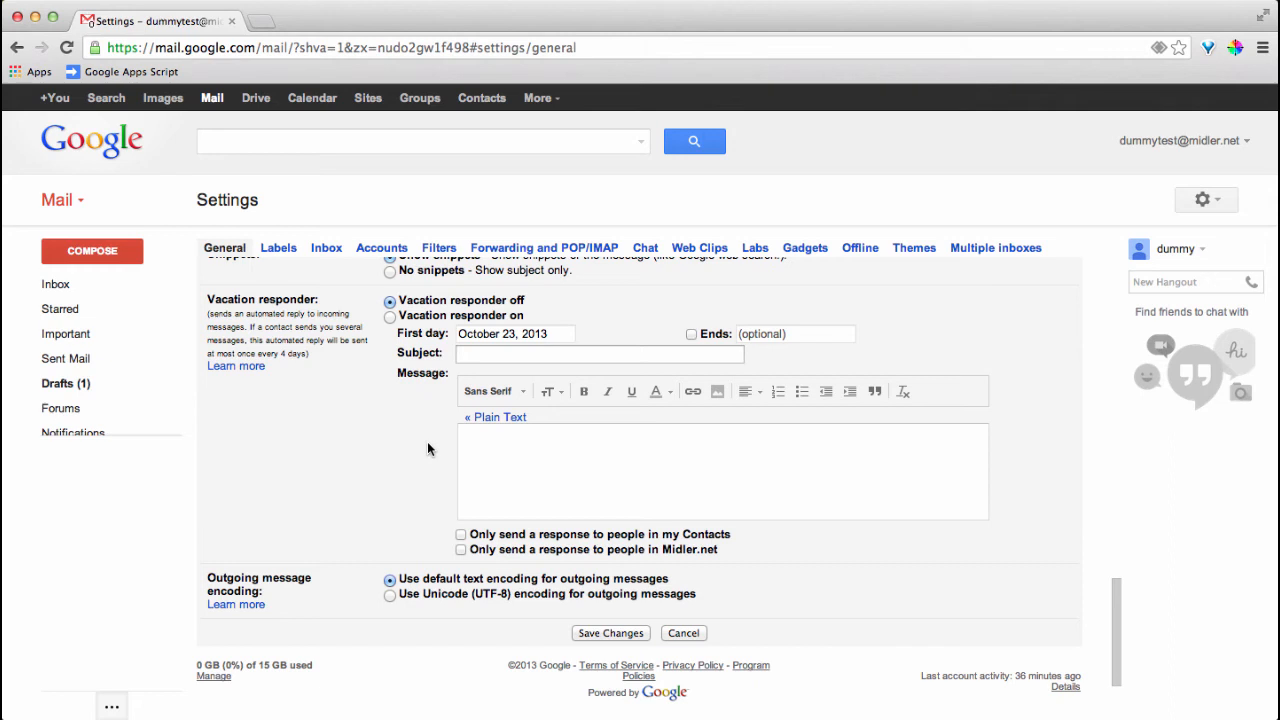
{"action": "scroll", "coordinate": [427, 448], "scroll_direction": "down", "scroll_amount": 1}
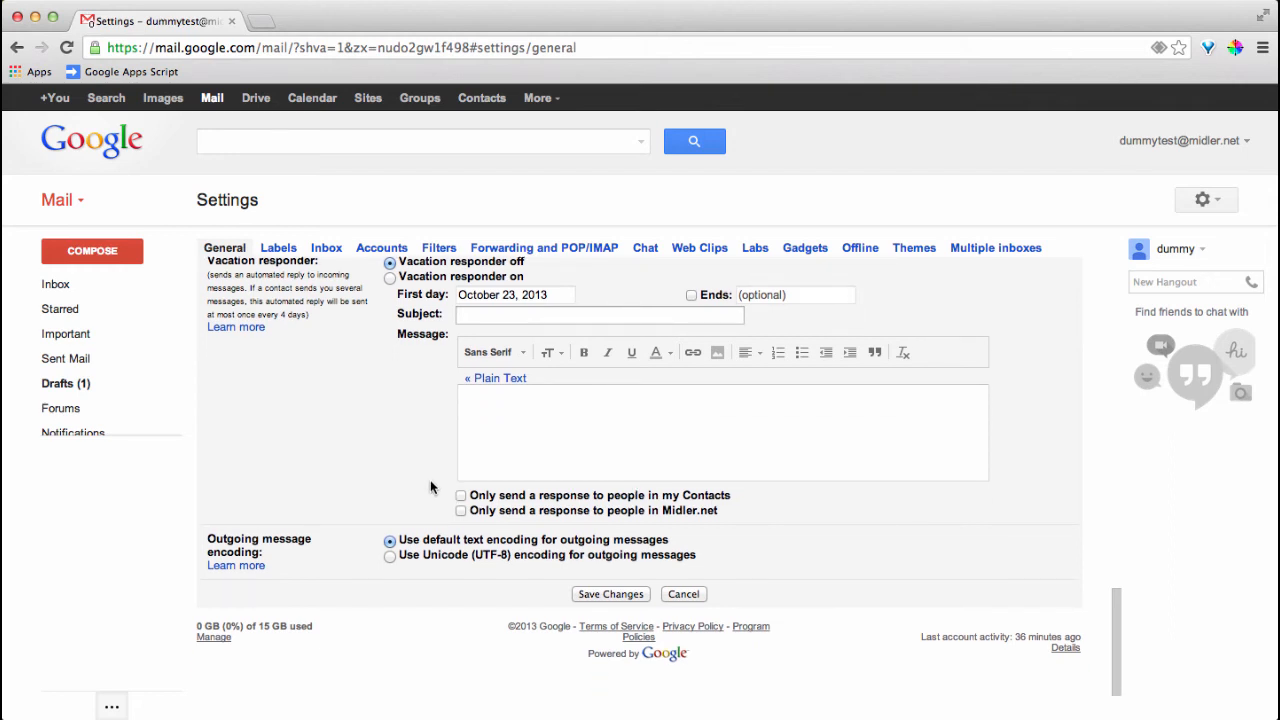
{"action": "scroll", "coordinate": [431, 488], "scroll_direction": "down", "scroll_amount": 1}
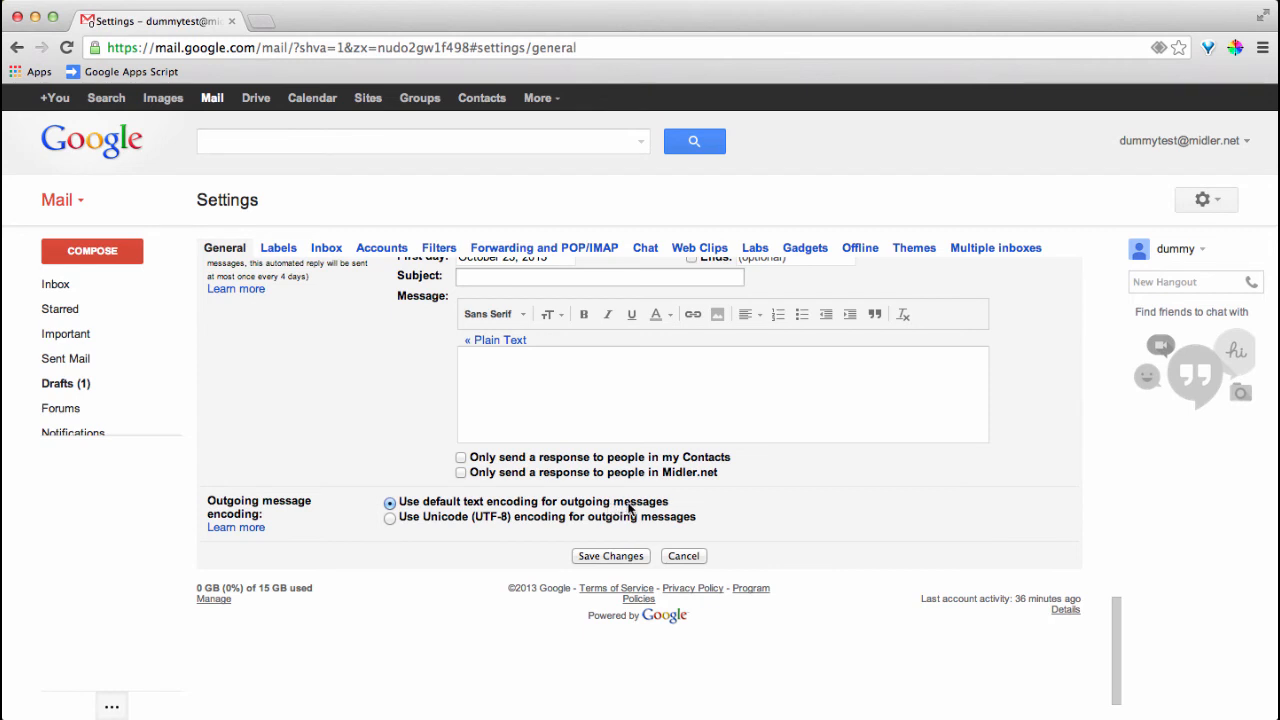
{"action": "left_click", "coordinate": [390, 504]}
Save the changed signature settings
{"action": "left_click", "coordinate": [594, 556]}
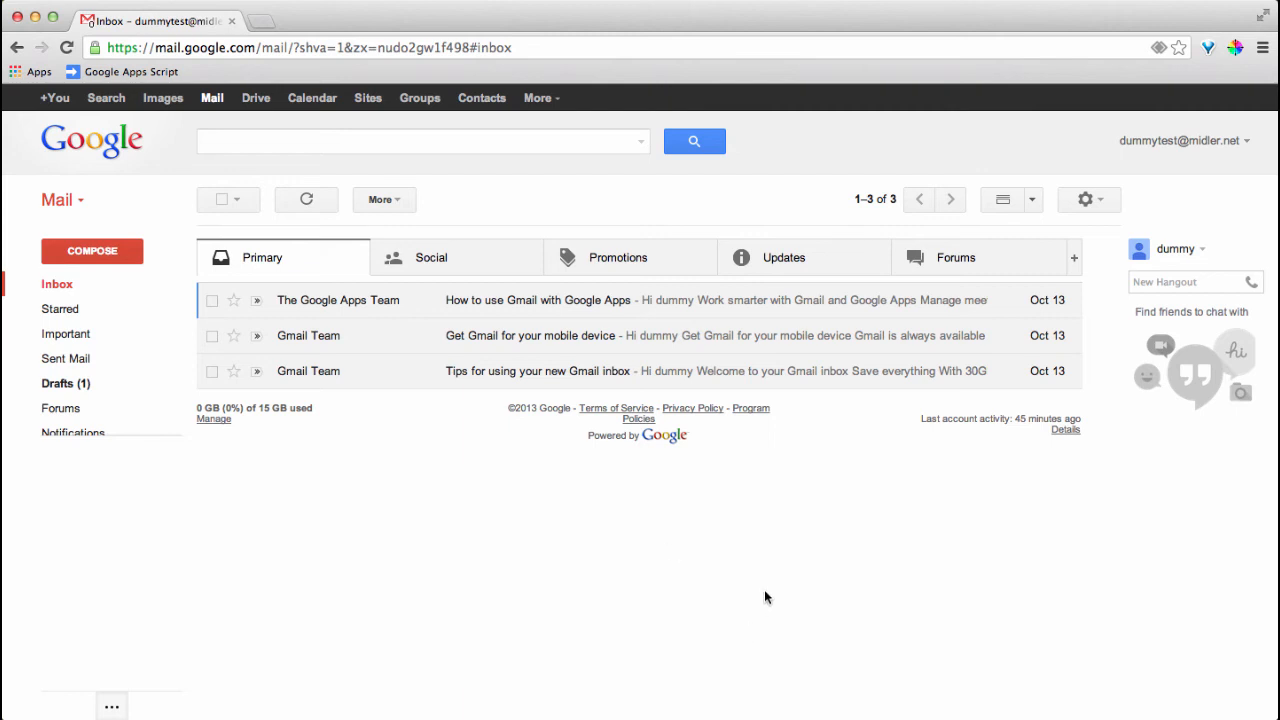
{"action": "left_click", "coordinate": [1085, 200]}
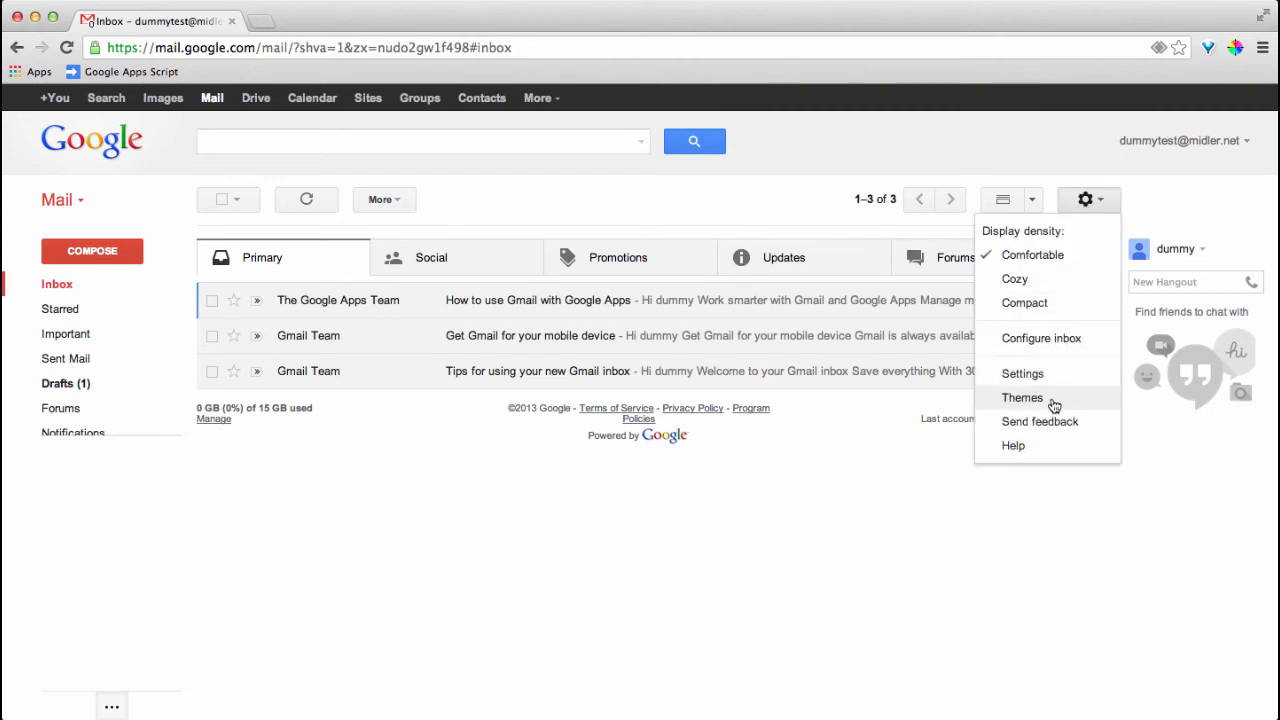
{"action": "left_click", "coordinate": [1088, 200]}
Apply the Pebbles HD theme from the Themes settings
{"action": "left_click", "coordinate": [1092, 202]}
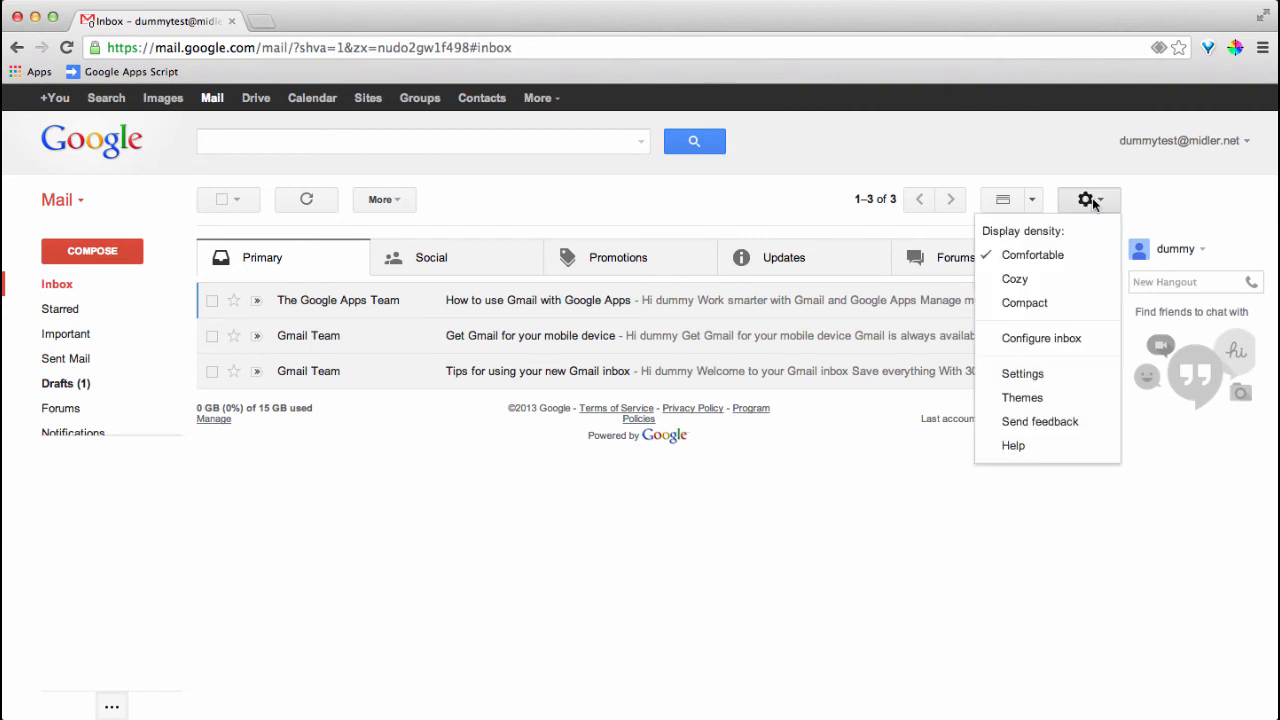
{"action": "left_click", "coordinate": [1040, 399]}
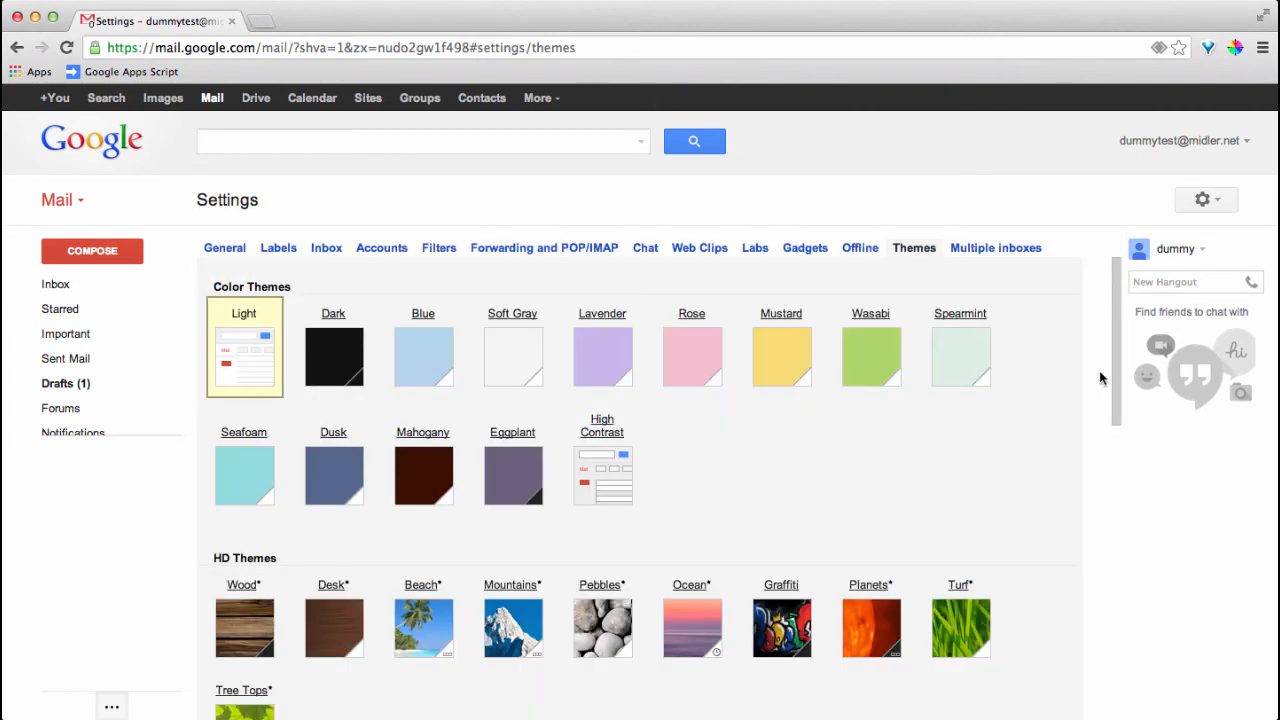
{"action": "mouse_move", "coordinate": [1115, 363]}
{"action": "left_mouse_down"}
{"action": "mouse_move", "coordinate": [1116, 413]}
{"action": "mouse_move", "coordinate": [1116, 364]}
{"action": "left_mouse_up"}
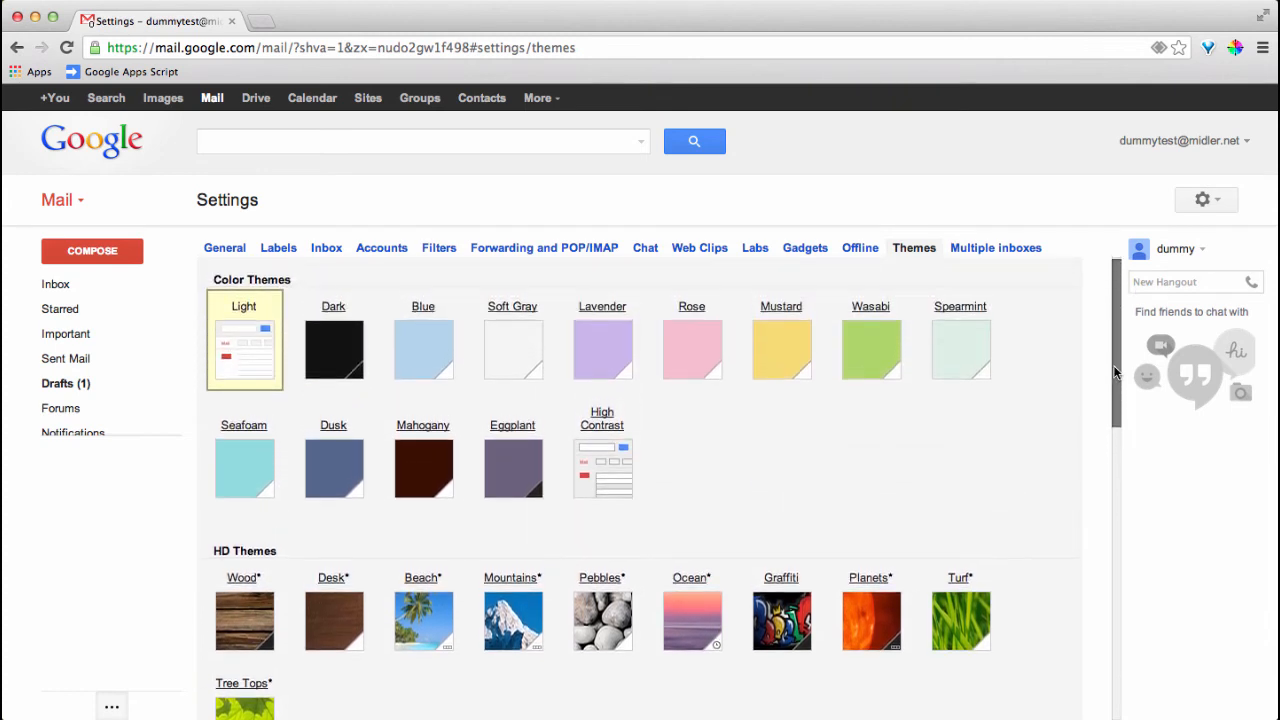
{"action": "left_click", "coordinate": [606, 640]}
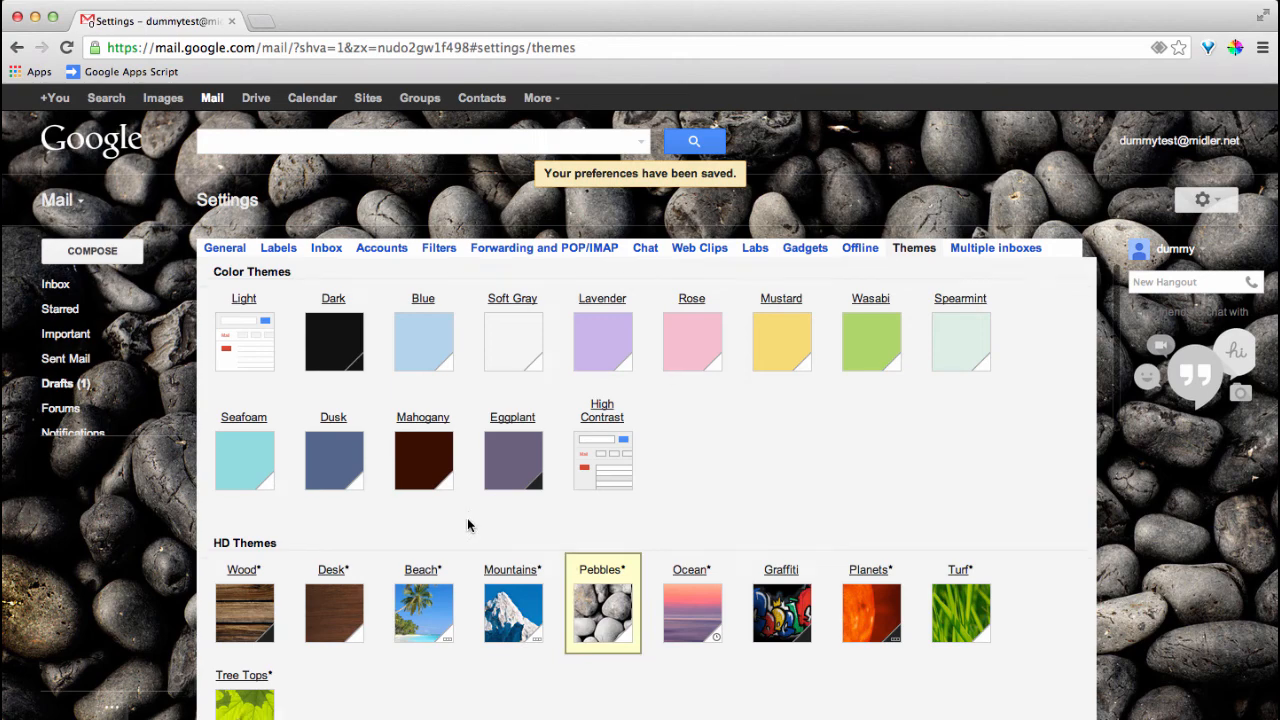
{"action": "scroll", "coordinate": [468, 526], "scroll_direction": "down", "scroll_amount": 5}
{"action": "scroll", "coordinate": [467, 526], "scroll_direction": "down", "scroll_amount": 2}
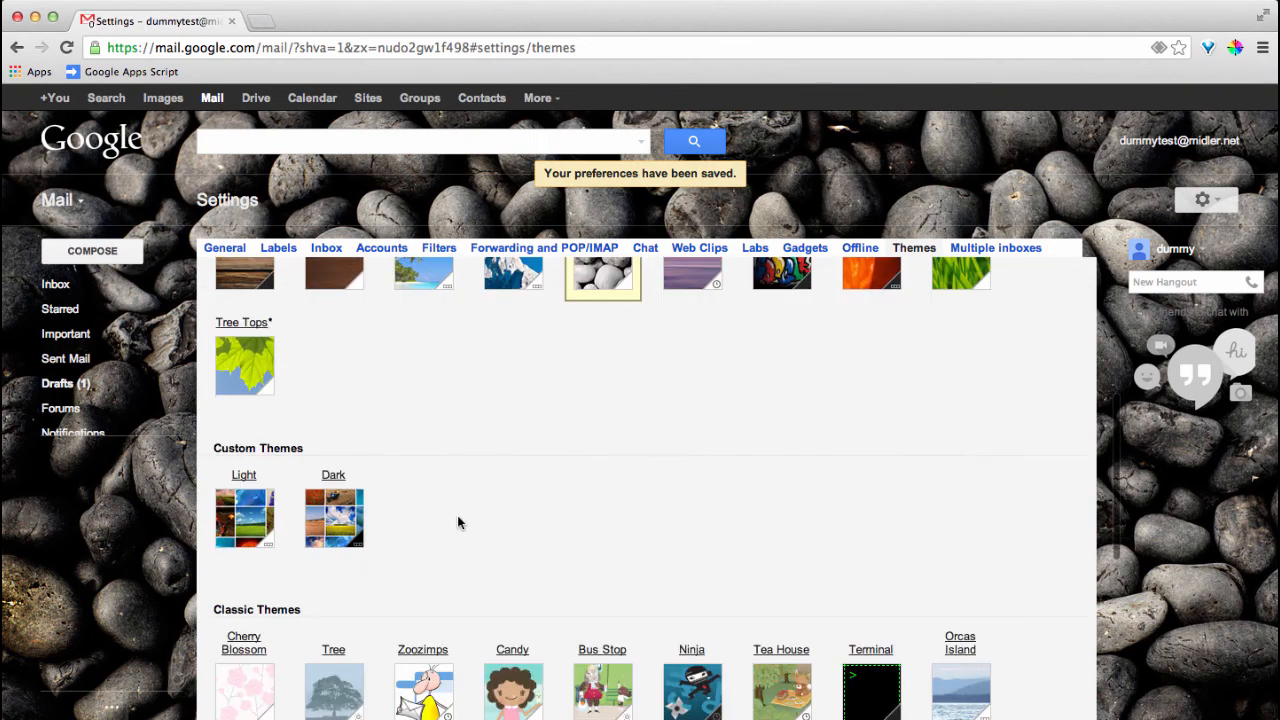
Switch to the Light custom theme, cancelling the background photo upload so the image stays unchanged
{"action": "left_click", "coordinate": [276, 511]}
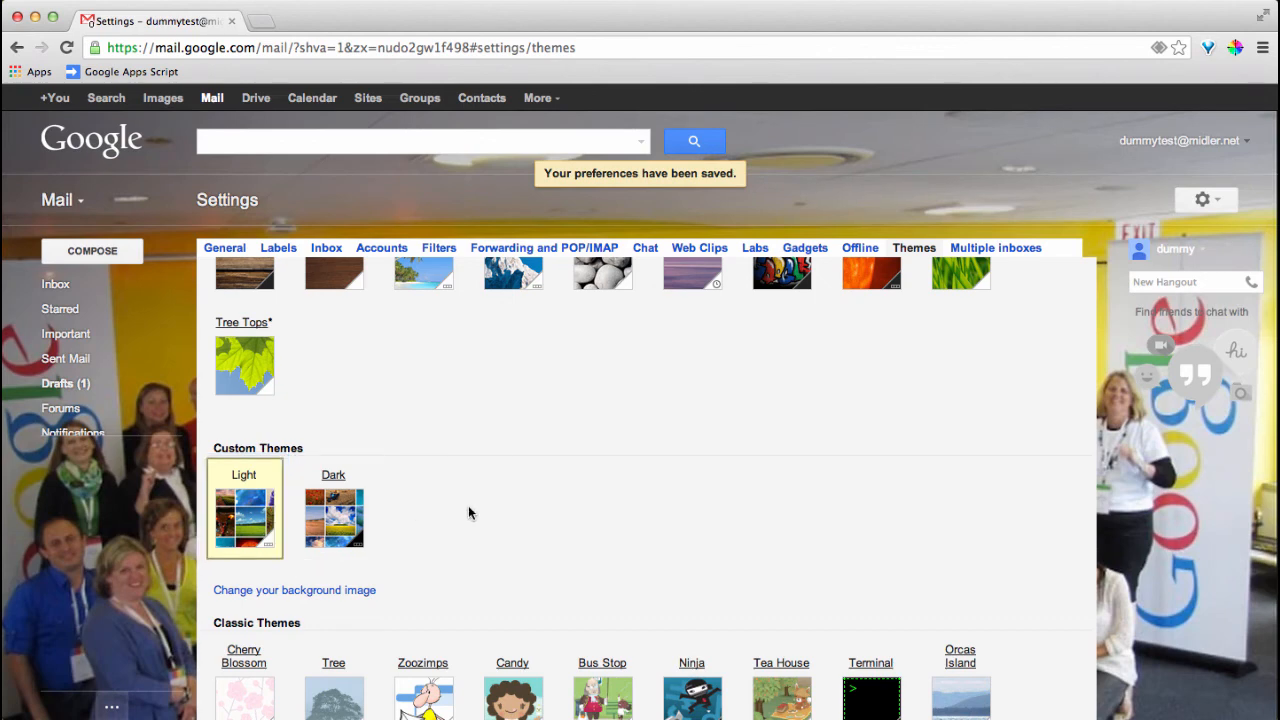
{"action": "left_click", "coordinate": [323, 591]}
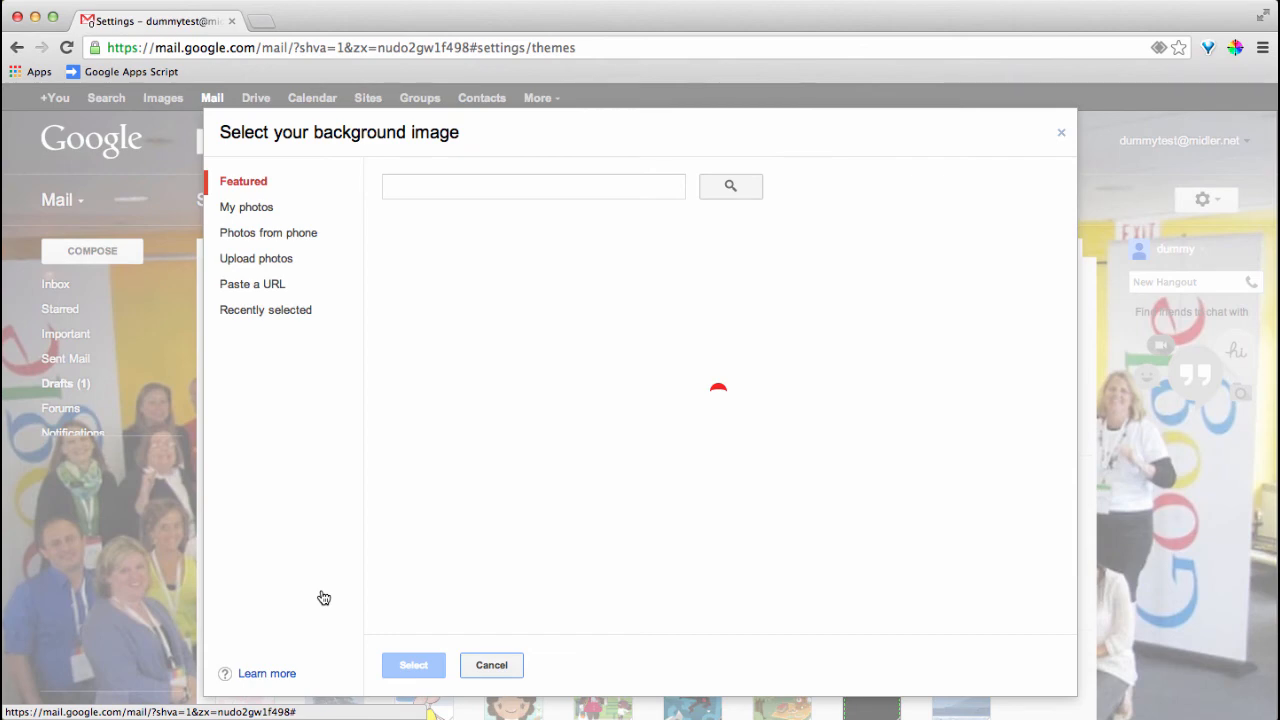
{"action": "left_click", "coordinate": [285, 262]}
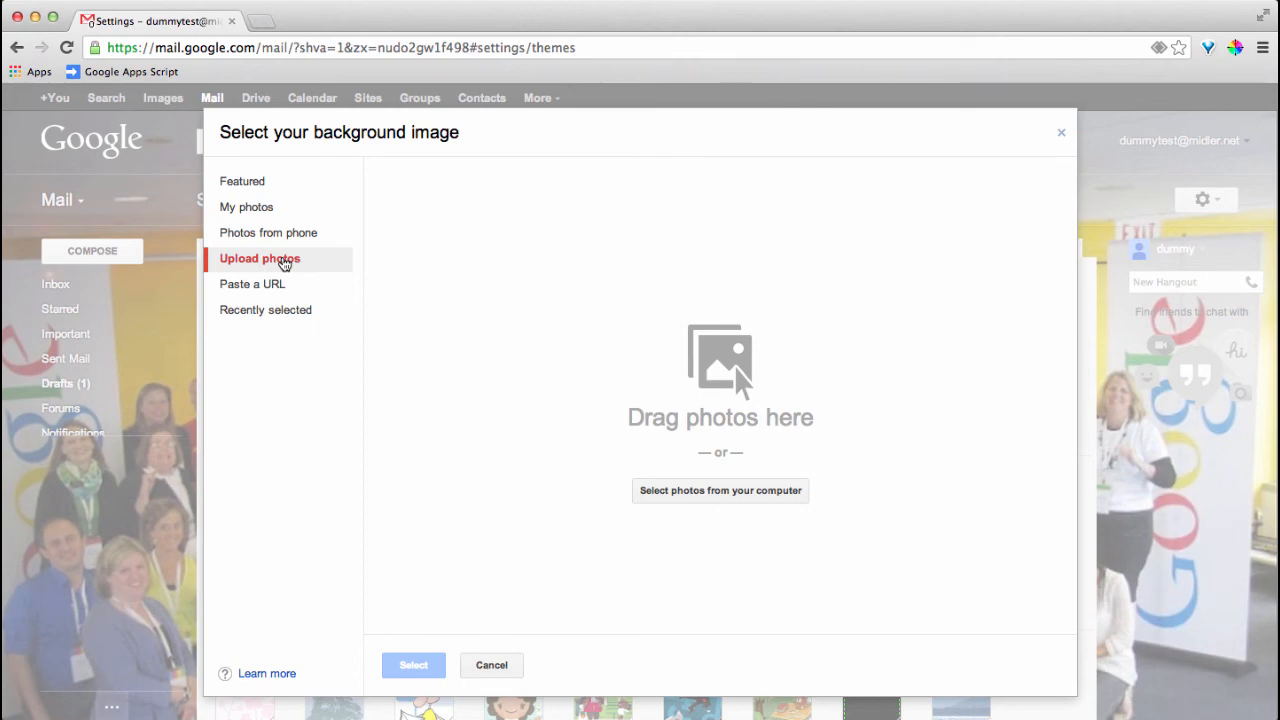
{"action": "left_click", "coordinate": [492, 666]}
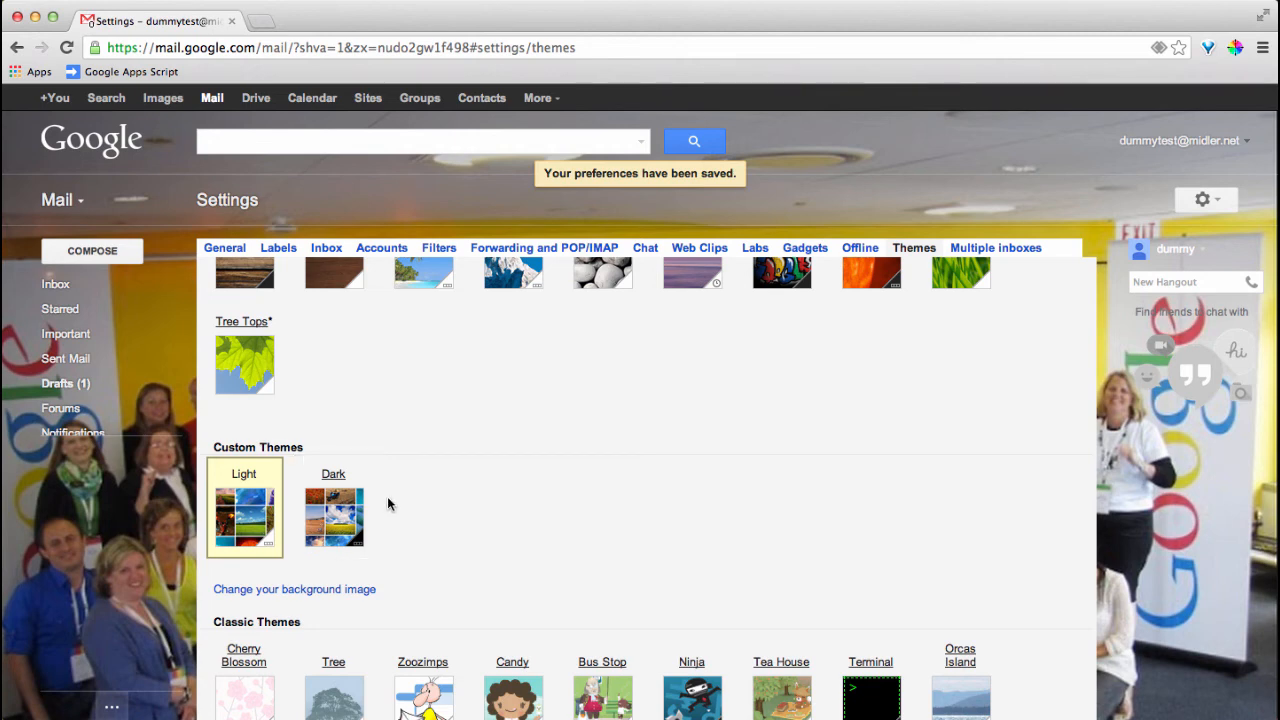
{"action": "scroll", "coordinate": [388, 504], "scroll_direction": "up", "scroll_amount": 4}
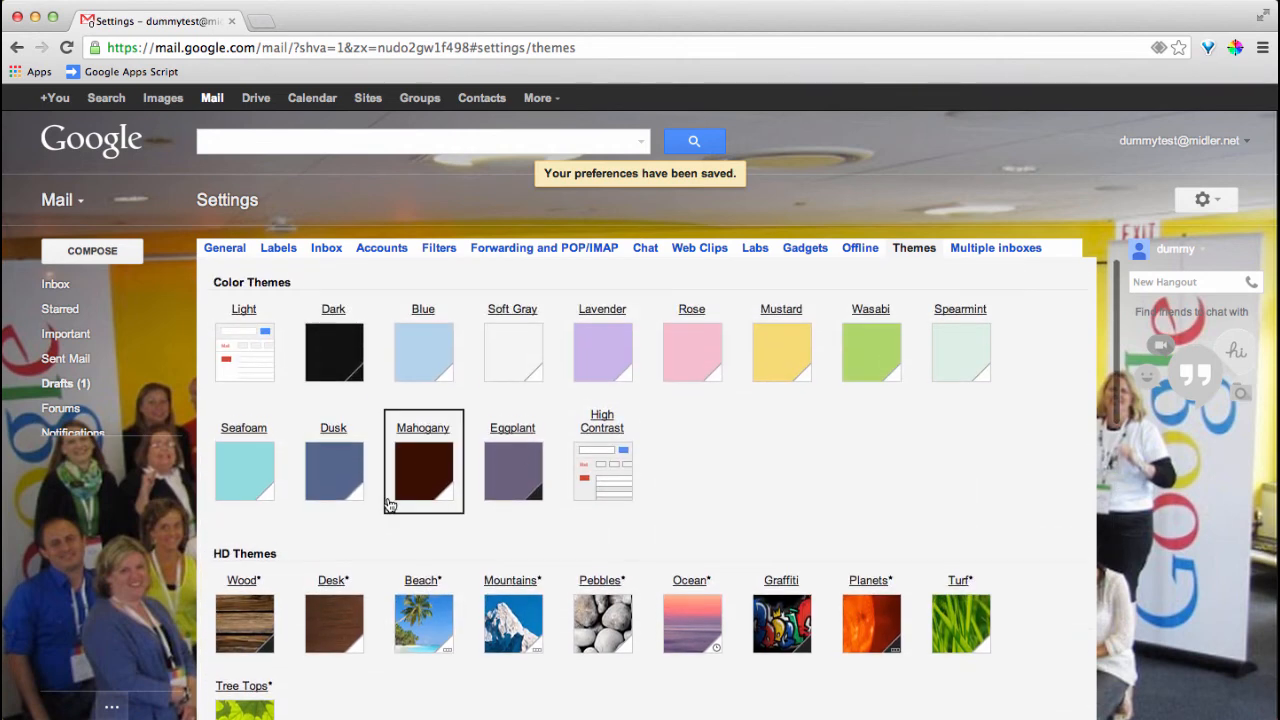
Switch Gmail to the plain Light theme without the photo and go back to the Inbox
{"action": "left_click", "coordinate": [230, 371]}
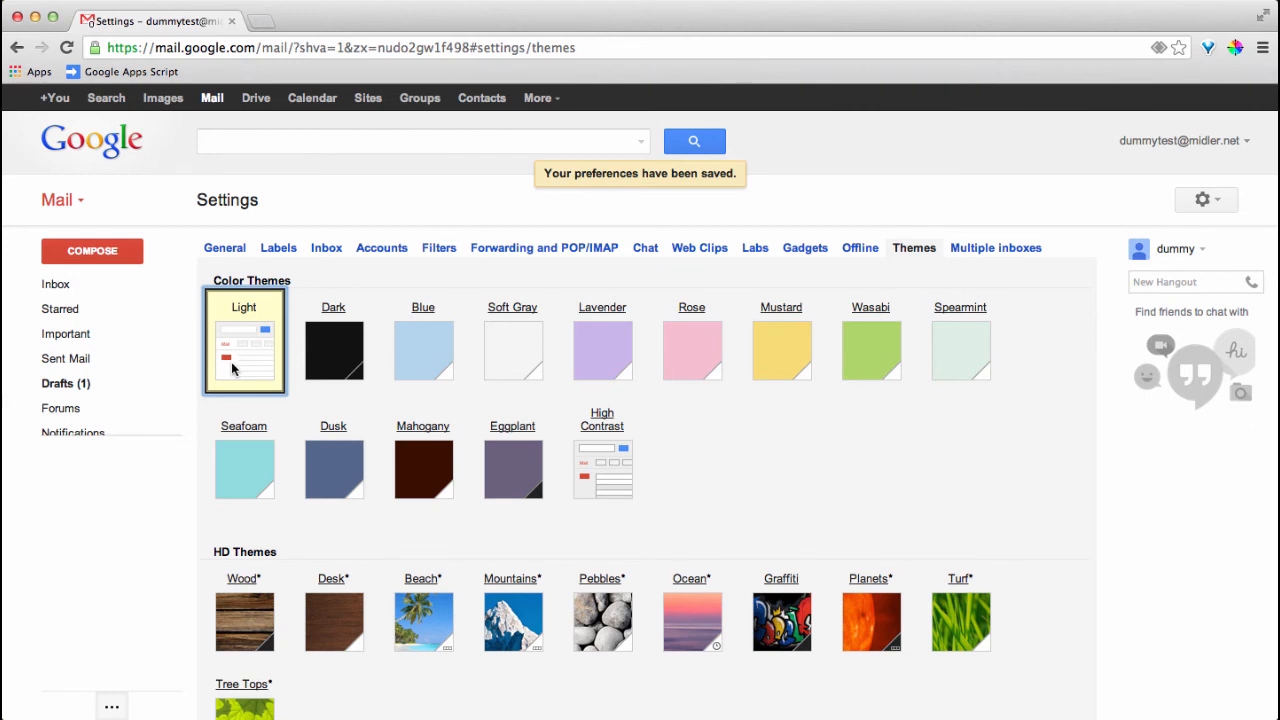
{"action": "scroll", "coordinate": [231, 302], "scroll_direction": "down", "scroll_amount": 1}
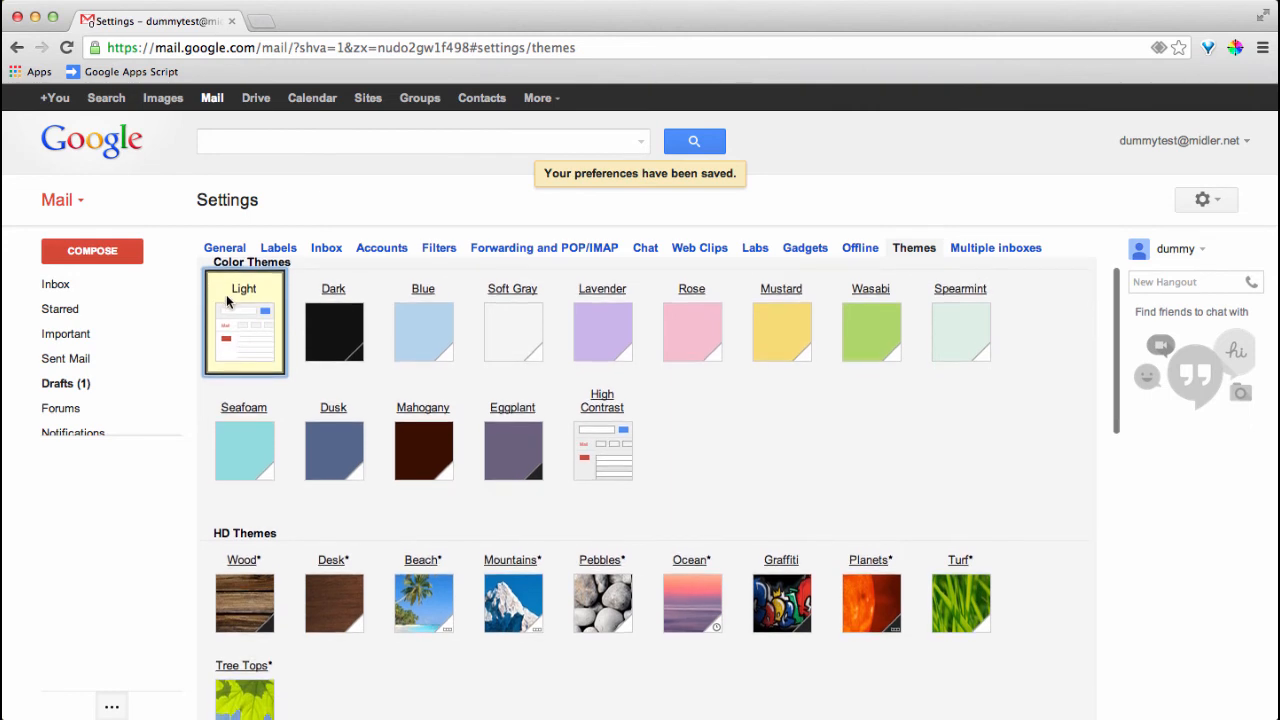
{"action": "scroll", "coordinate": [231, 298], "scroll_direction": "down", "scroll_amount": 1}
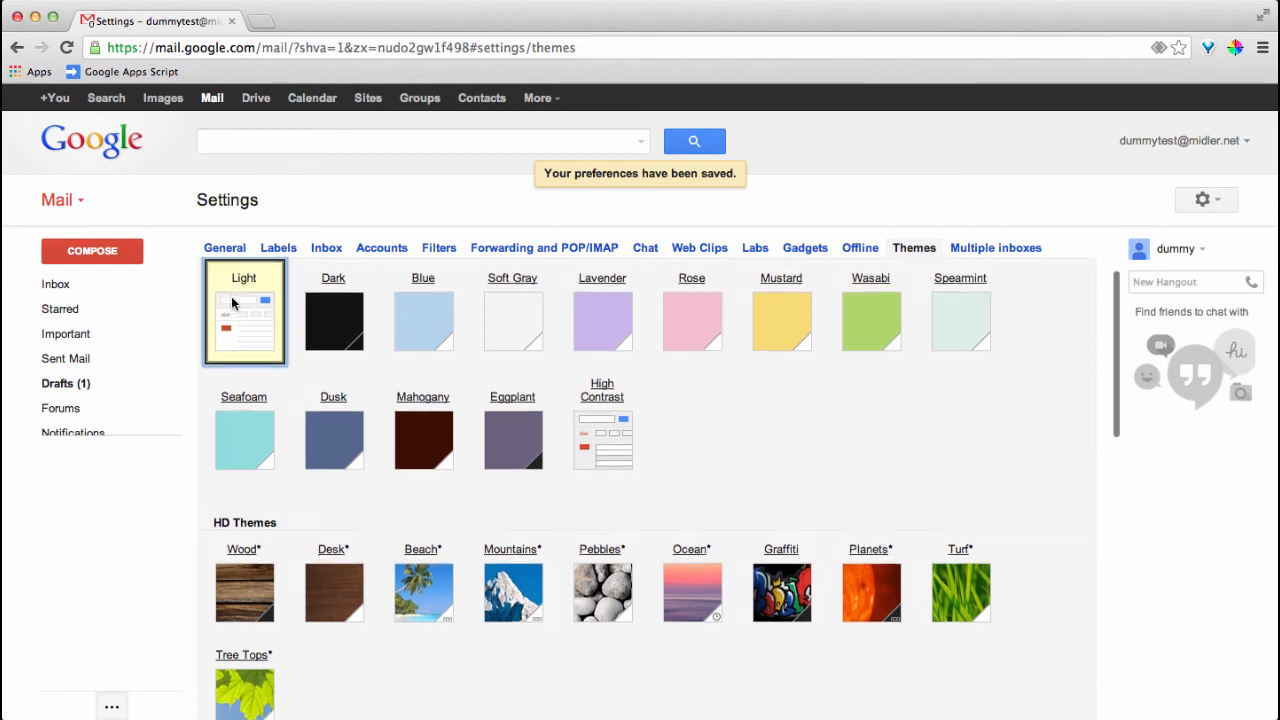
{"action": "scroll", "coordinate": [231, 306], "scroll_direction": "up", "scroll_amount": 1}
{"action": "scroll", "coordinate": [231, 316], "scroll_direction": "up", "scroll_amount": 1}
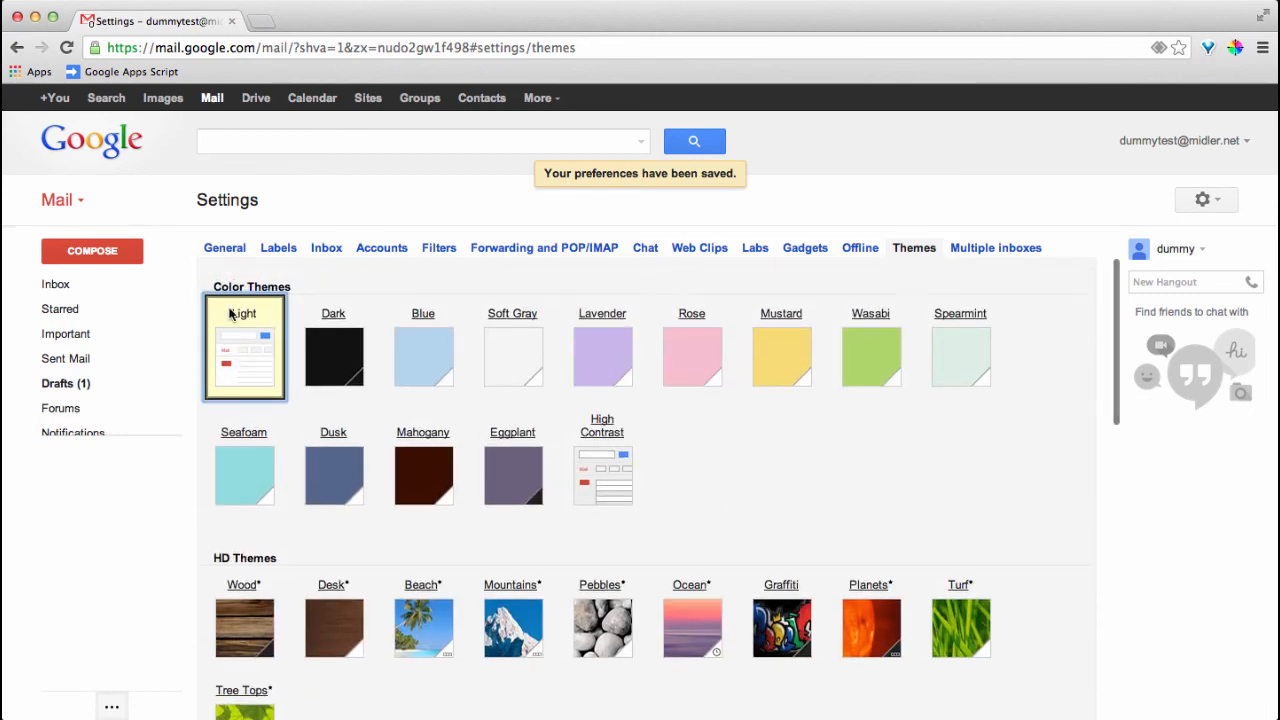
{"action": "left_click", "coordinate": [56, 285]}
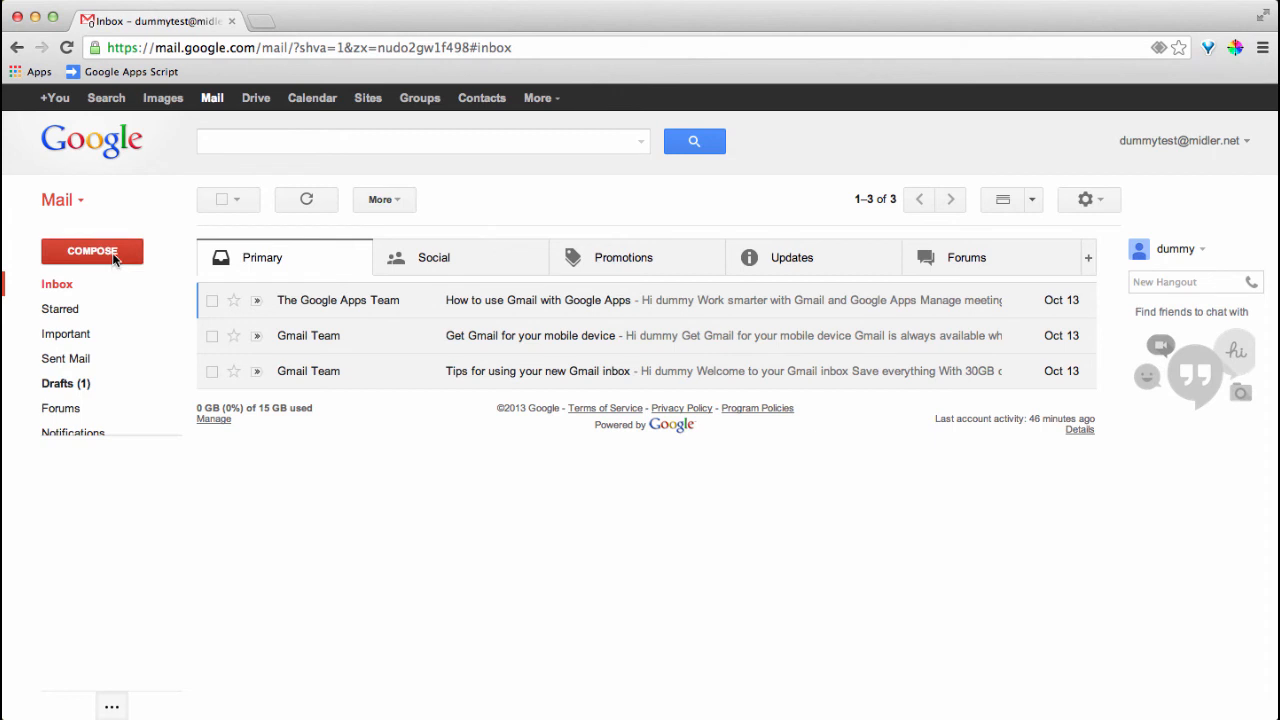
Start a new message with the signature, place the caret at the top, and expand it to full screen
{"action": "left_click", "coordinate": [92, 251]}
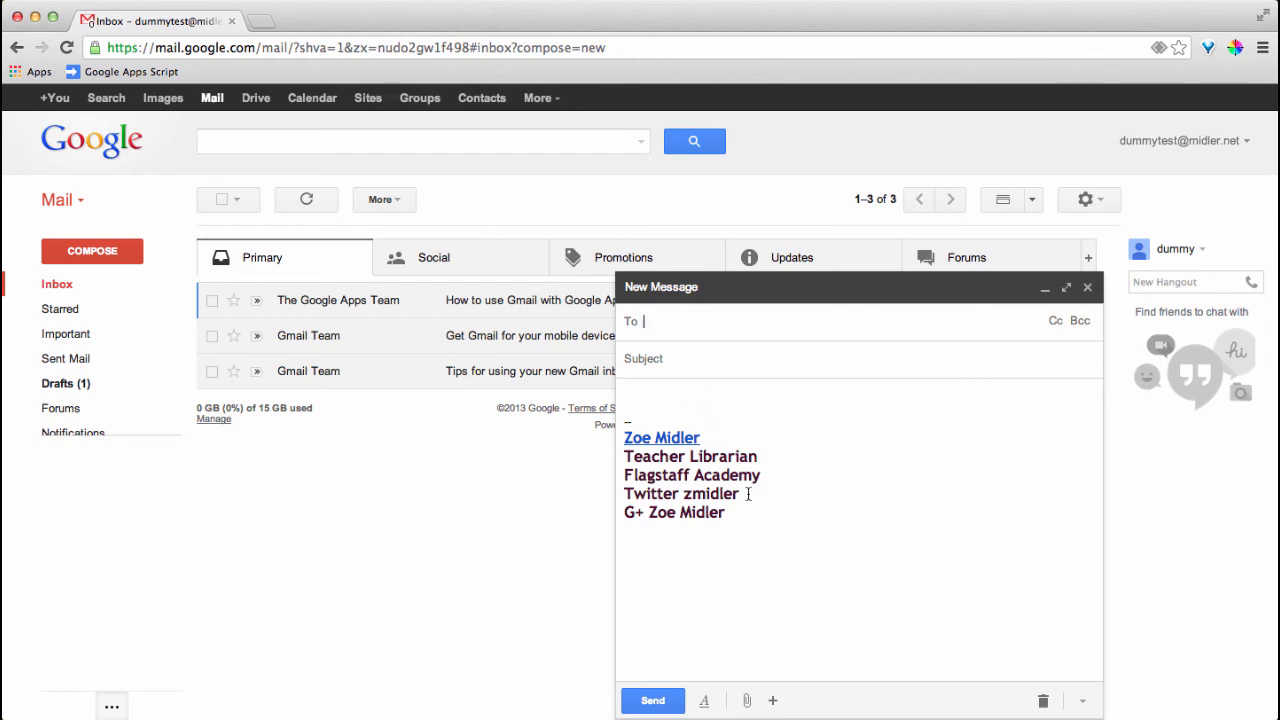
{"action": "left_click", "coordinate": [634, 420]}
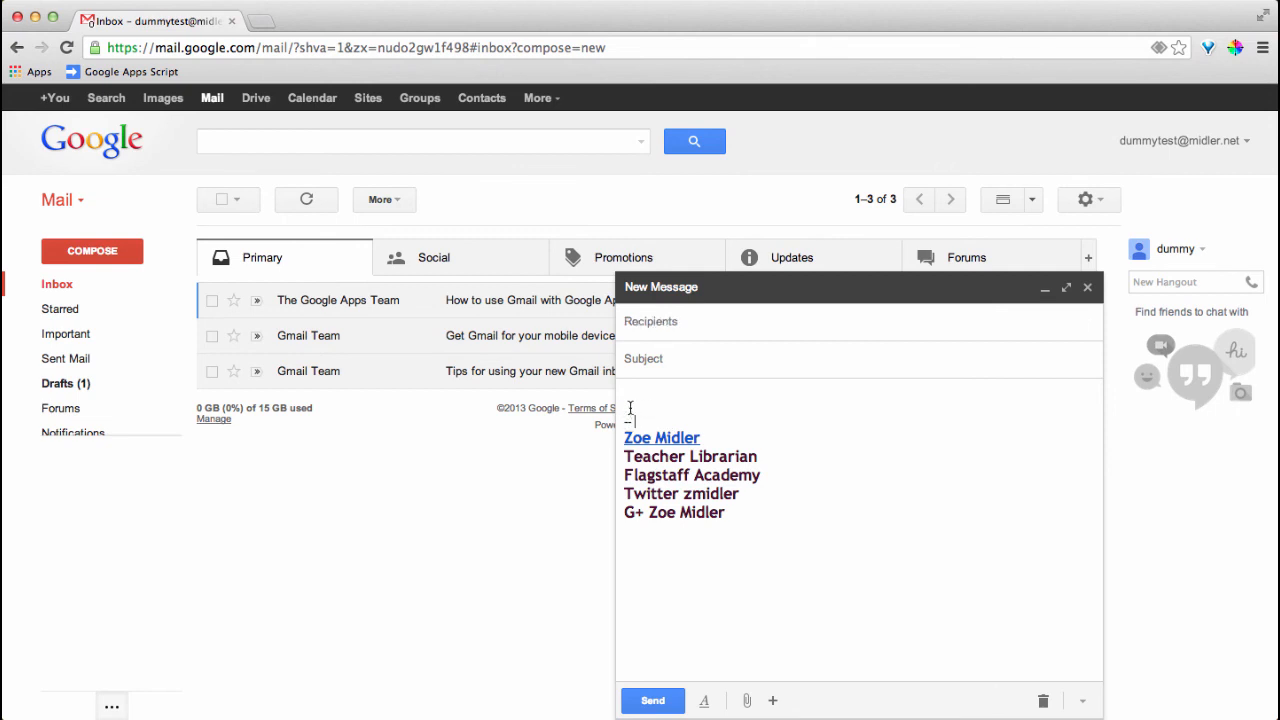
{"action": "left_click", "coordinate": [627, 392]}
{"action": "left_click", "coordinate": [1067, 291]}
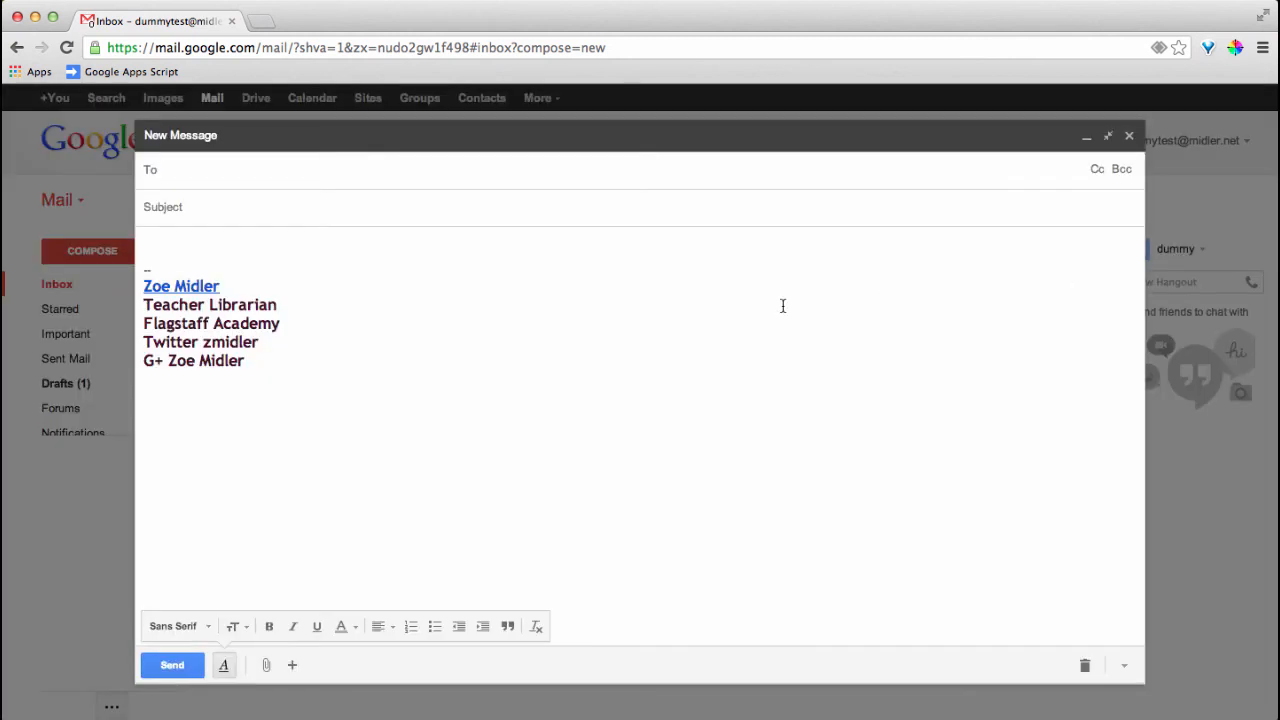
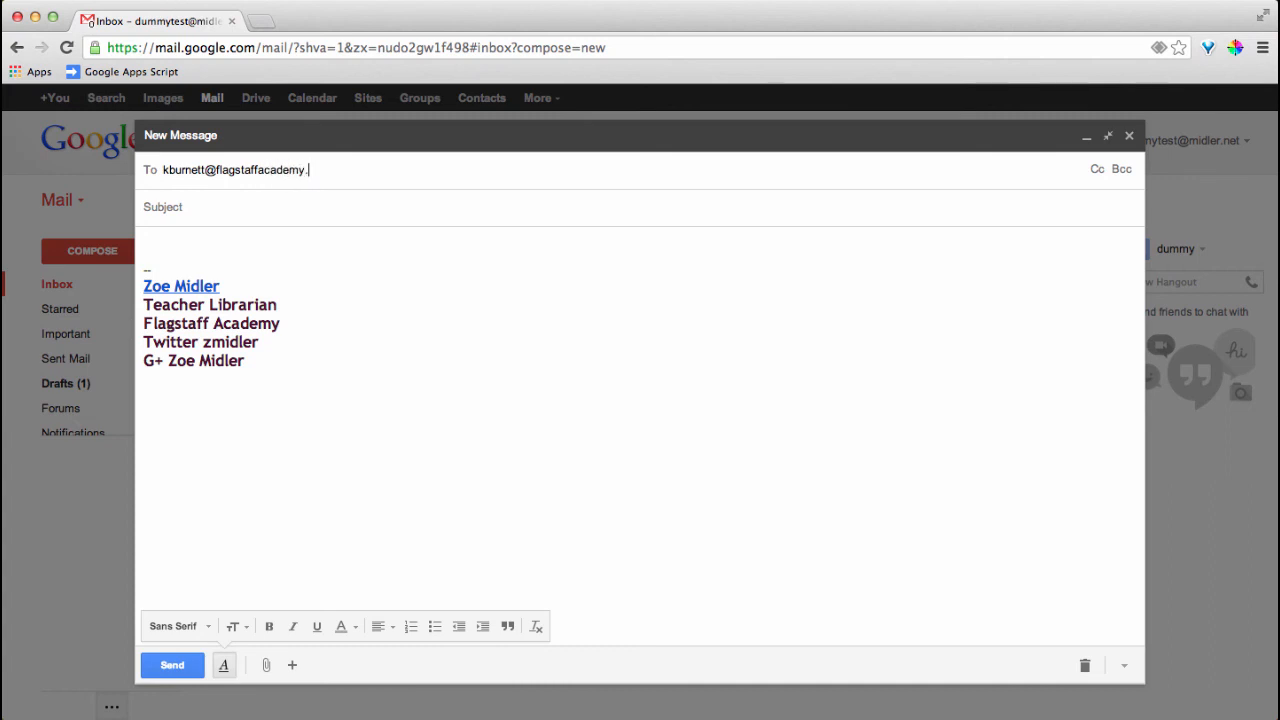
Address the message to the colleague and give it the subject 'Novice Presentation Workshop'
{"action": "left_click", "coordinate": [374, 216]}
{"action": "type", "text": "Noviv"}
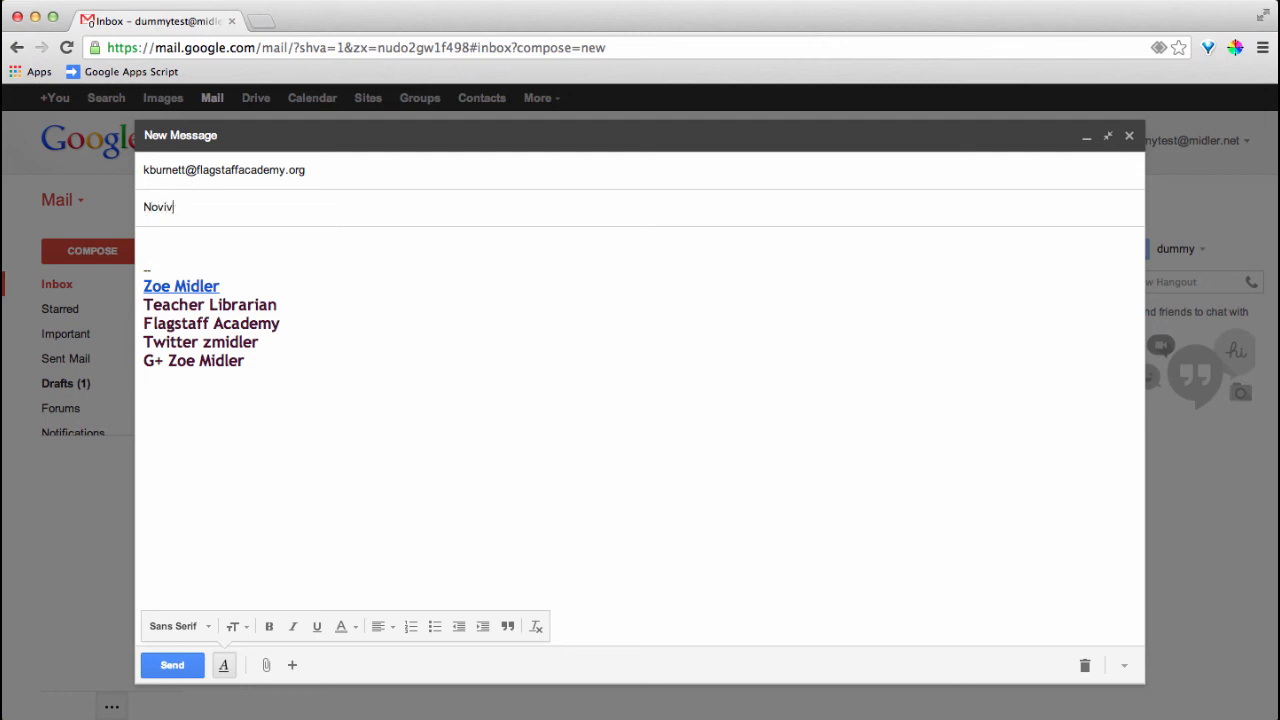
{"action": "key", "text": "BackSpace"}
{"action": "type", "text": "ce Presentation Work"}
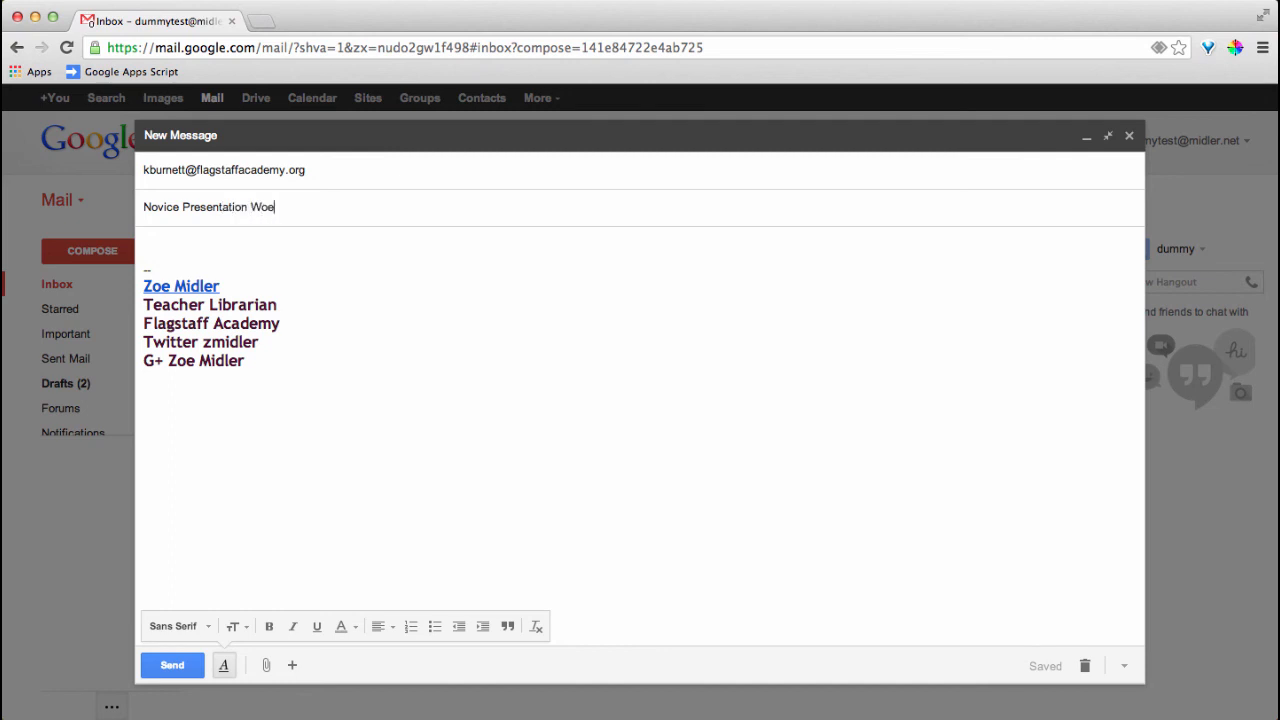
{"action": "key", "text": "BackSpace"}
{"action": "type", "text": "kshp"}
{"action": "key", "text": "BackSpace"}
{"action": "type", "text": "op"}
{"action": "key", "text": "Tab"}
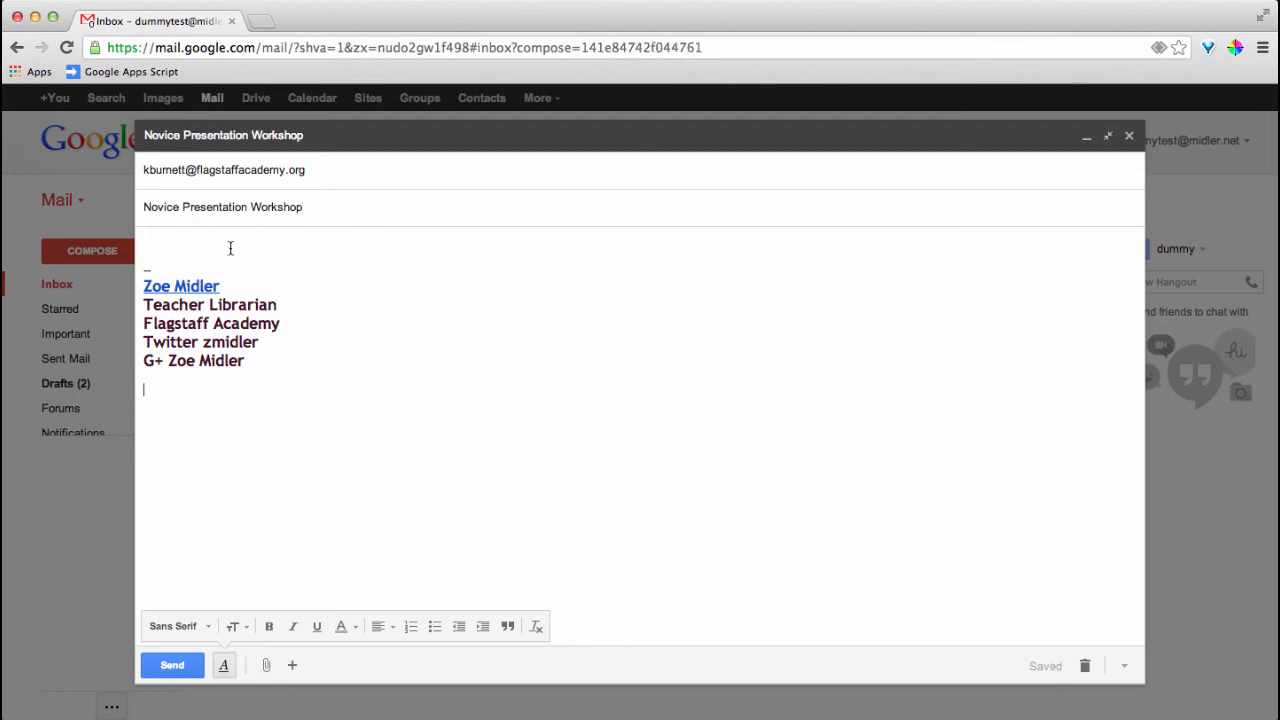
Above the signature, write a greeting and a two-sentence note asking what to flip for the workshop
{"action": "left_click", "coordinate": [206, 245]}
{"action": "type", "text": "Kelly,"}
{"action": "key", "text": "Return"}
{"action": "type", "text": "Lo"}
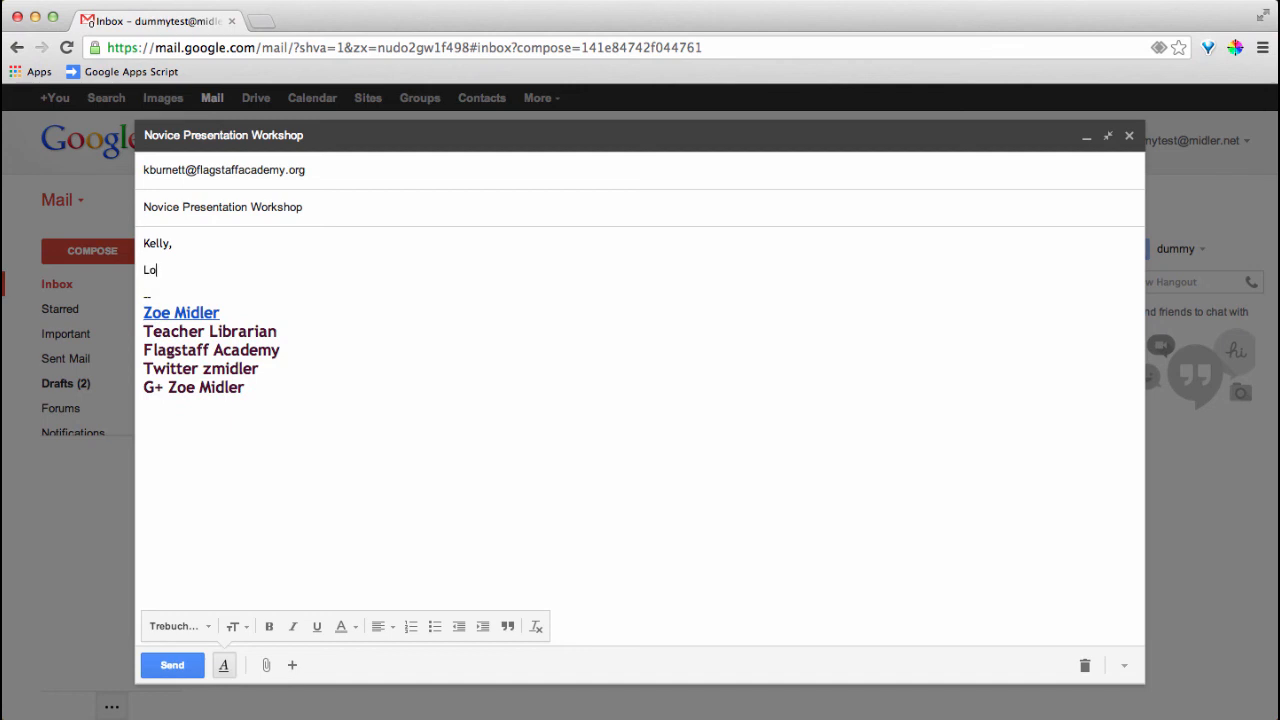
{"action": "type", "text": "oks l"}
{"action": "key", "text": "BackSpace"}
{"action": "key", "text": "BackSpace"}
{"action": "type", "text": "s like you will have full house "}
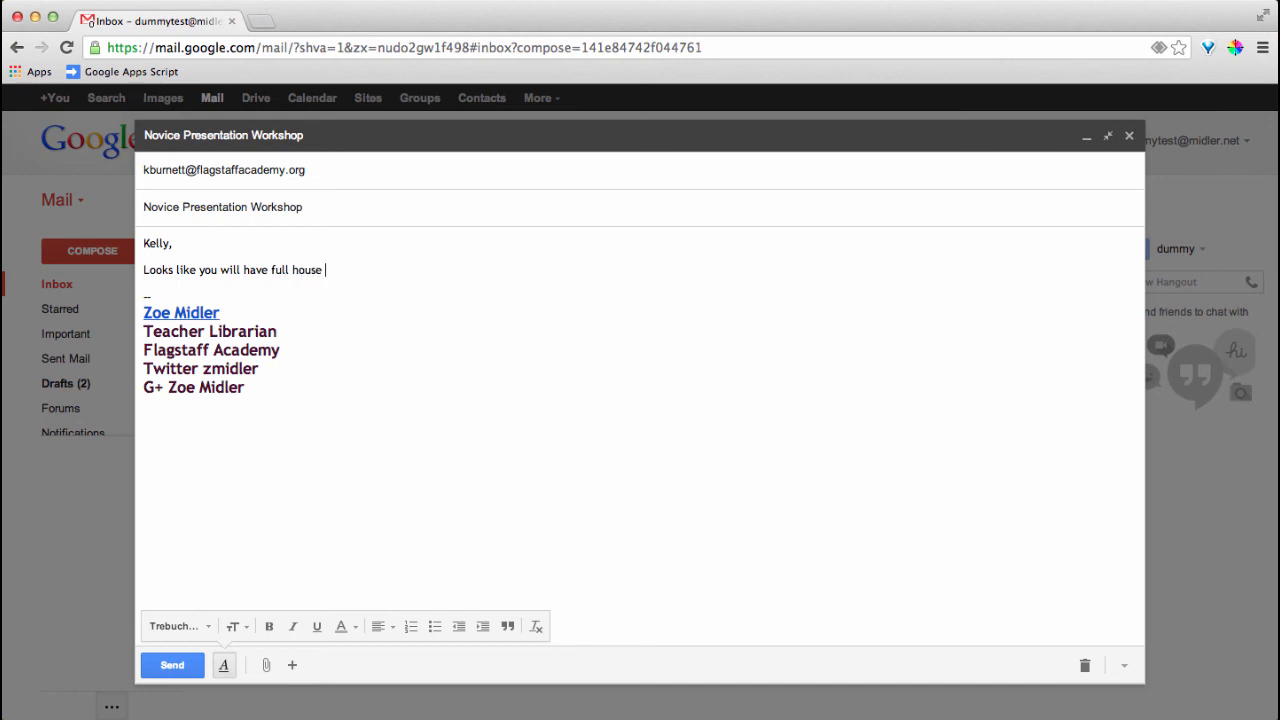
{"action": "type", "text": "for your Novice Presentation work"}
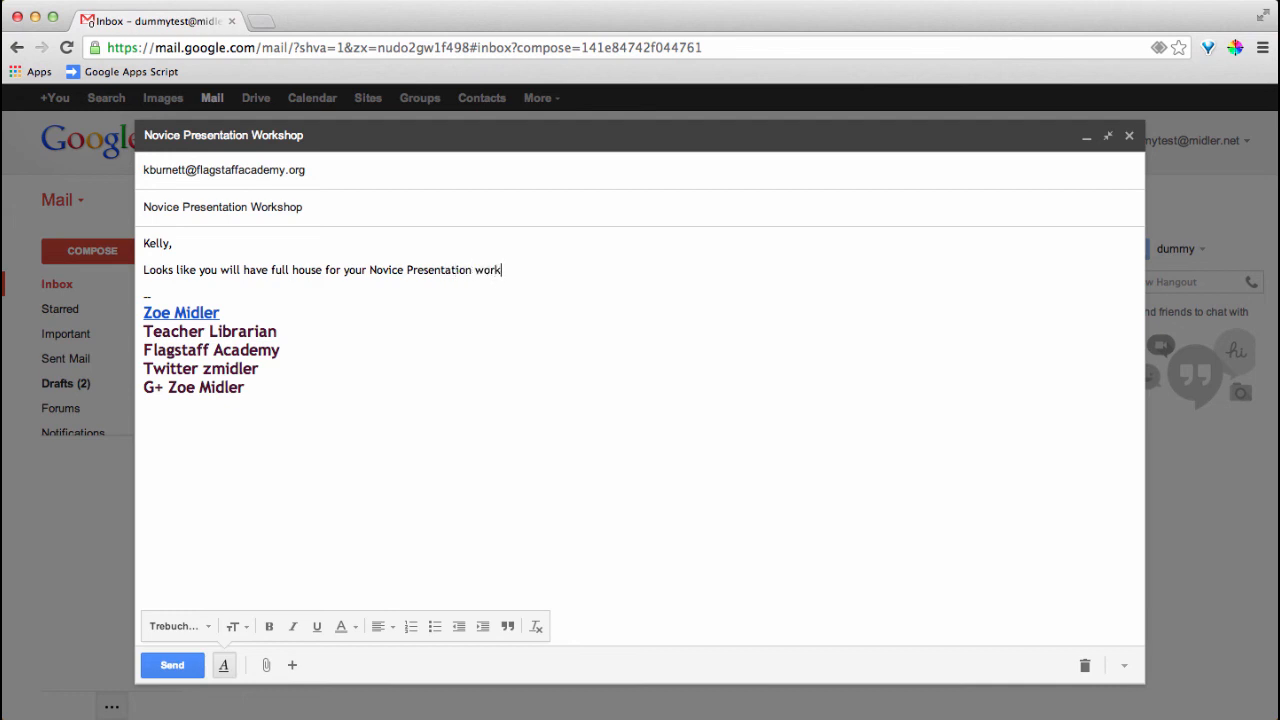
{"action": "type", "text": "shop. Anythin"}
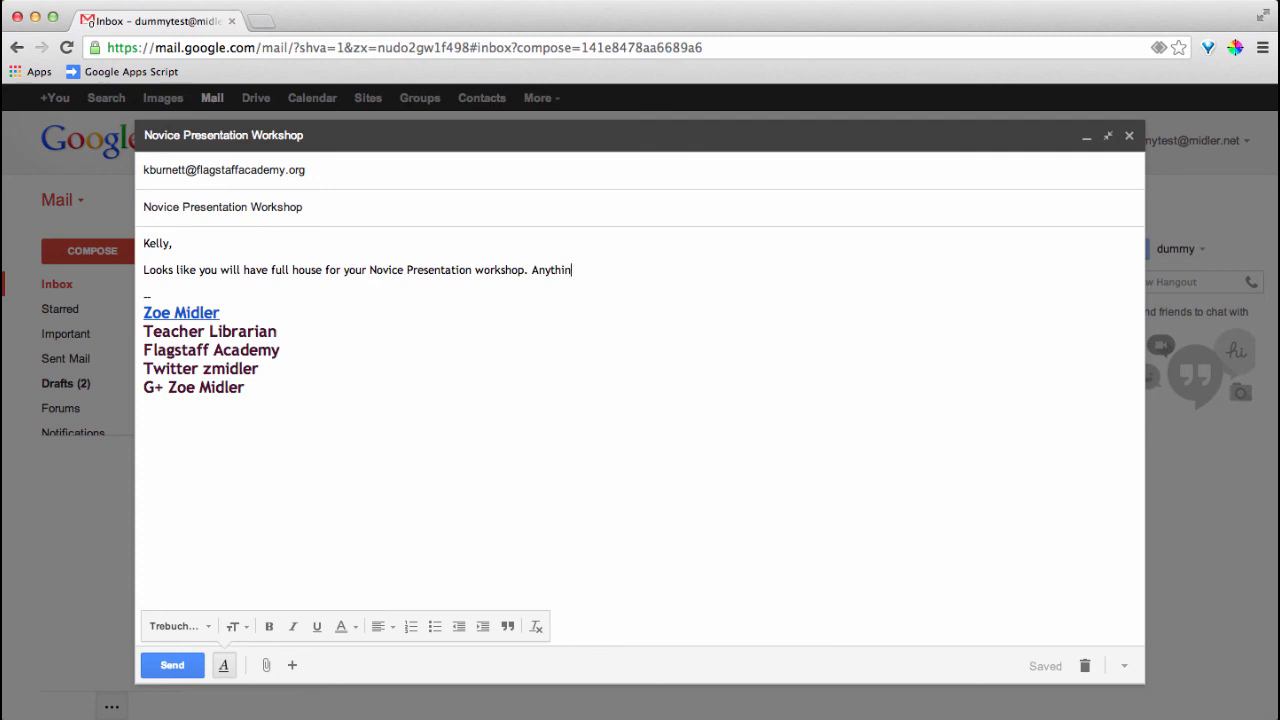
{"action": "type", "text": "g you want to flip for this session"}
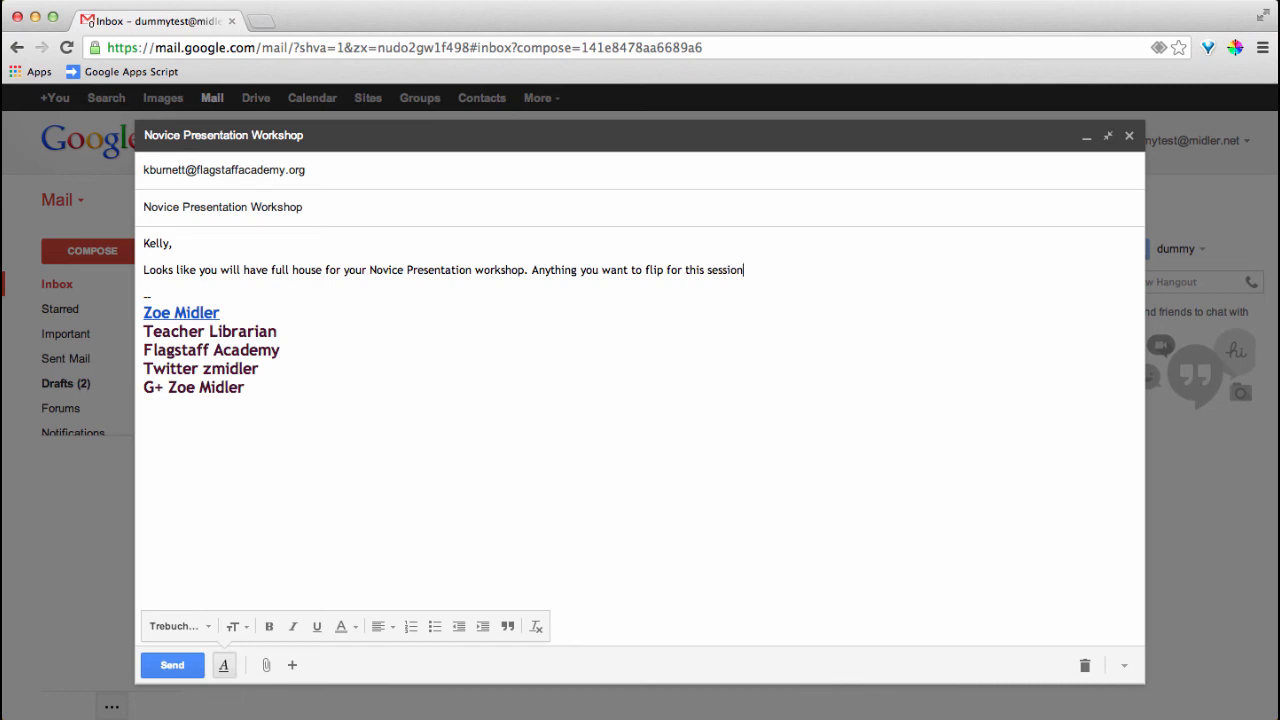
{"action": "type", "text": "?"}
{"action": "key", "text": "Return"}
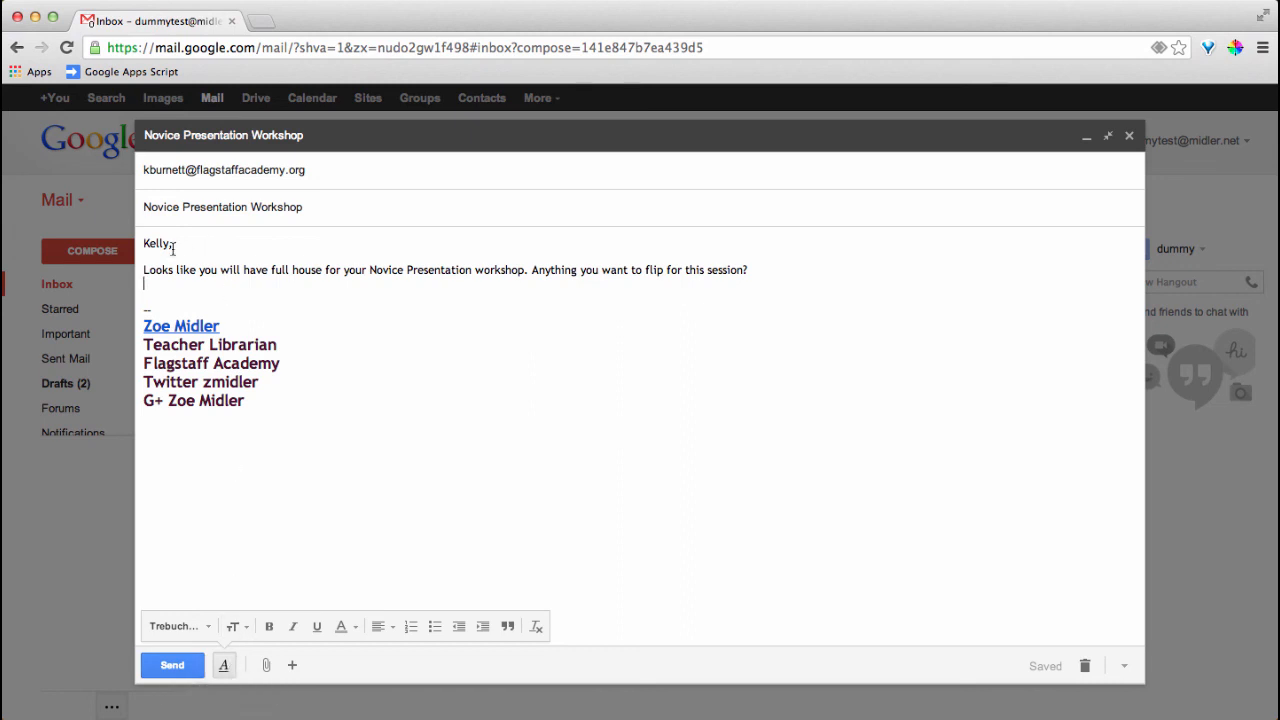
Format the greeting and body sentences as Large blue text, leaving the maroon signature unchanged
{"action": "left_click_drag", "start_coordinate": [144, 244], "coordinate": [771, 277]}
{"action": "left_click", "coordinate": [245, 621]}
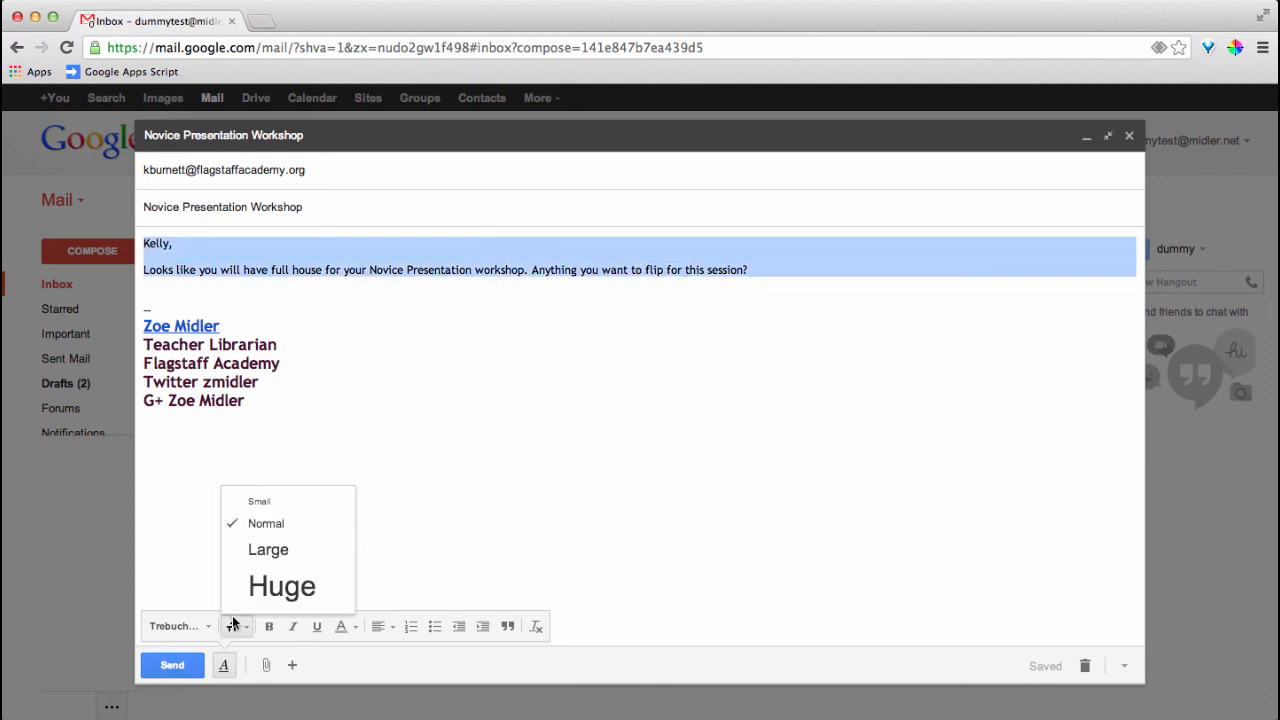
{"action": "left_click", "coordinate": [264, 544]}
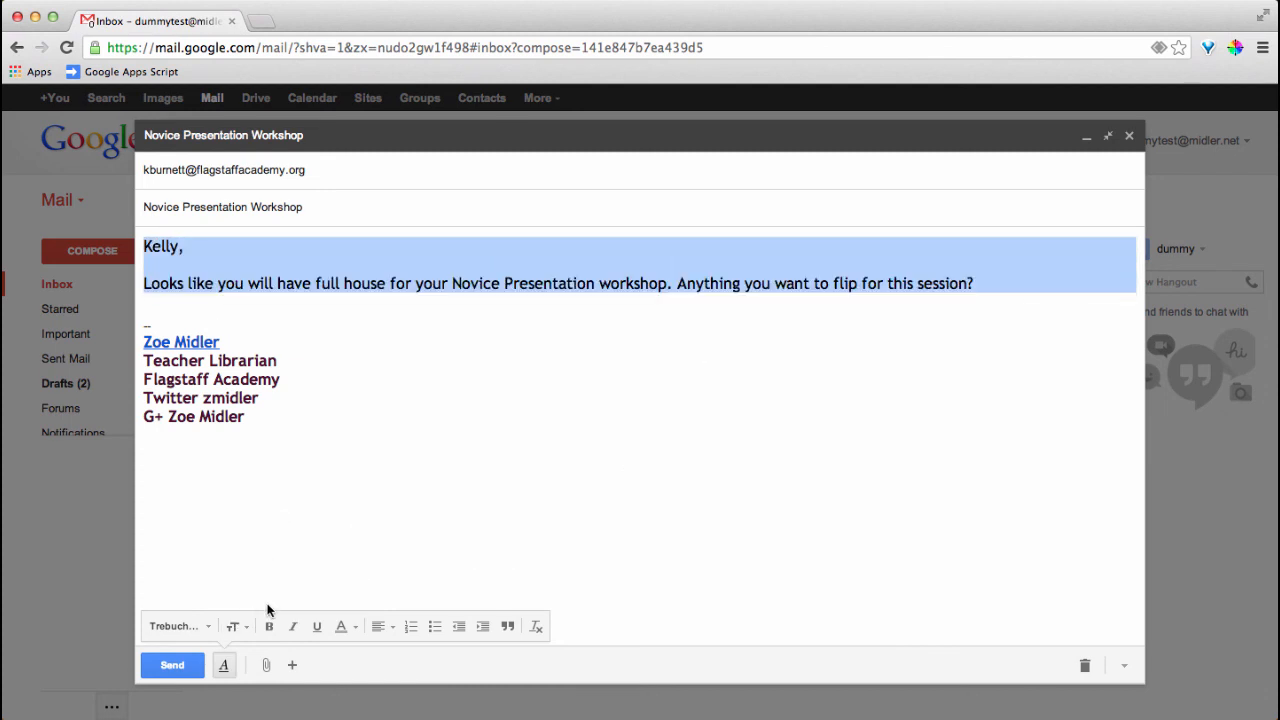
{"action": "left_click", "coordinate": [344, 626]}
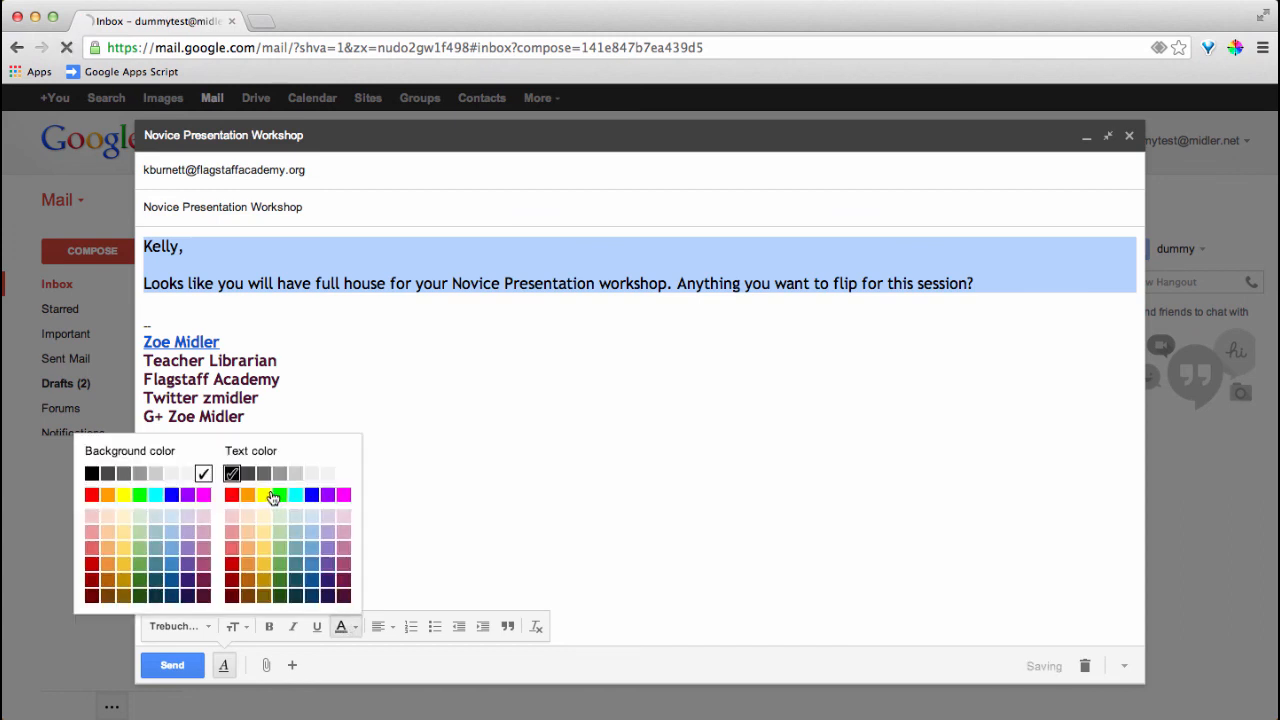
{"action": "left_click", "coordinate": [309, 496]}
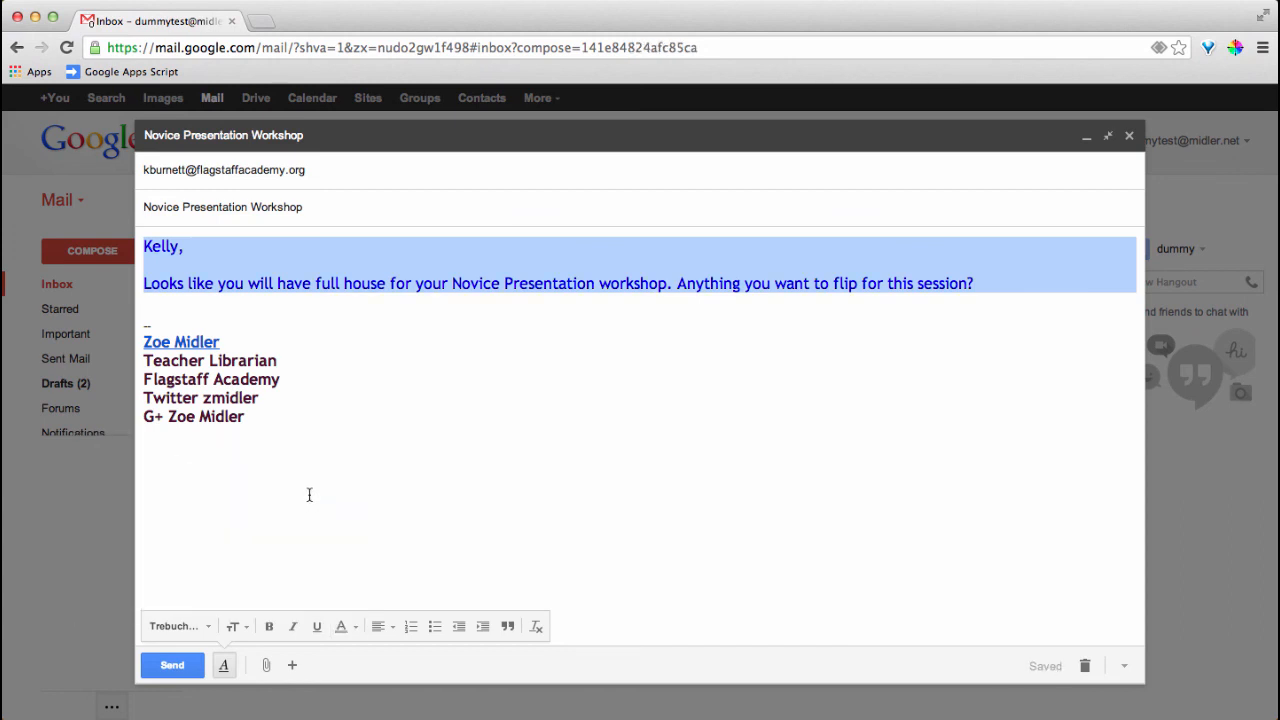
{"action": "key", "text": "ctrl+a"}
{"action": "left_click", "coordinate": [320, 451]}
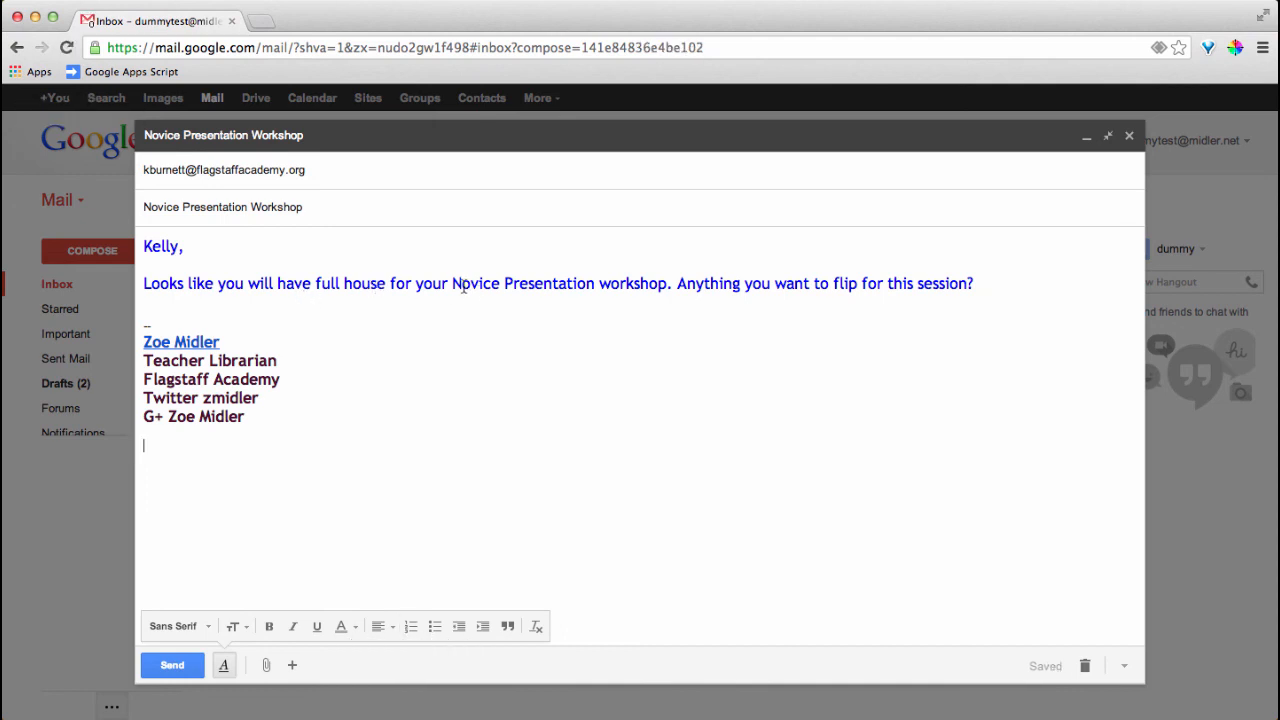
Select 'Novice Presentation workshop', cancel the Insert link dialog without adding a link, then send the message
{"action": "left_click_drag", "start_coordinate": [452, 283], "coordinate": [663, 285]}
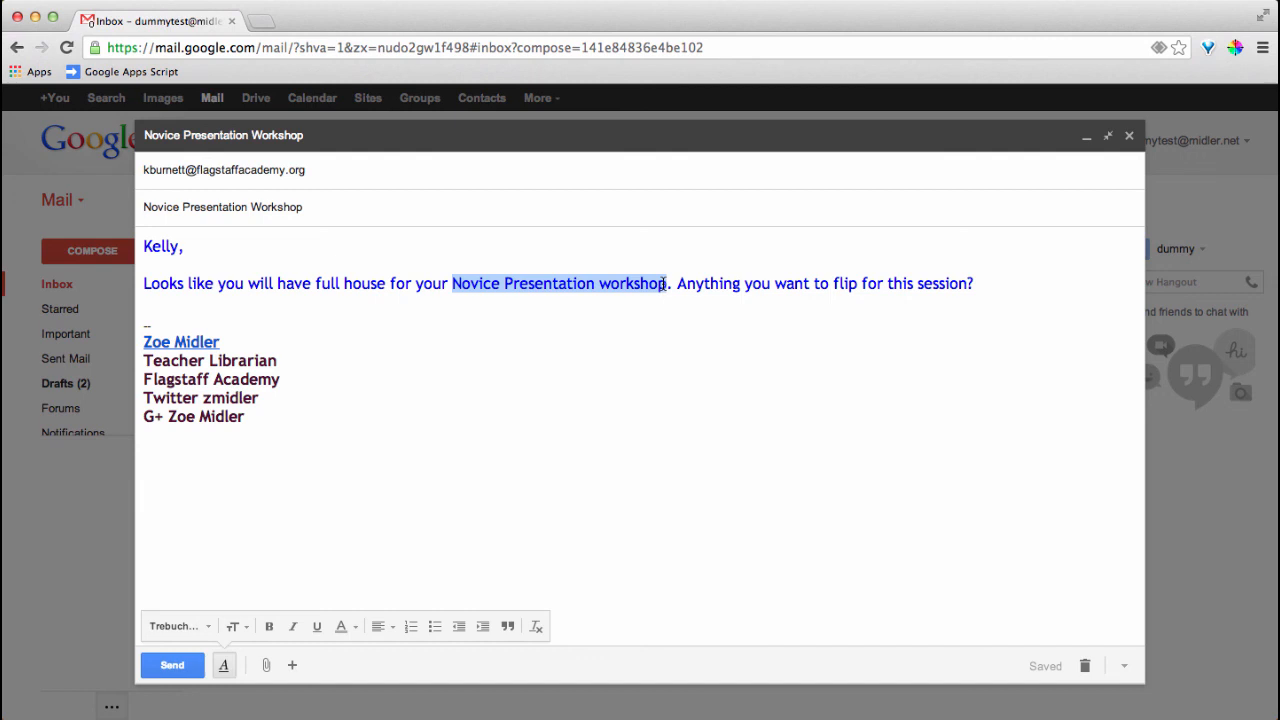
{"action": "left_click", "coordinate": [572, 285]}
{"action": "left_click_drag", "start_coordinate": [452, 284], "coordinate": [667, 286]}
{"action": "mouse_move", "coordinate": [292, 665]}
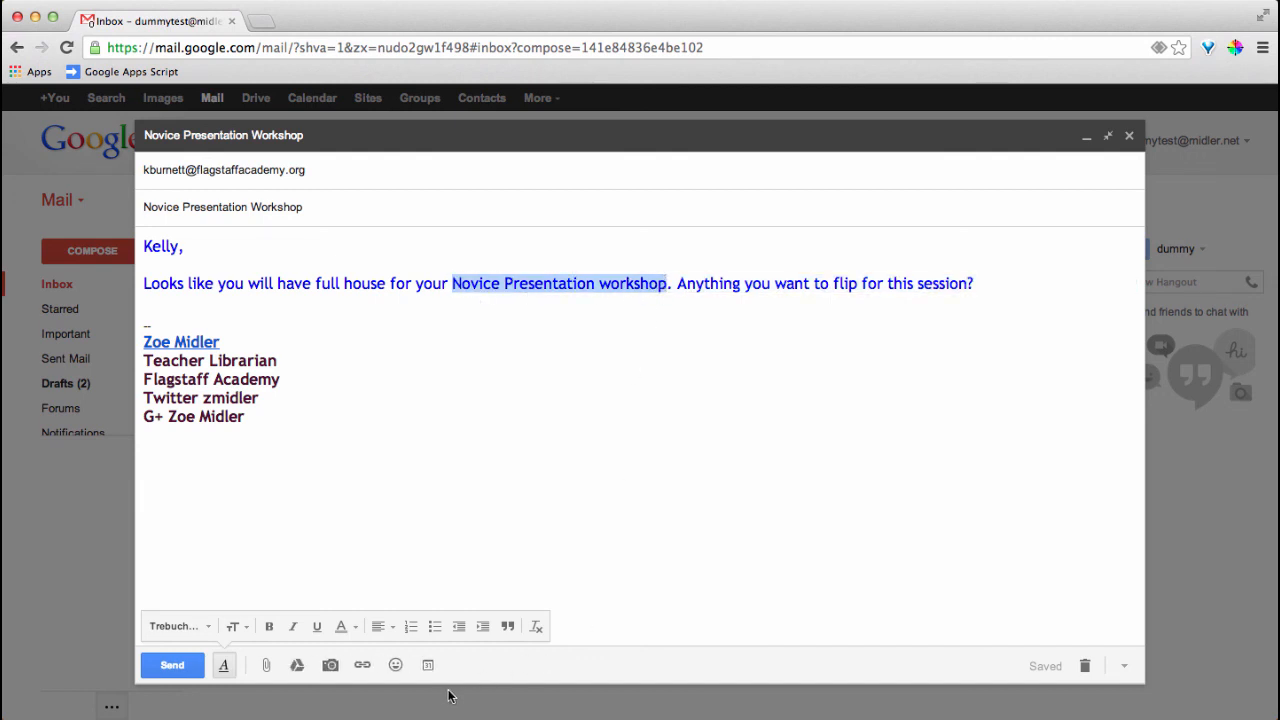
{"action": "left_click", "coordinate": [362, 665]}
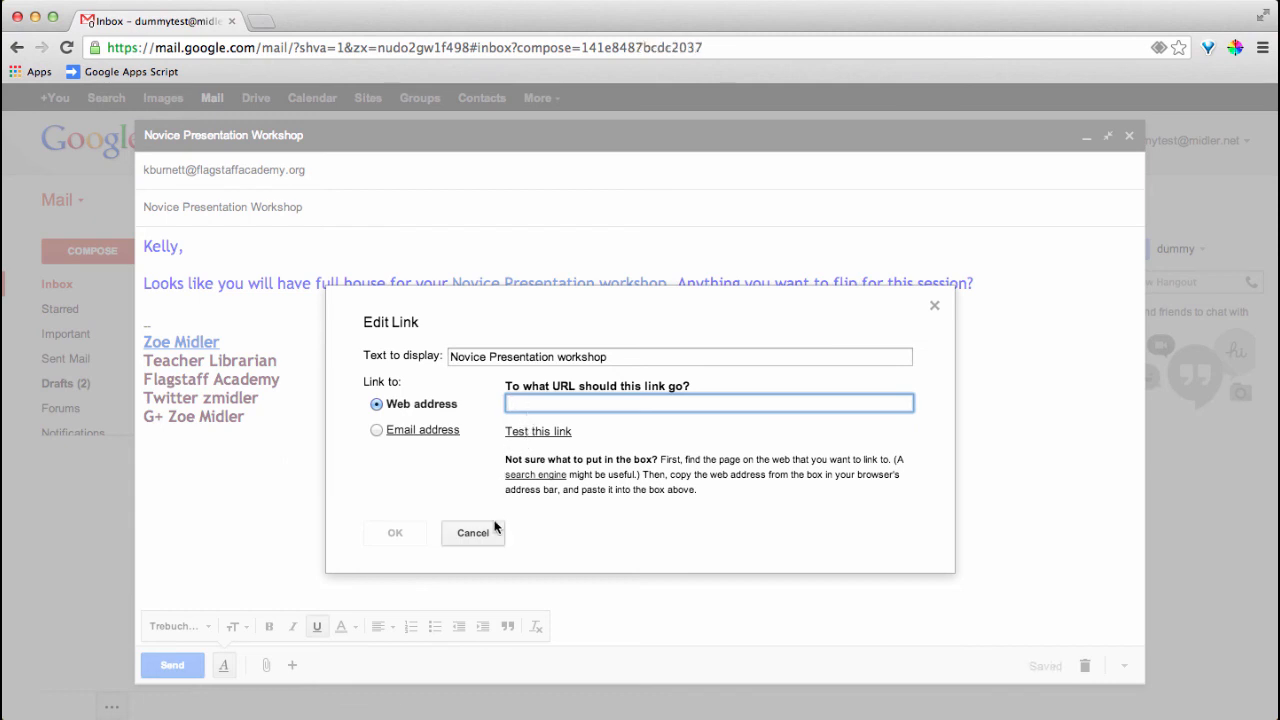
{"action": "left_click", "coordinate": [473, 533]}
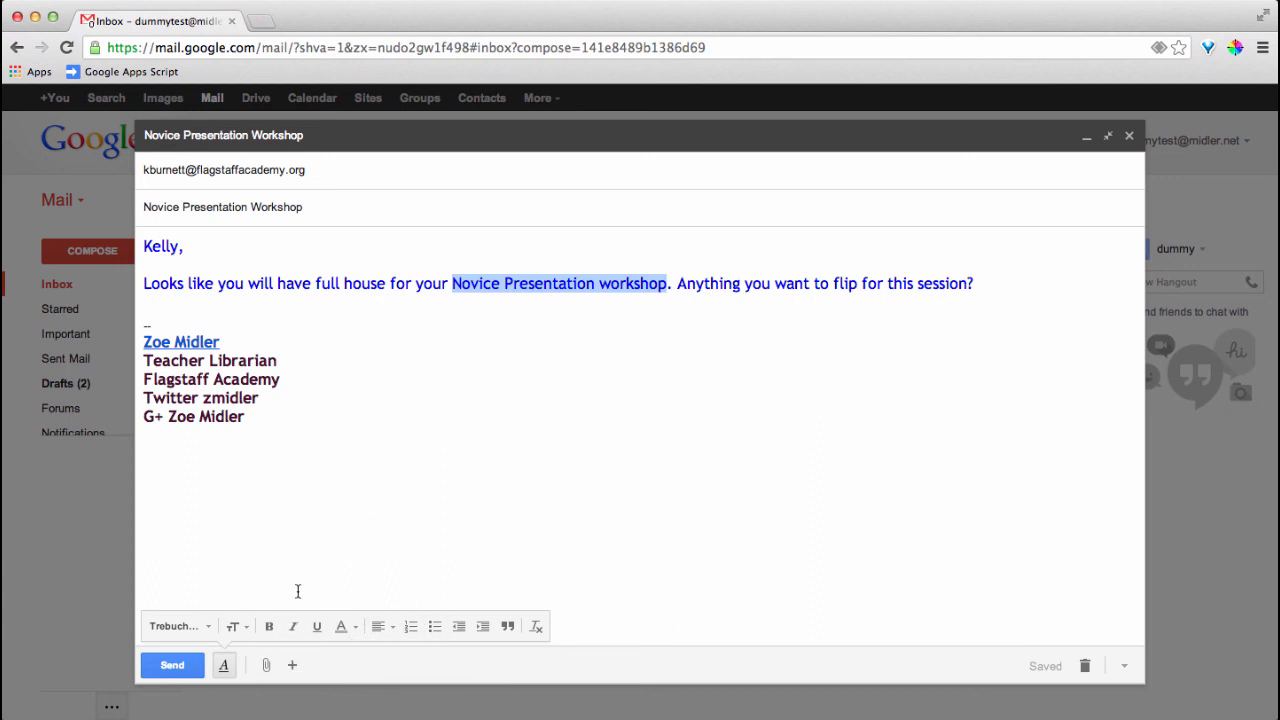
{"action": "left_click", "coordinate": [171, 664]}
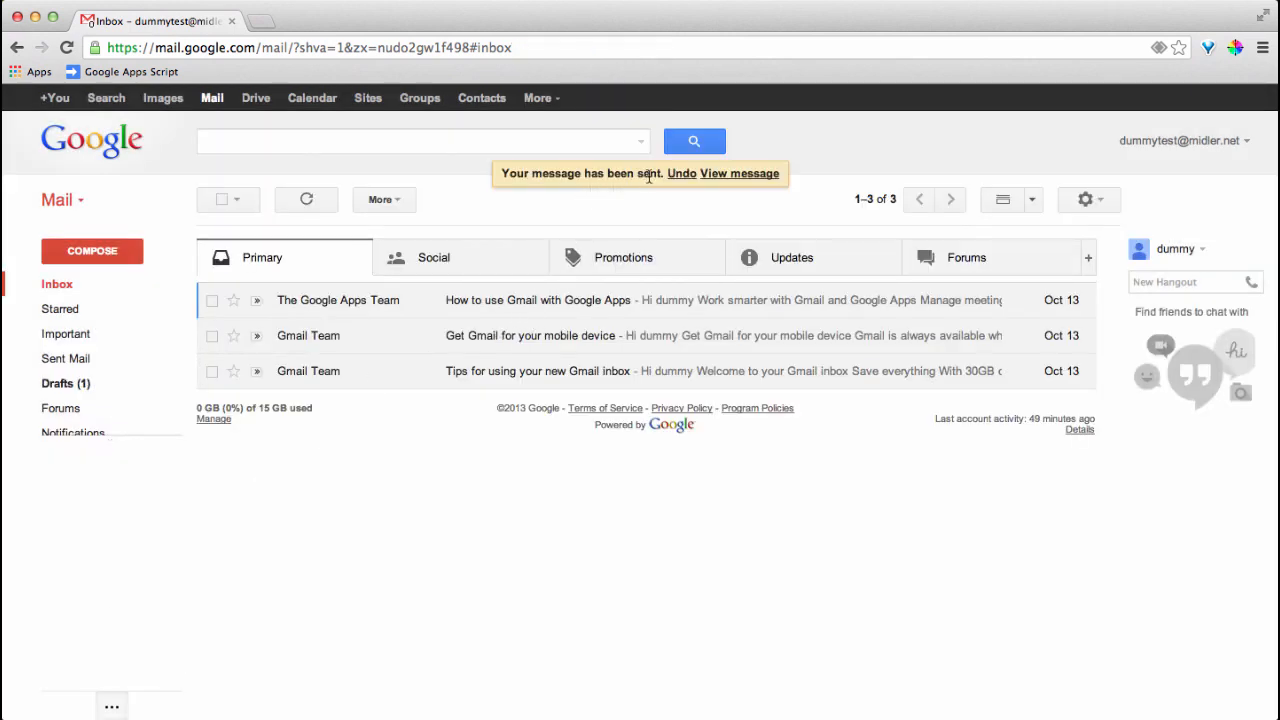
Undo the send and use Save & Close so the message stays in Drafts
{"action": "left_click", "coordinate": [683, 174]}
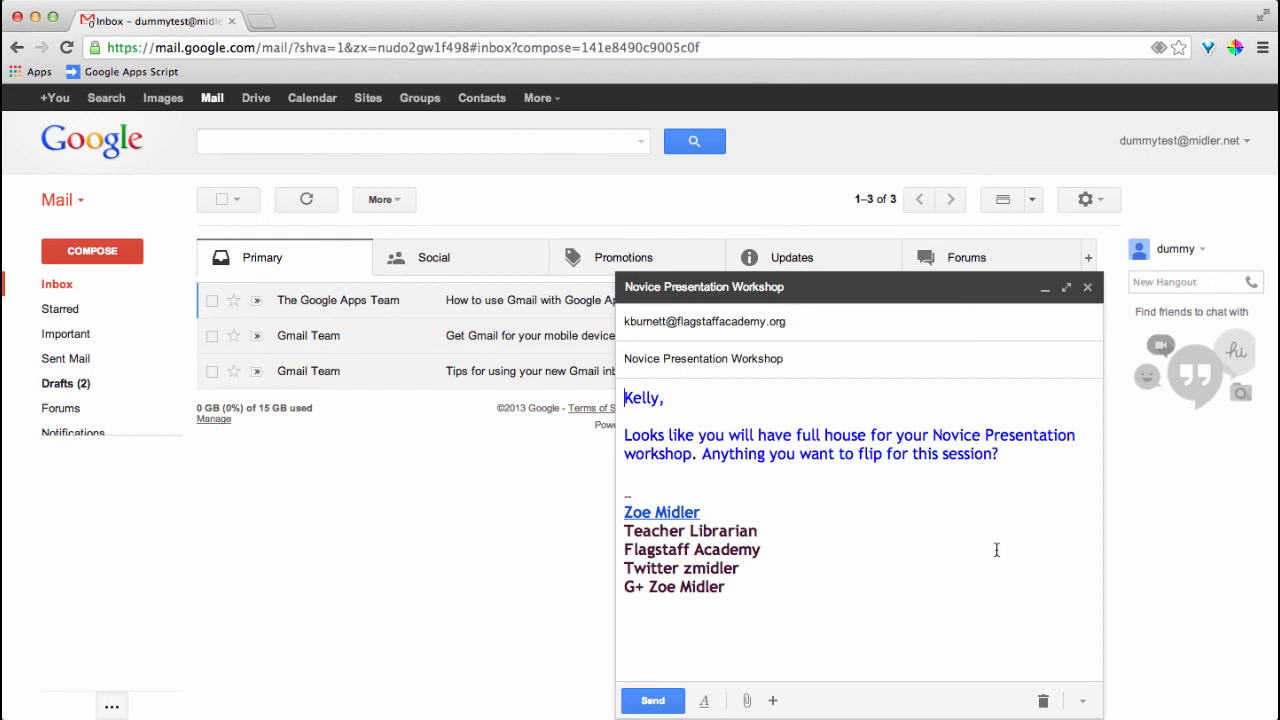
{"action": "left_click", "coordinate": [1087, 289]}
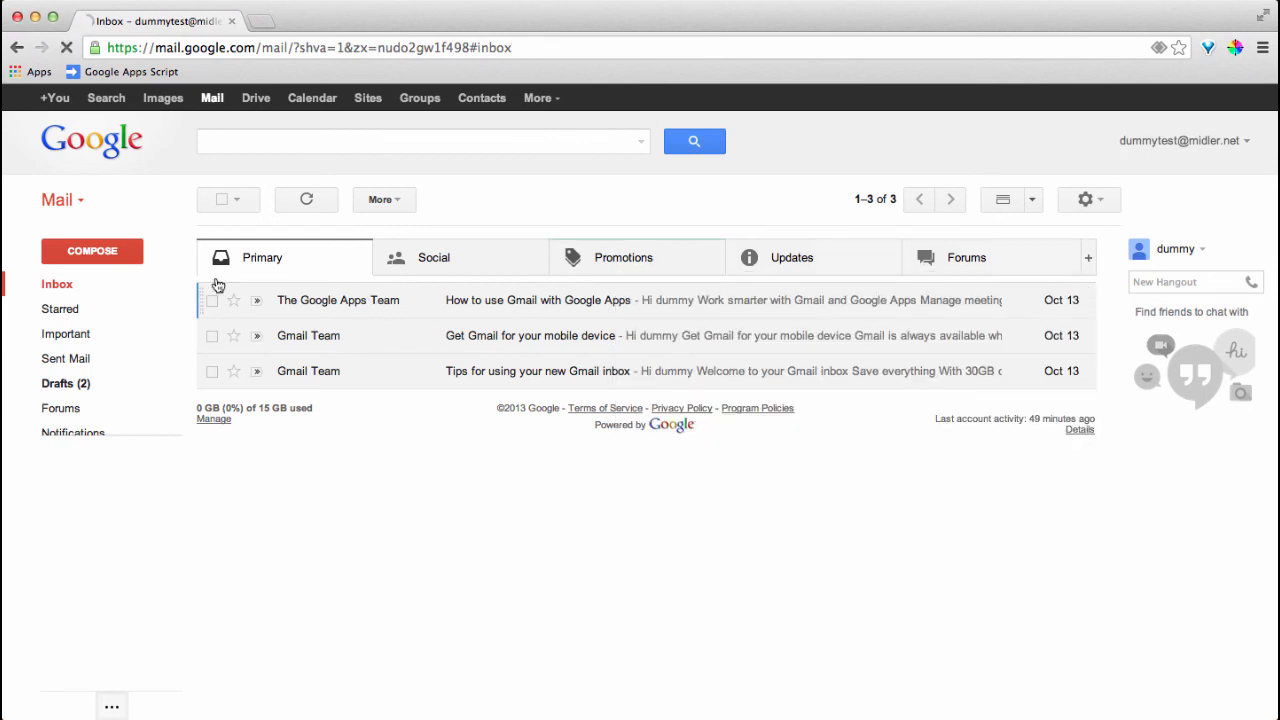
{"action": "left_click", "coordinate": [60, 388]}
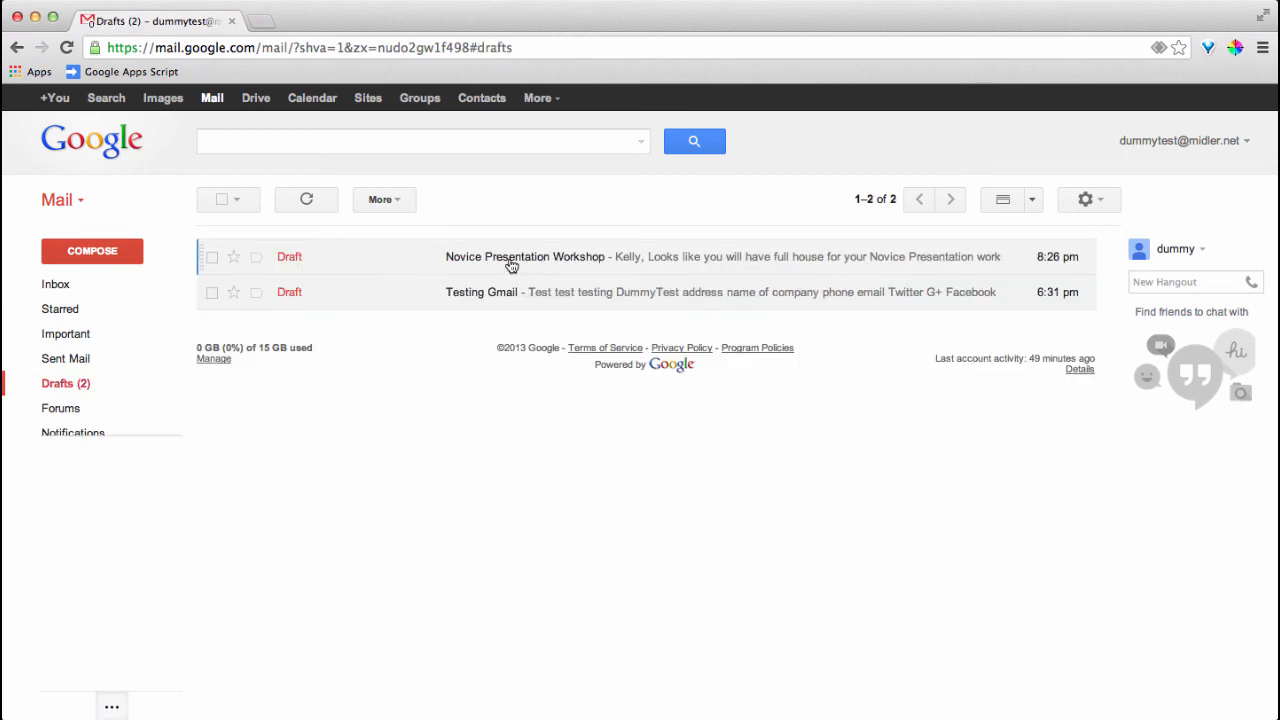
{"action": "left_click", "coordinate": [511, 258]}
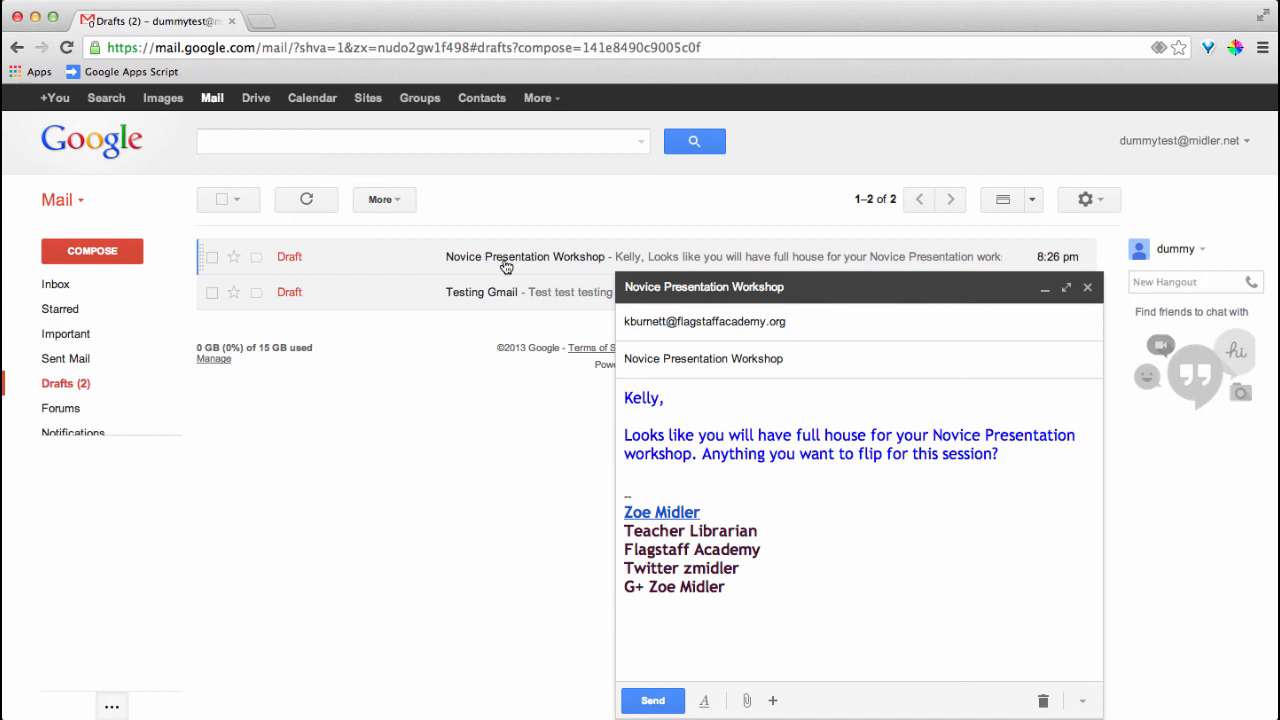
{"action": "left_click", "coordinate": [1087, 287]}
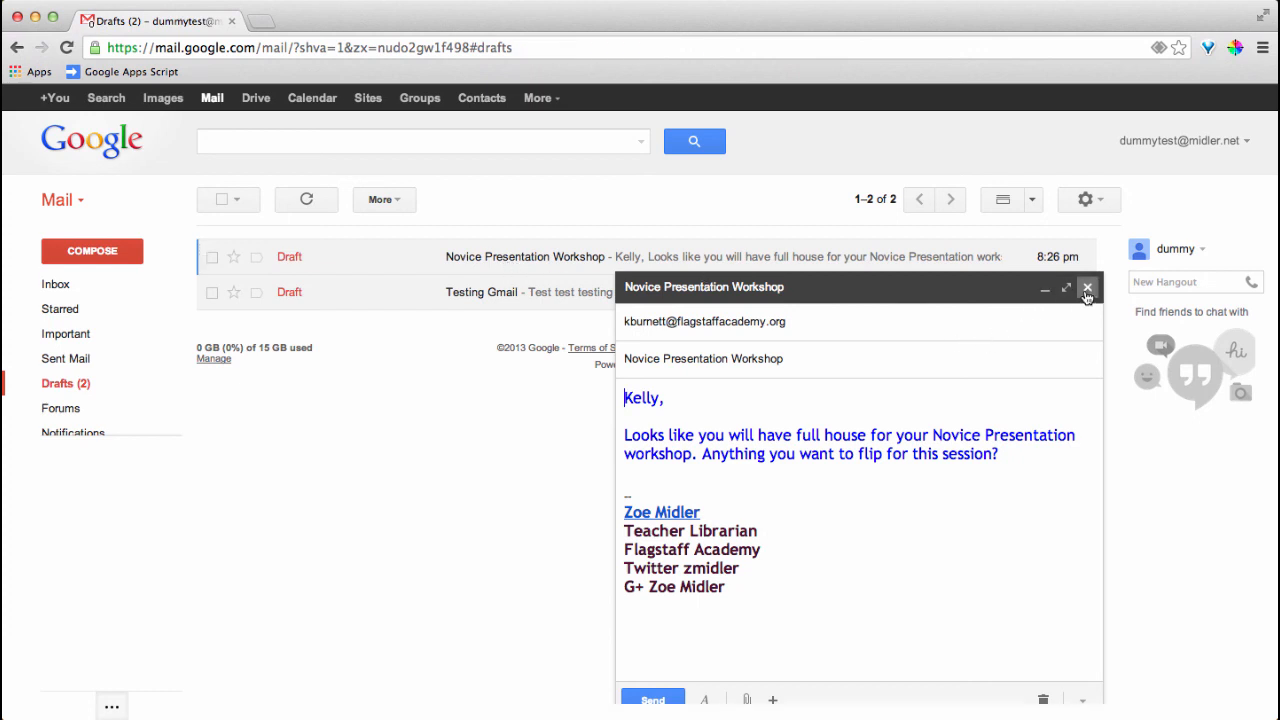
{"action": "left_click", "coordinate": [66, 291]}
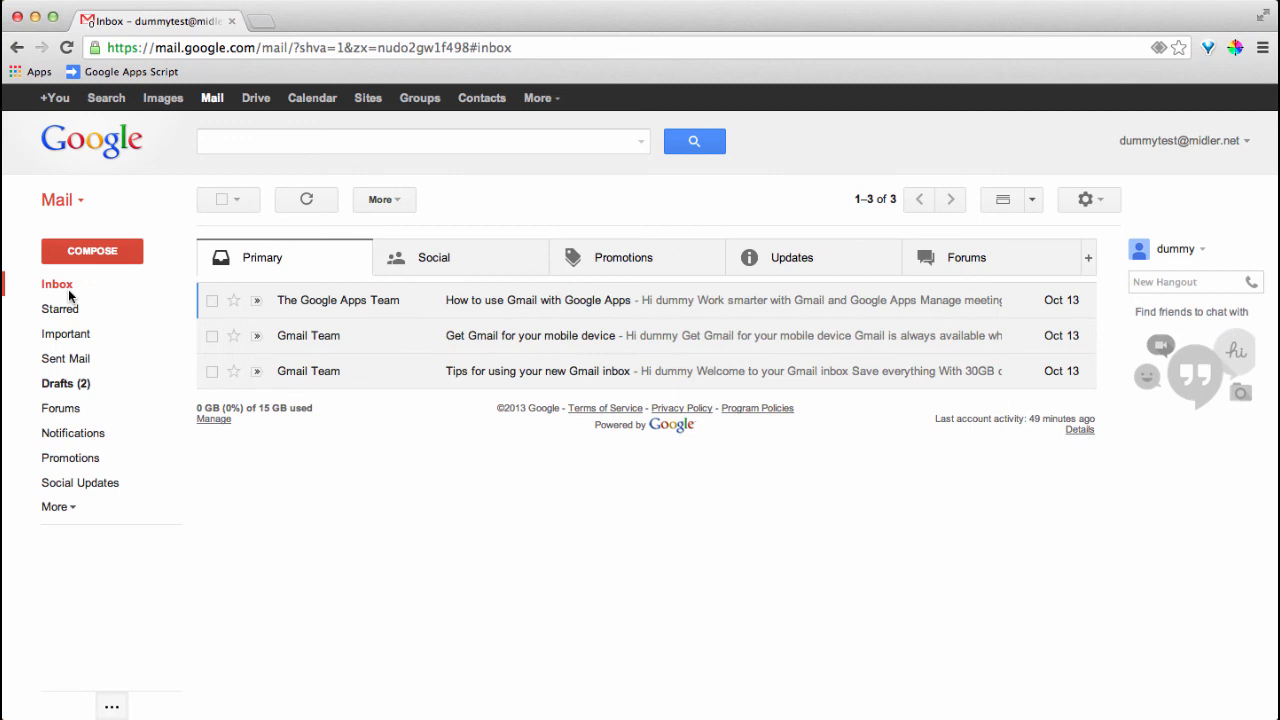